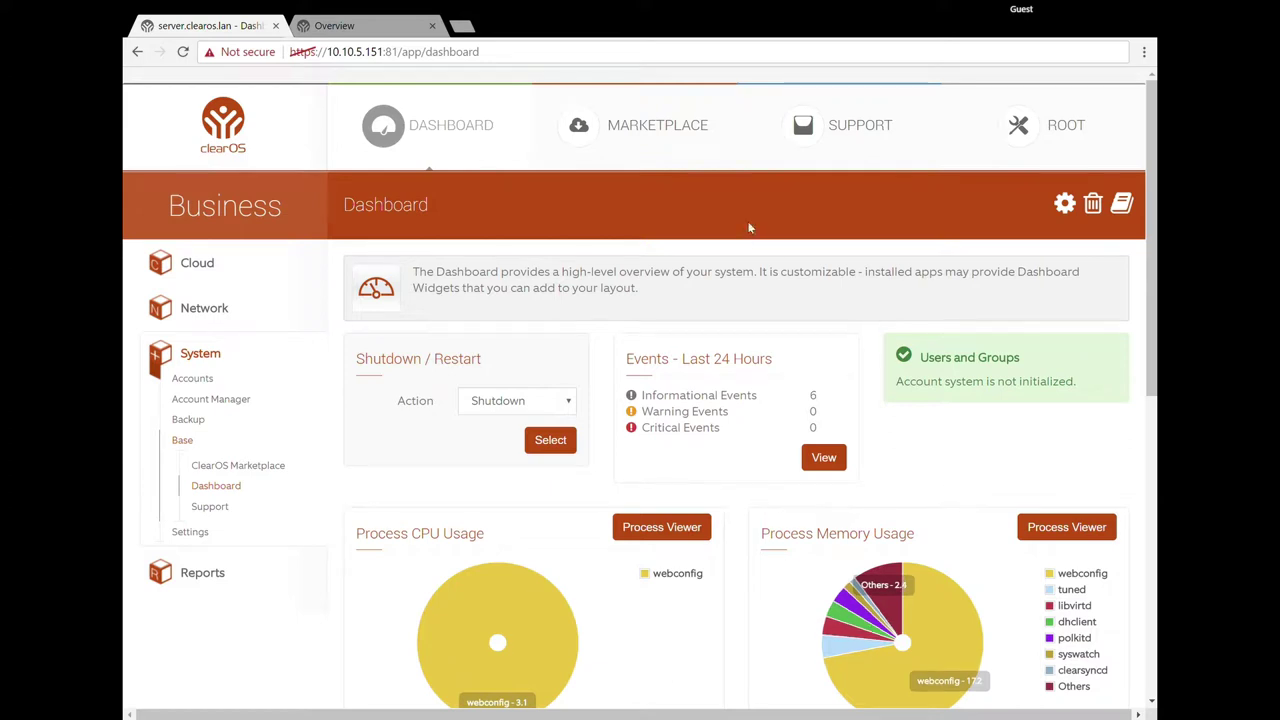
# Step: Open the Marketplace and look through its list of available apps
pyautogui.click(659, 137)
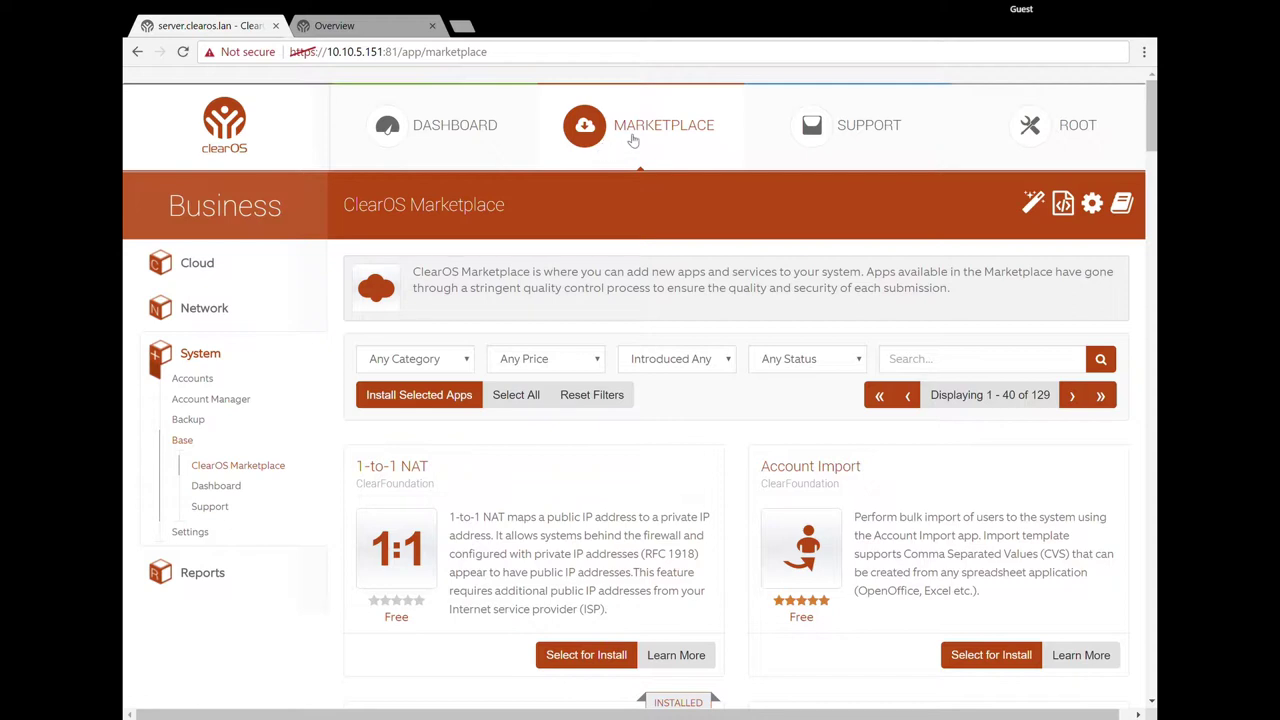
pyautogui.click(494, 160)
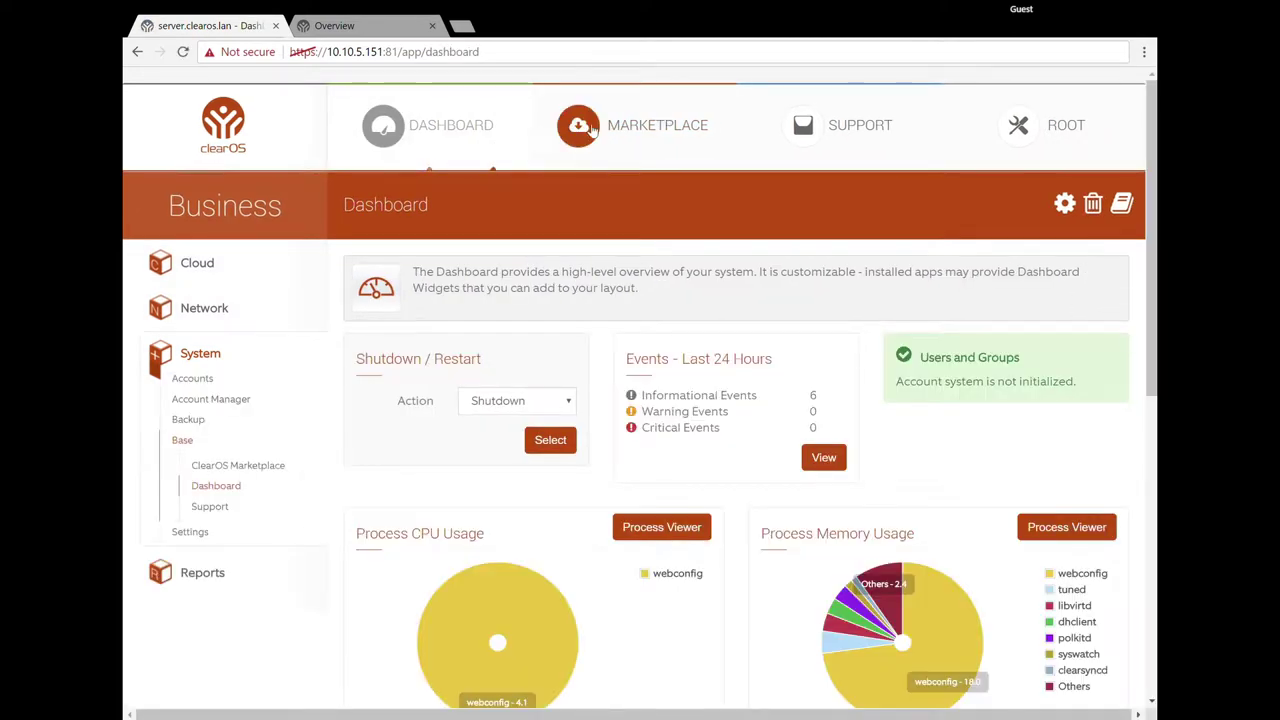
pyautogui.click(647, 137)
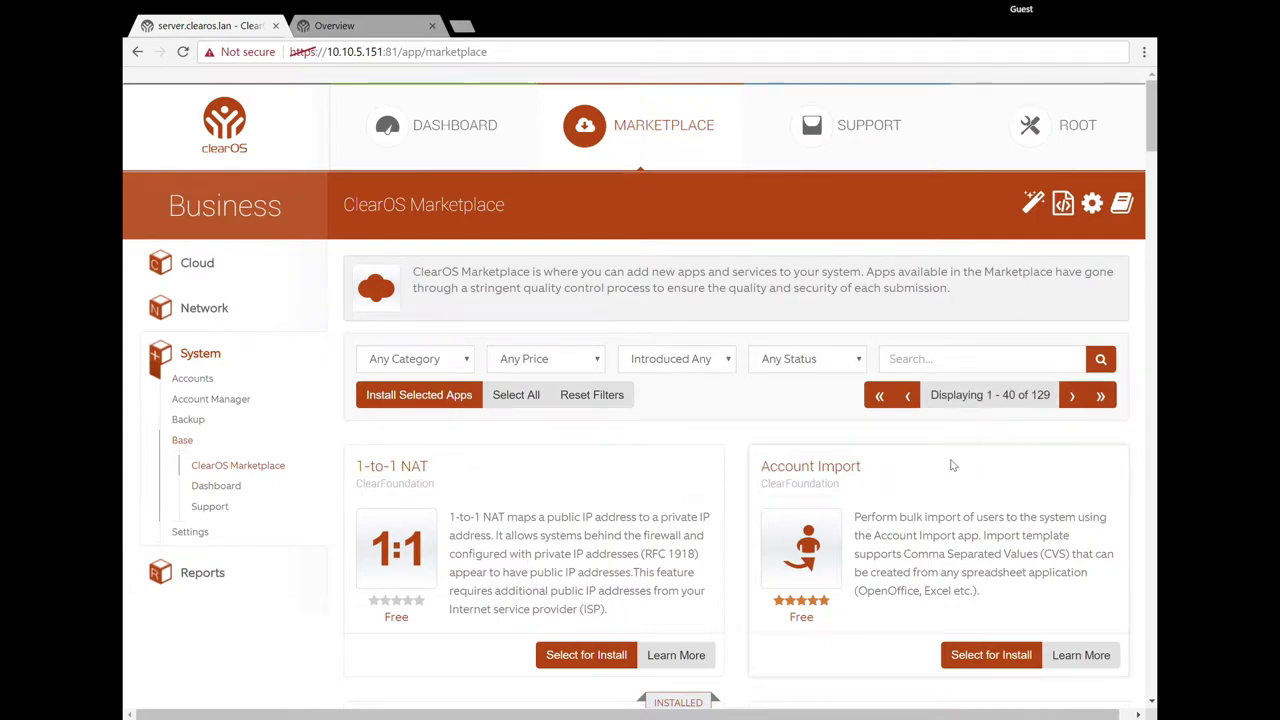
pyautogui.scroll(-20, 952, 465)
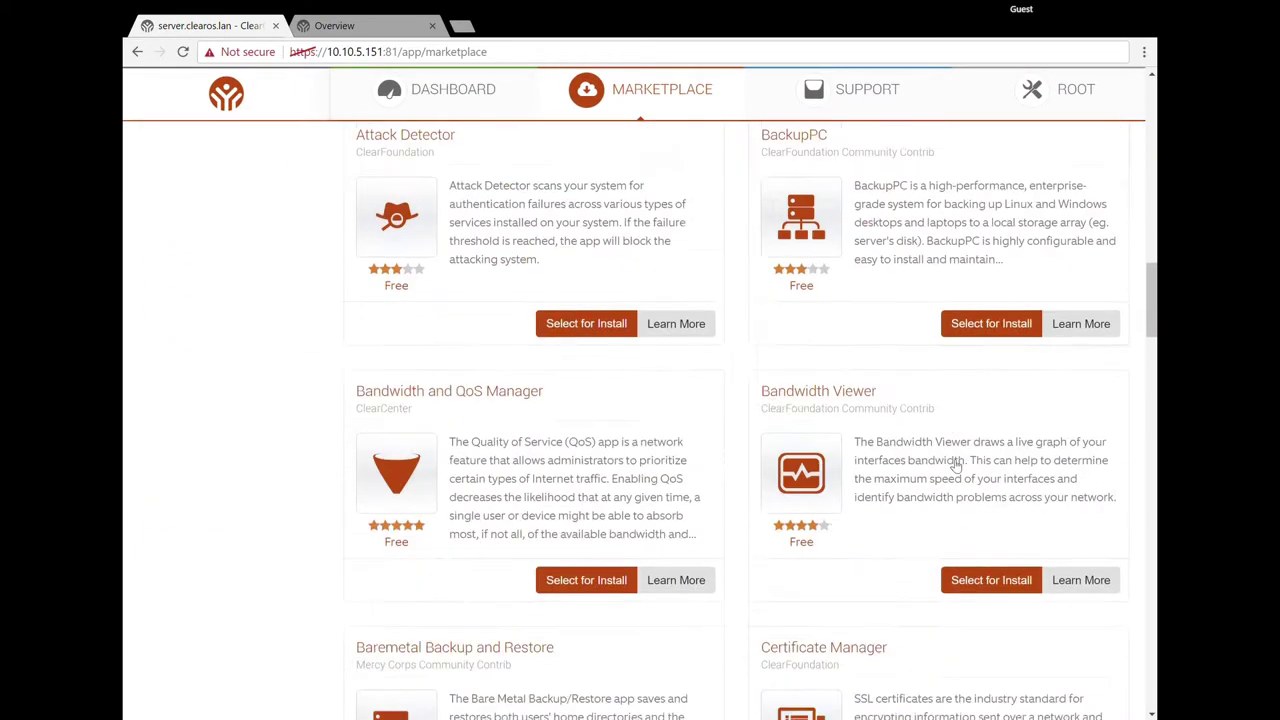
pyautogui.scroll(-4, 952, 465)
pyautogui.scroll(14, 951, 457)
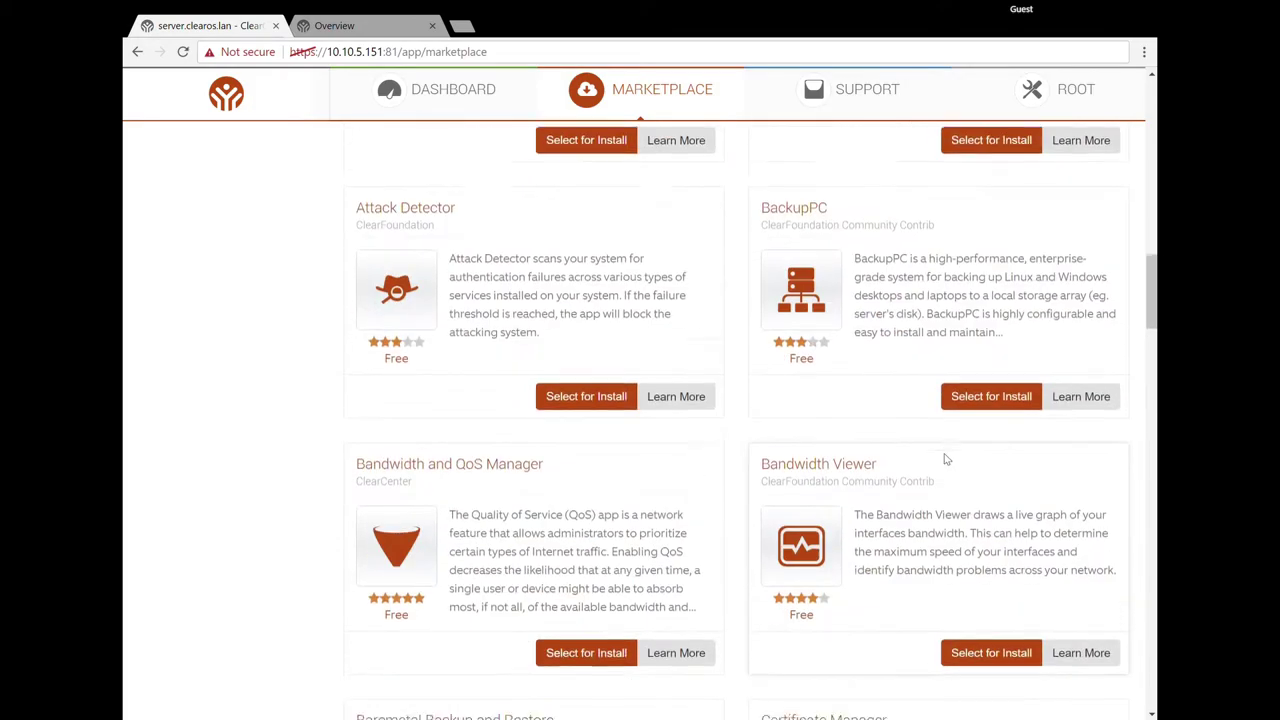
pyautogui.scroll(8, 941, 457)
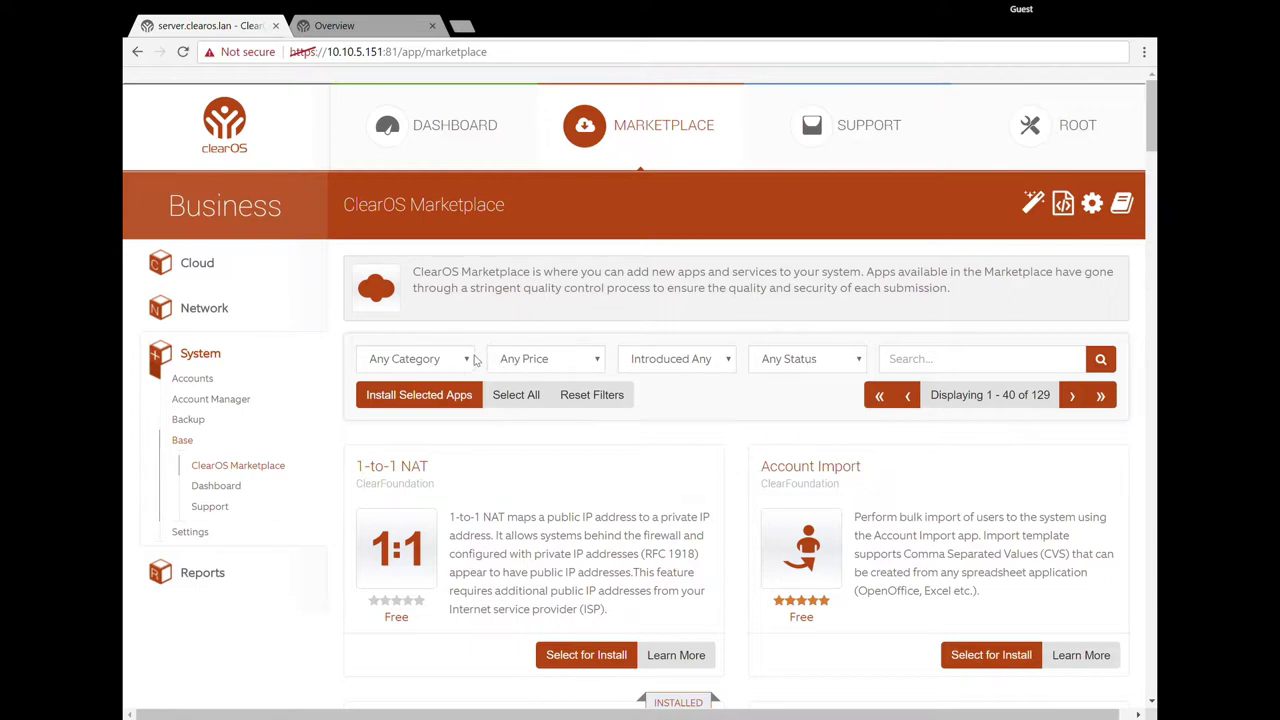
# Step: Filter the Marketplace apps by the Cloud category and after that by the Gateway category
pyautogui.click(473, 369)
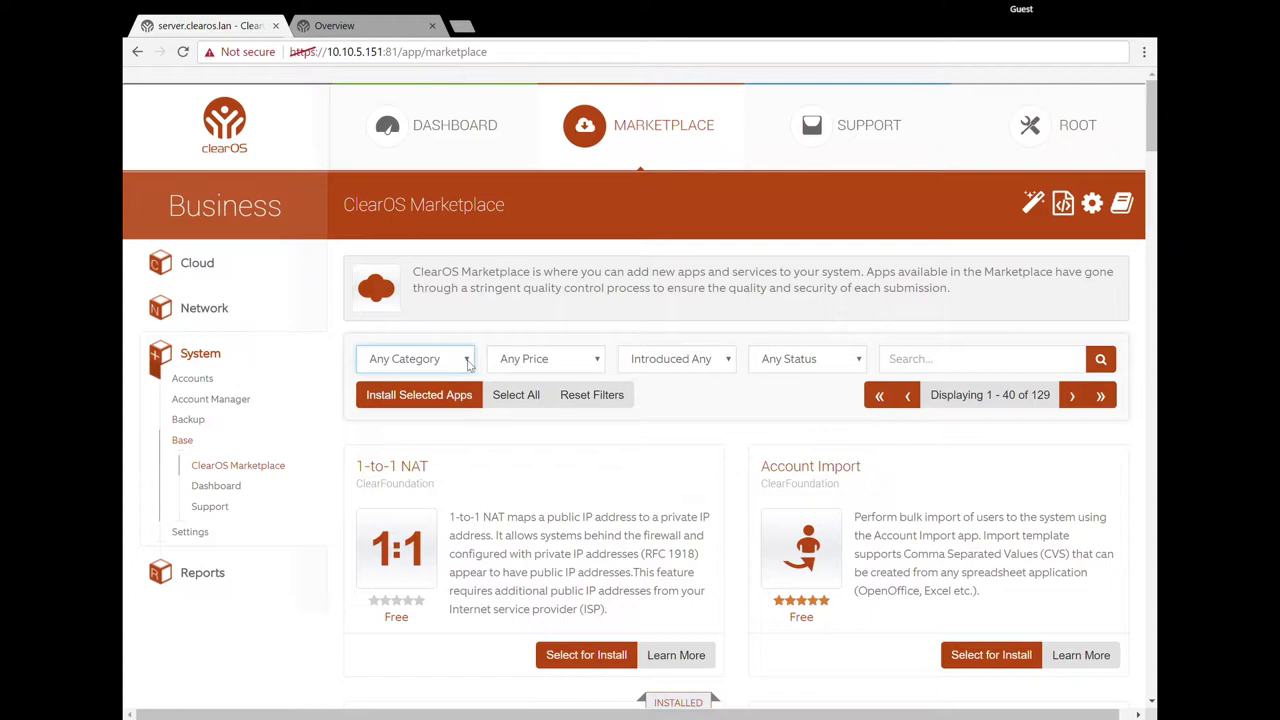
pyautogui.click(468, 364)
pyautogui.click(415, 399)
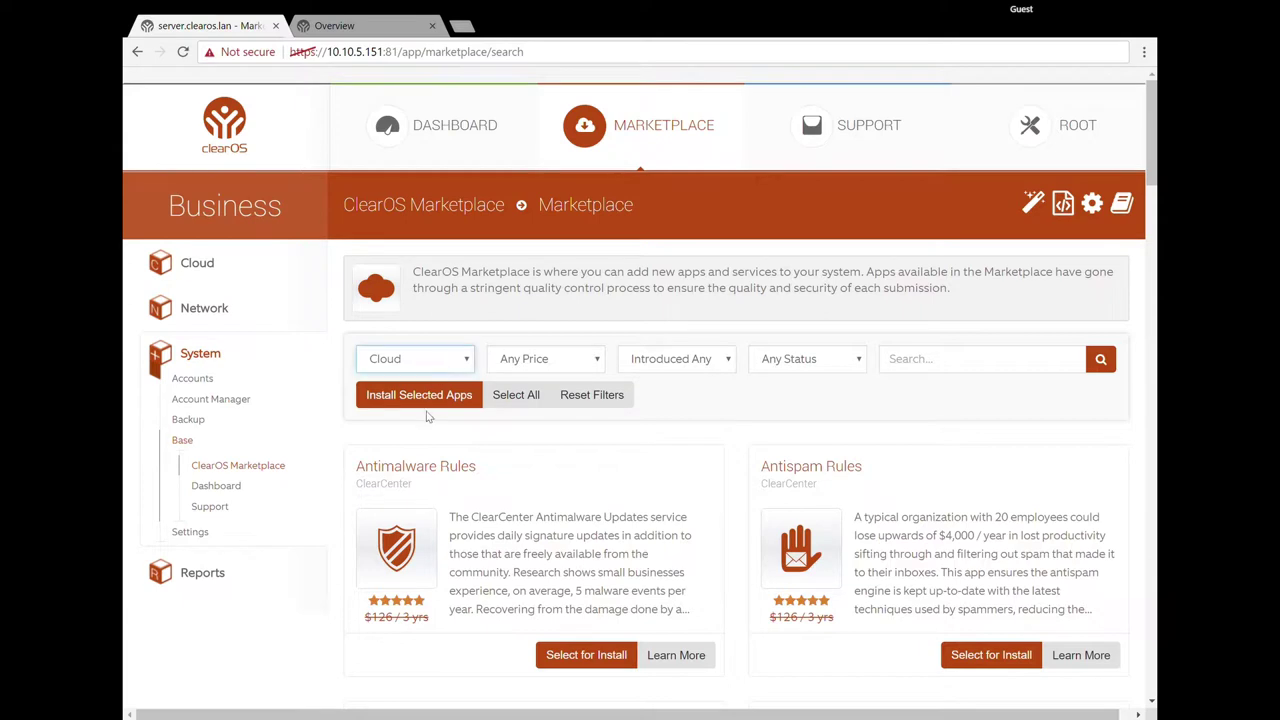
pyautogui.press('s')
pyautogui.click(445, 368)
pyautogui.click(412, 438)
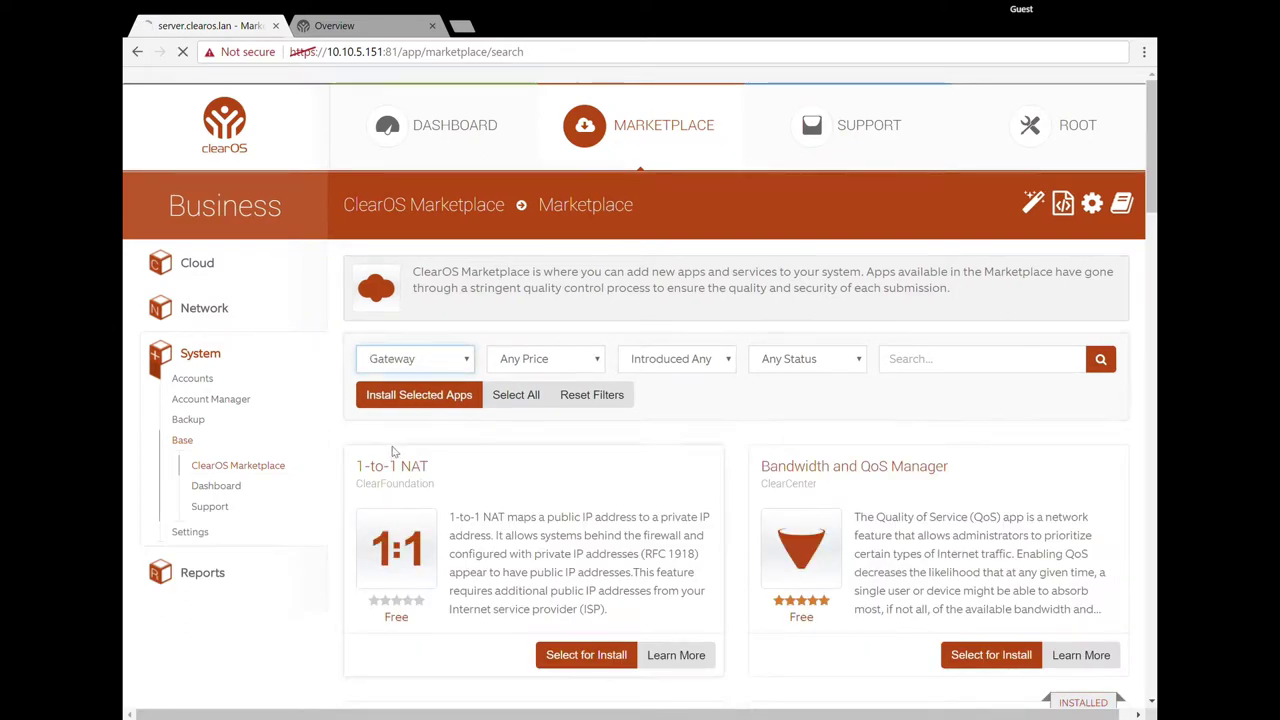
pyautogui.press('g')
# Step: Browse the Marketplace by category, switching the filter to System, Reports and finally Server
pyautogui.press('s')
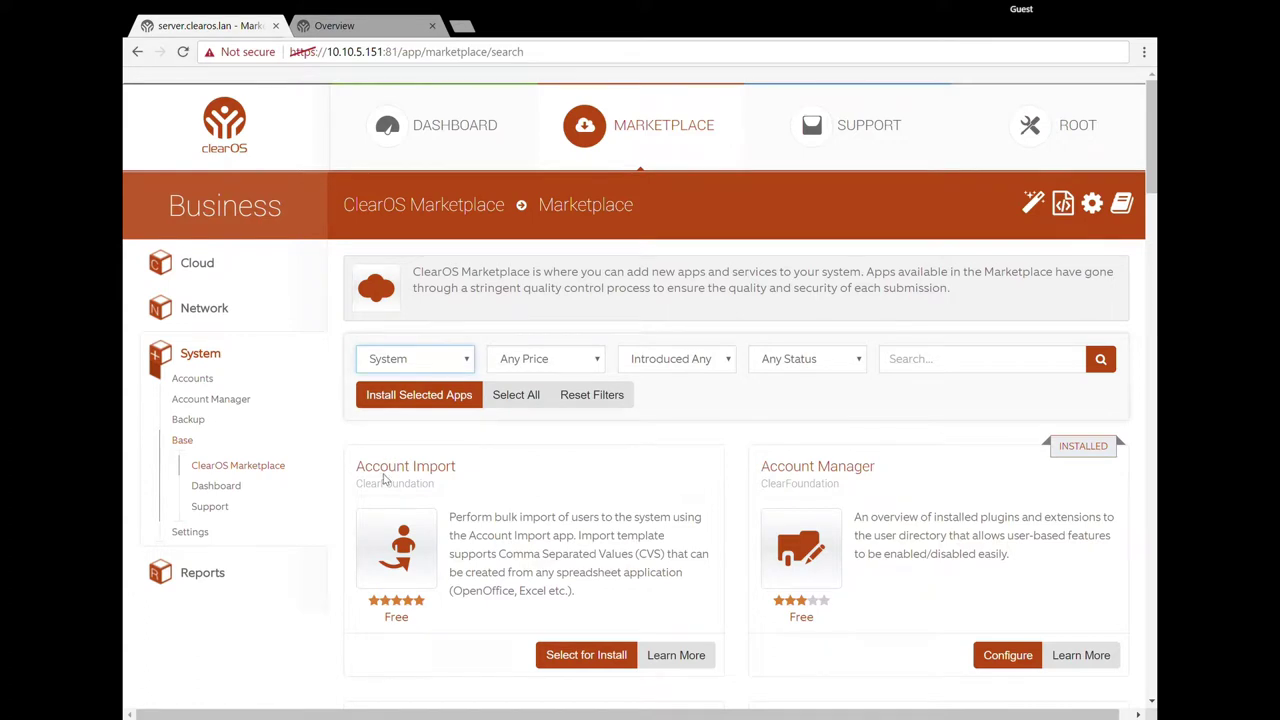
pyautogui.press('r')
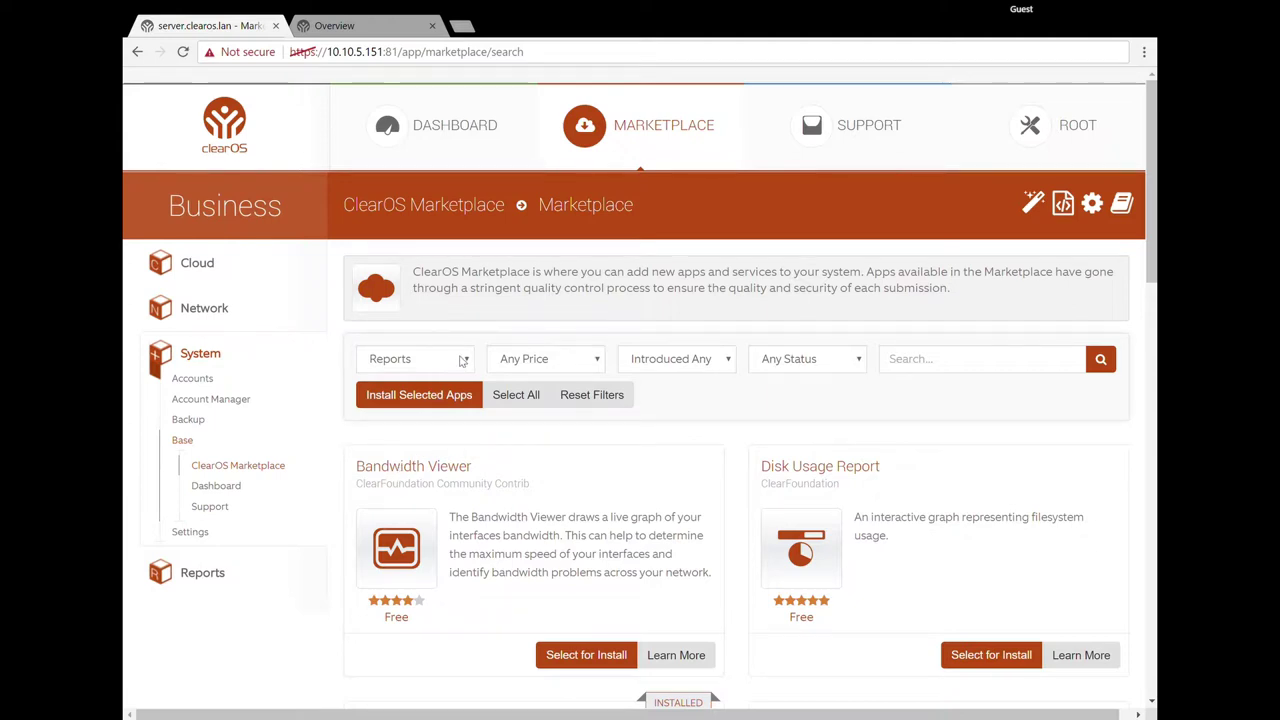
pyautogui.click(462, 360)
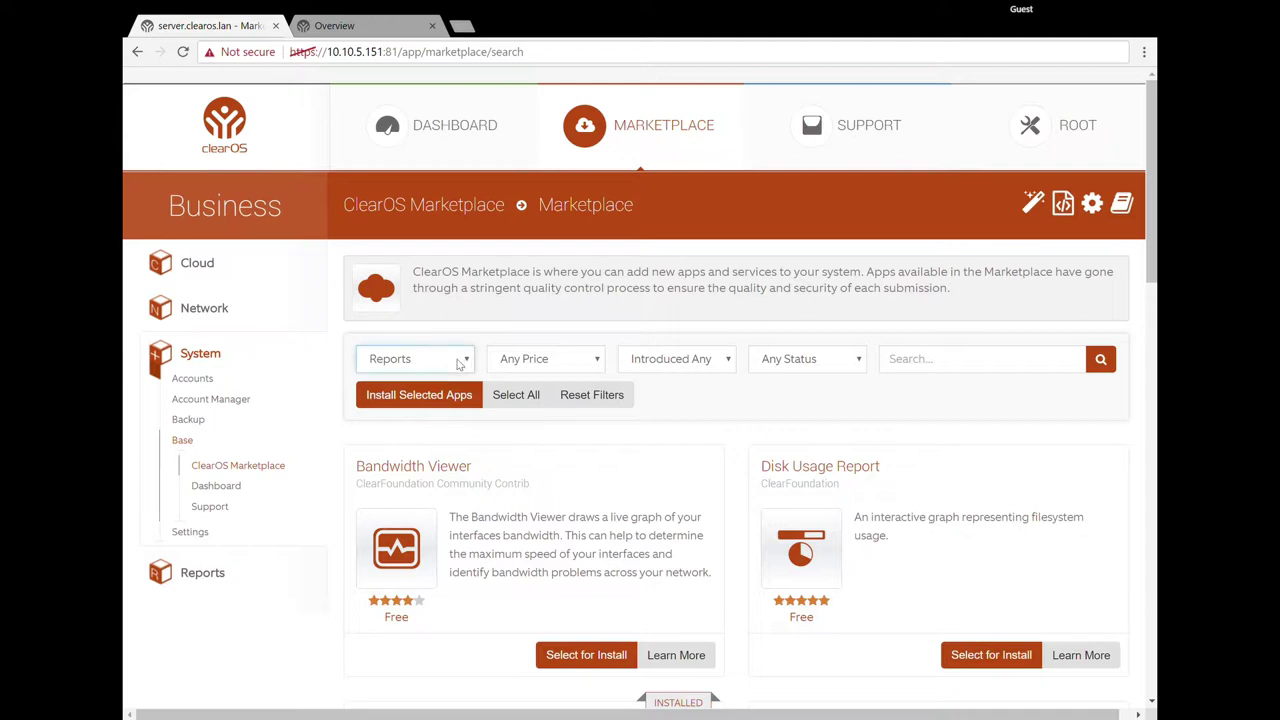
pyautogui.click(399, 419)
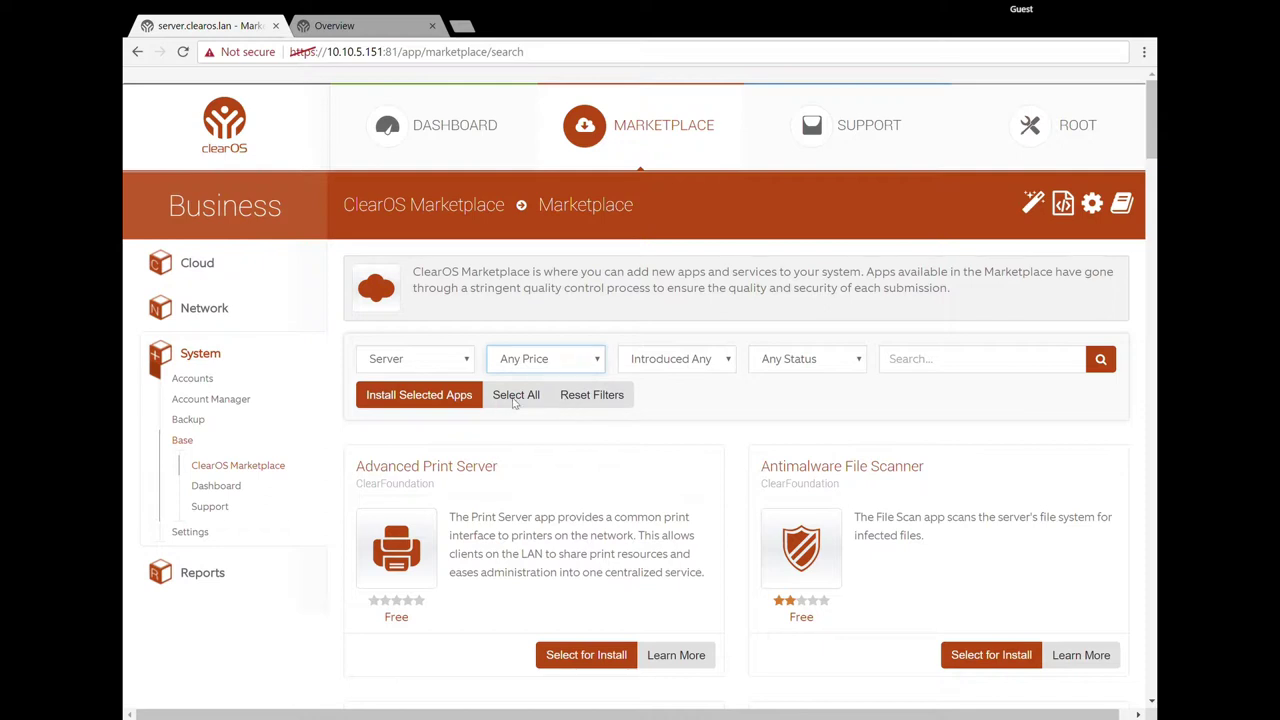
# Step: Filter the Server apps by Free and by Paid, and return the price filter to Any Price
pyautogui.press('Down')
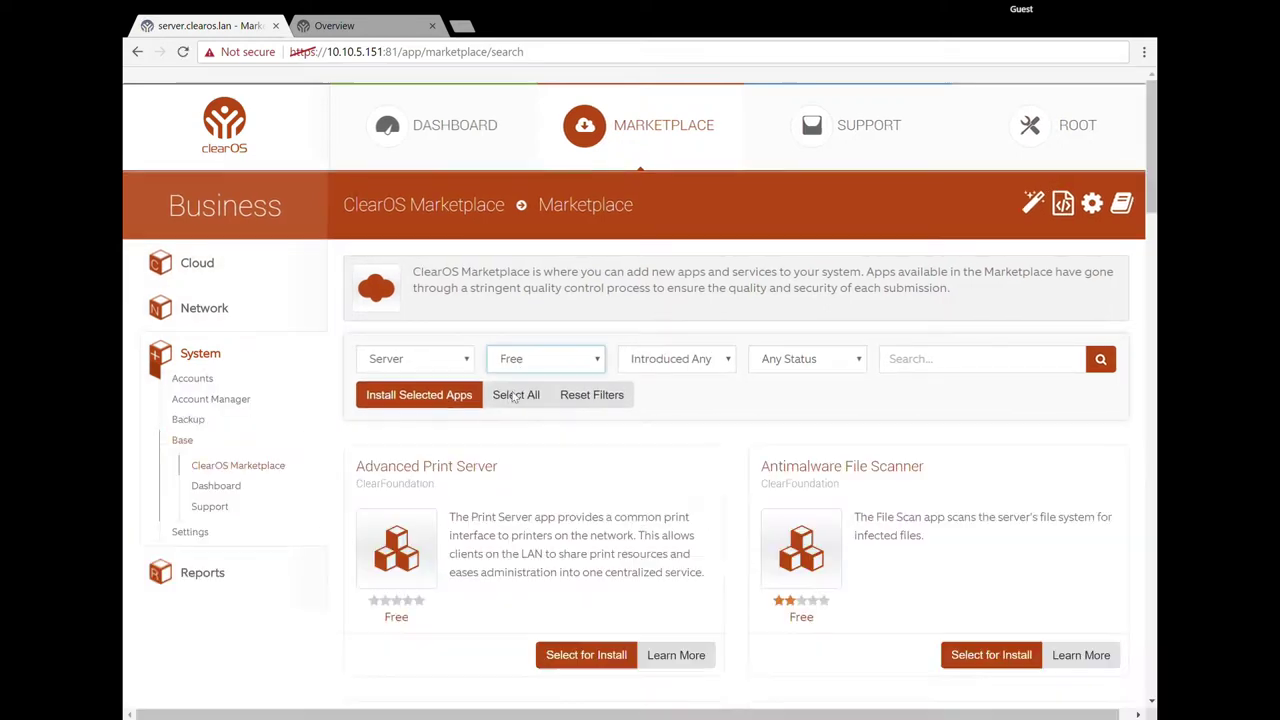
pyautogui.press('Down')
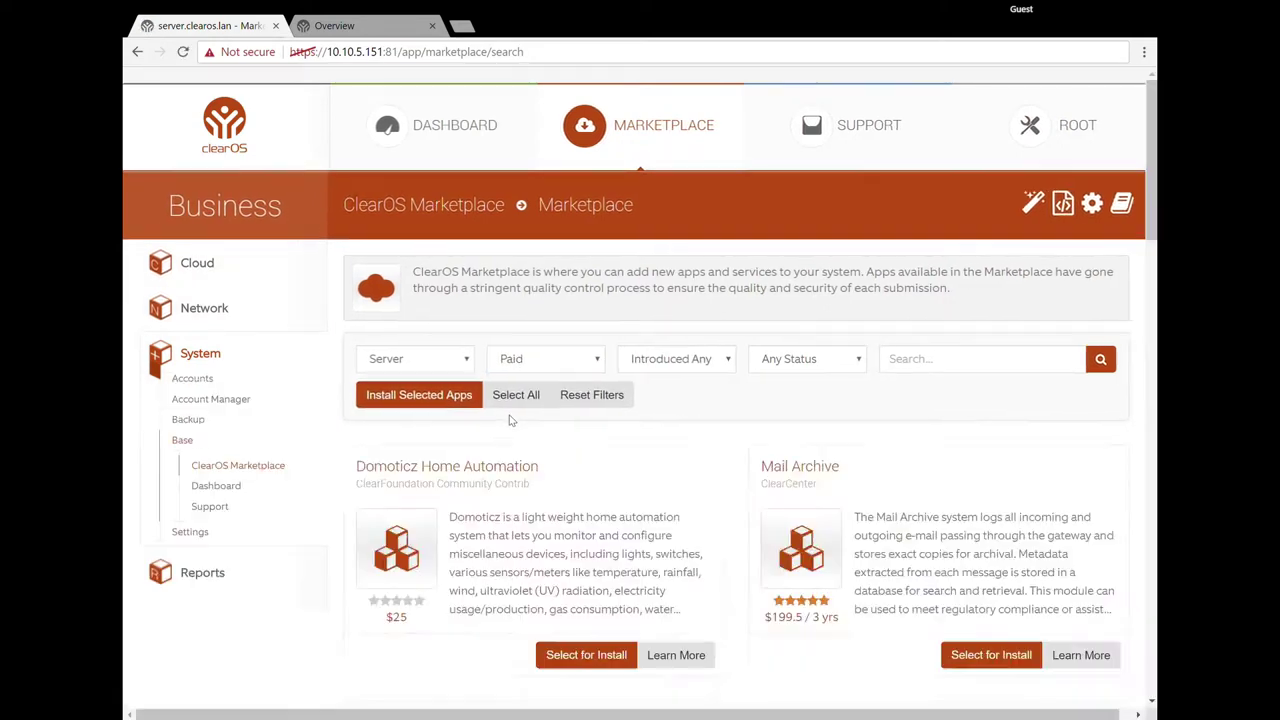
pyautogui.click(563, 394)
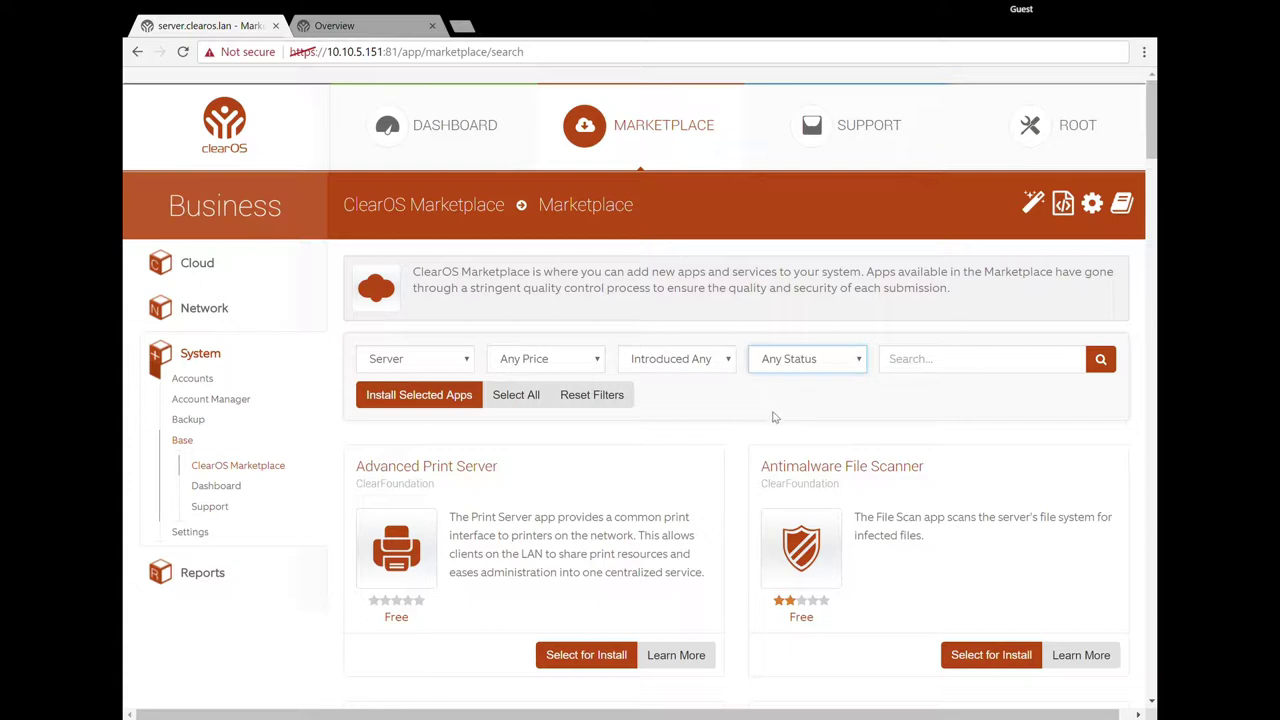
# Step: Filter the Server apps by Installed and by Not installed, and return the status filter to Any Status
pyautogui.click(784, 405)
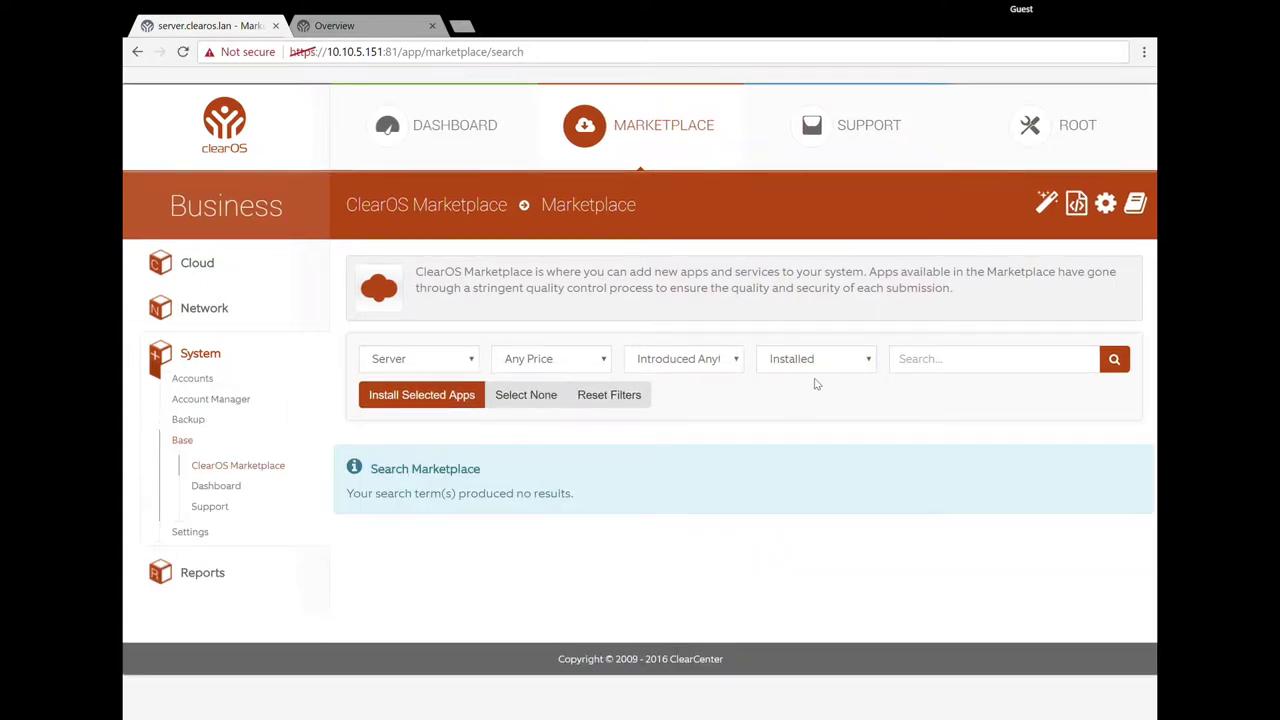
pyautogui.click(831, 370)
pyautogui.click(791, 431)
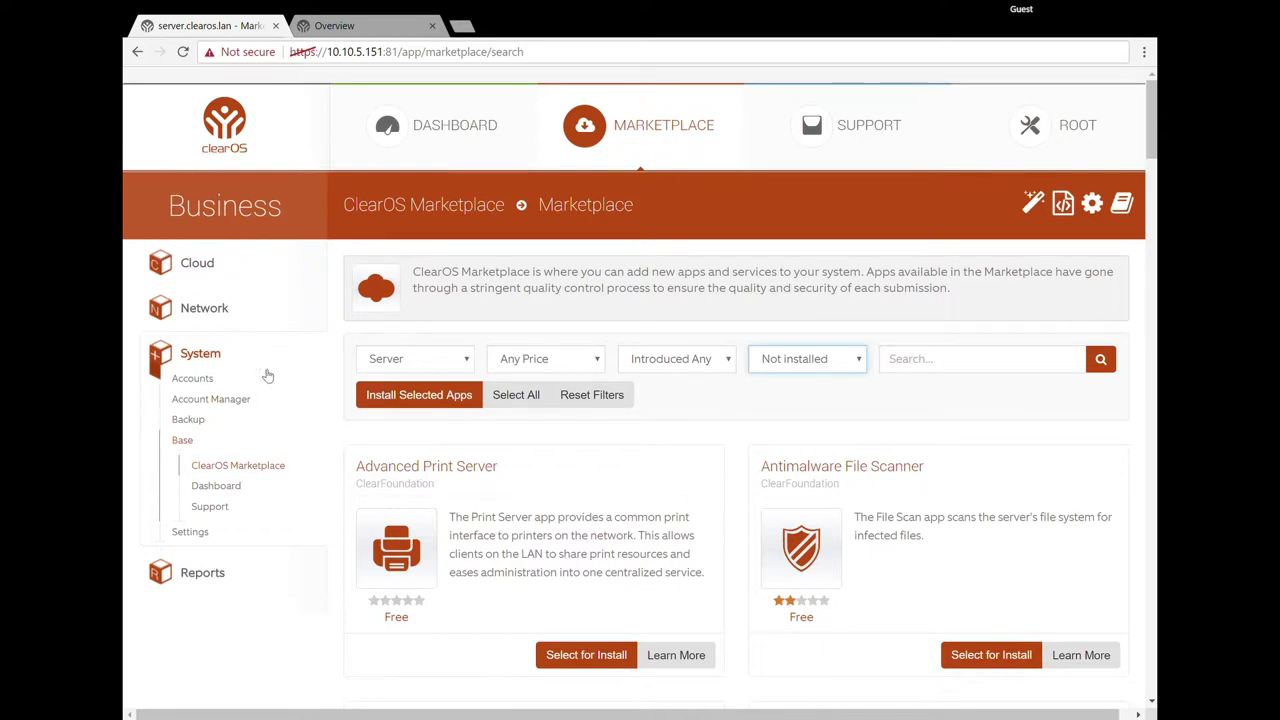
pyautogui.click(793, 366)
pyautogui.click(782, 388)
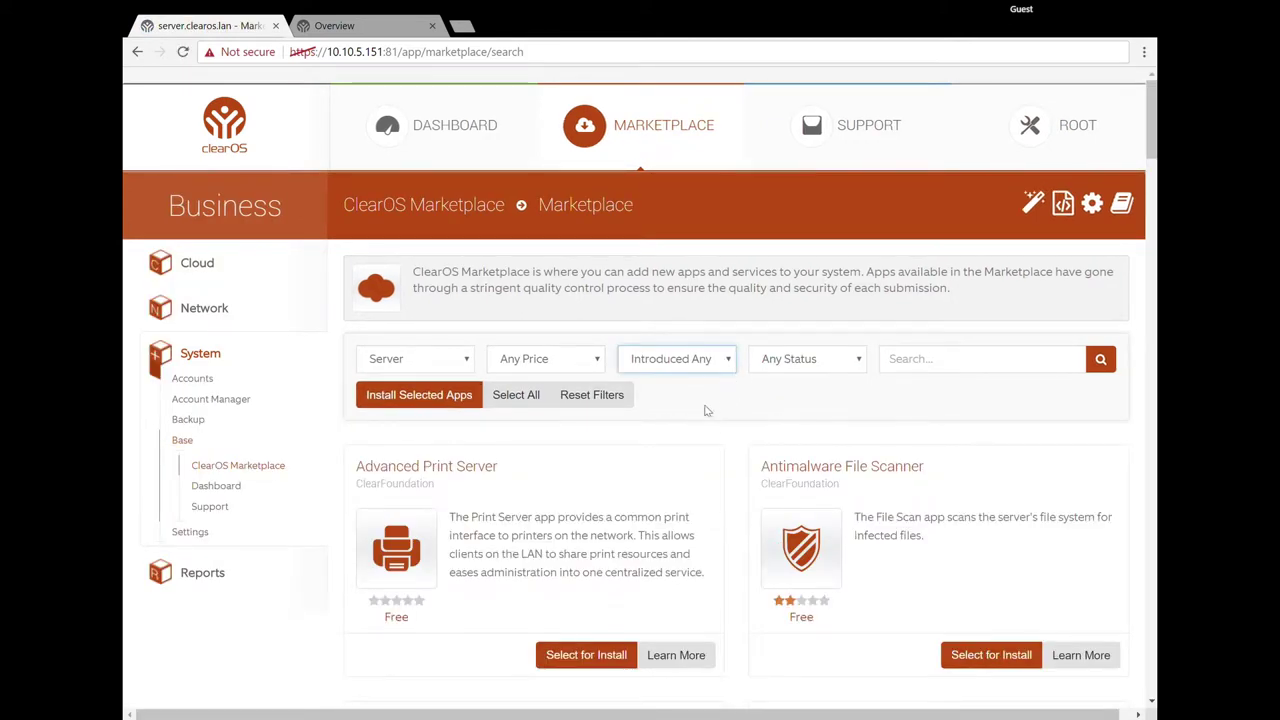
# Step: Narrow the Server apps by when they were introduced, and reset all Marketplace filters
pyautogui.press('Down')
pyautogui.press('Up')
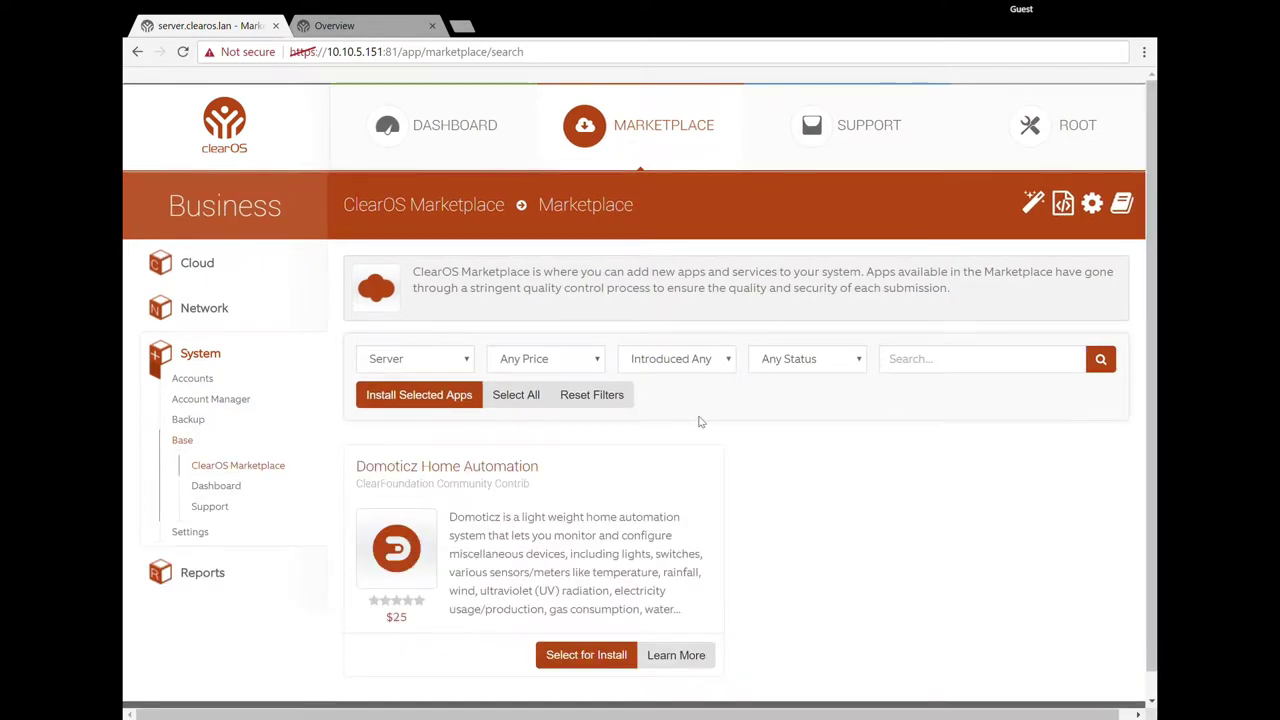
pyautogui.click(605, 400)
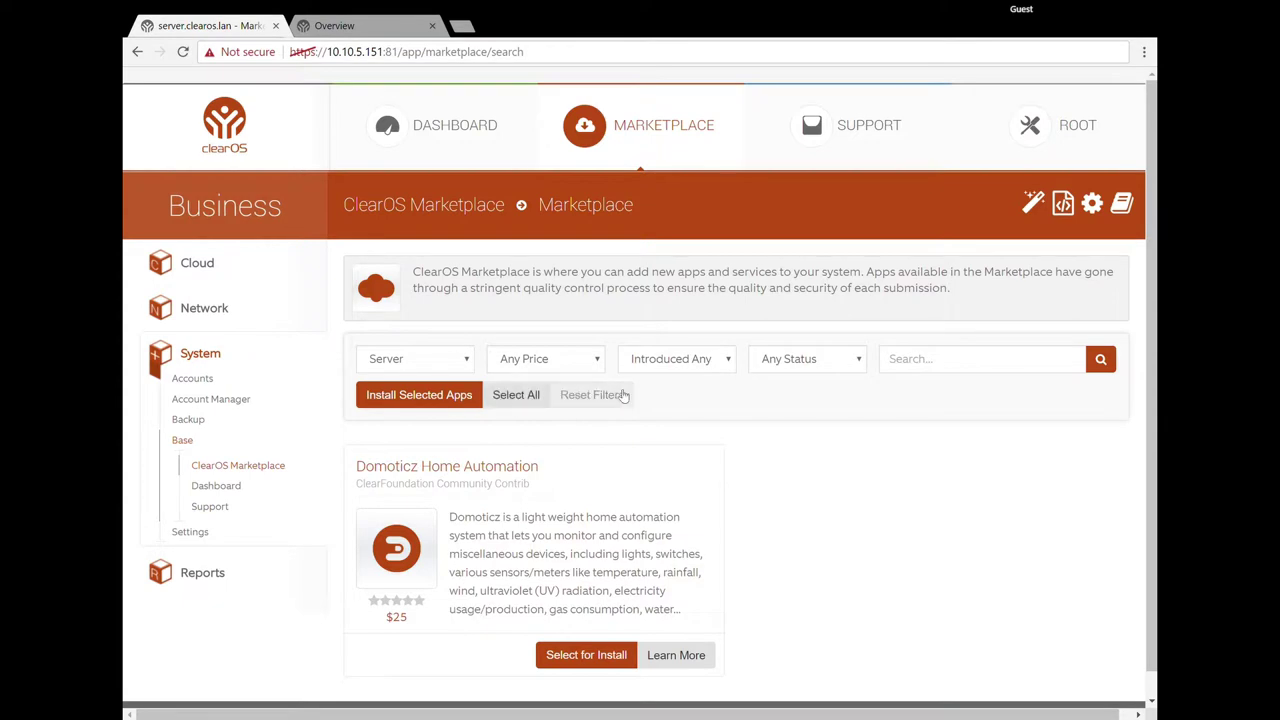
pyautogui.click(618, 397)
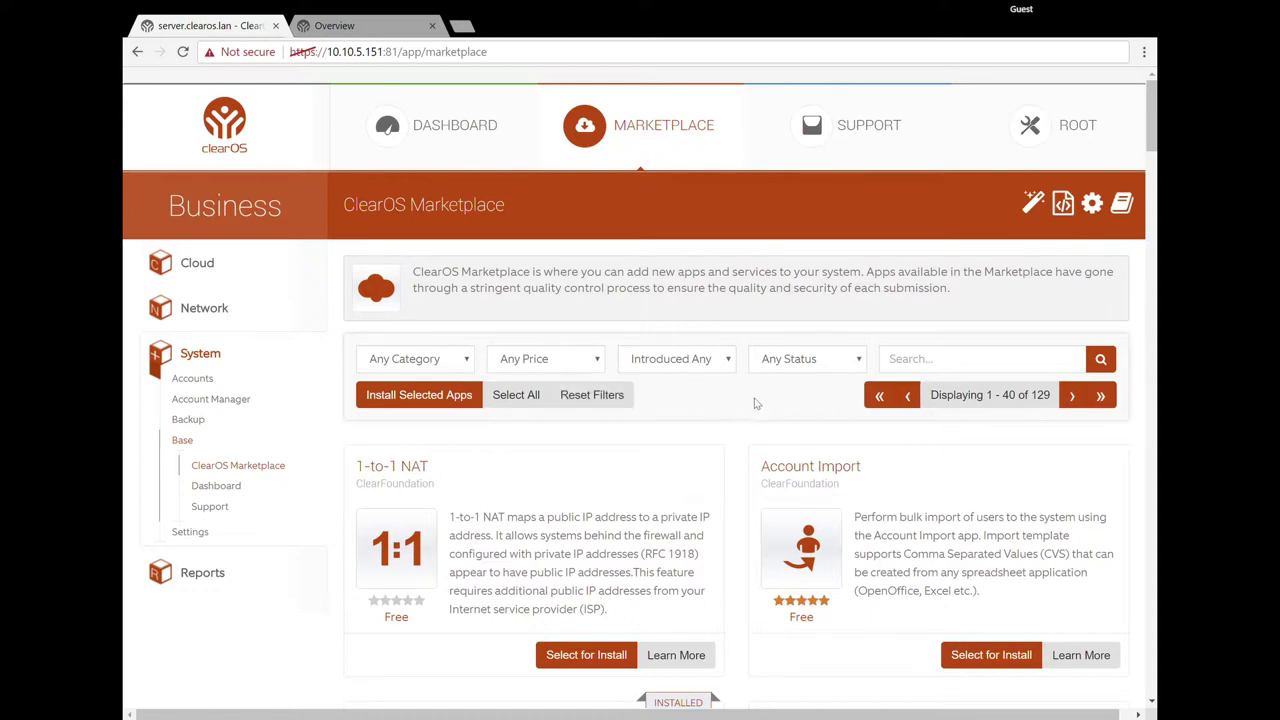
# Step: Look through the apps on the first page of the unfiltered Marketplace list
pyautogui.scroll(-15, 1113, 398)
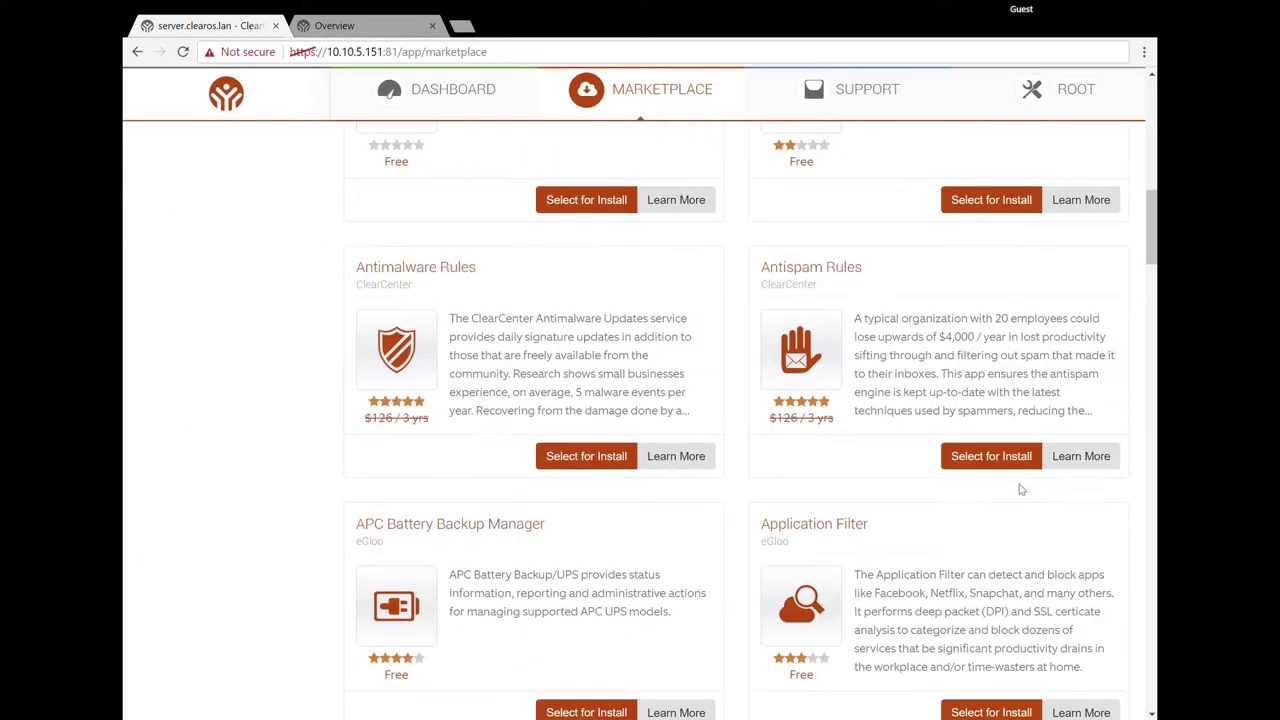
pyautogui.scroll(-20, 1026, 472)
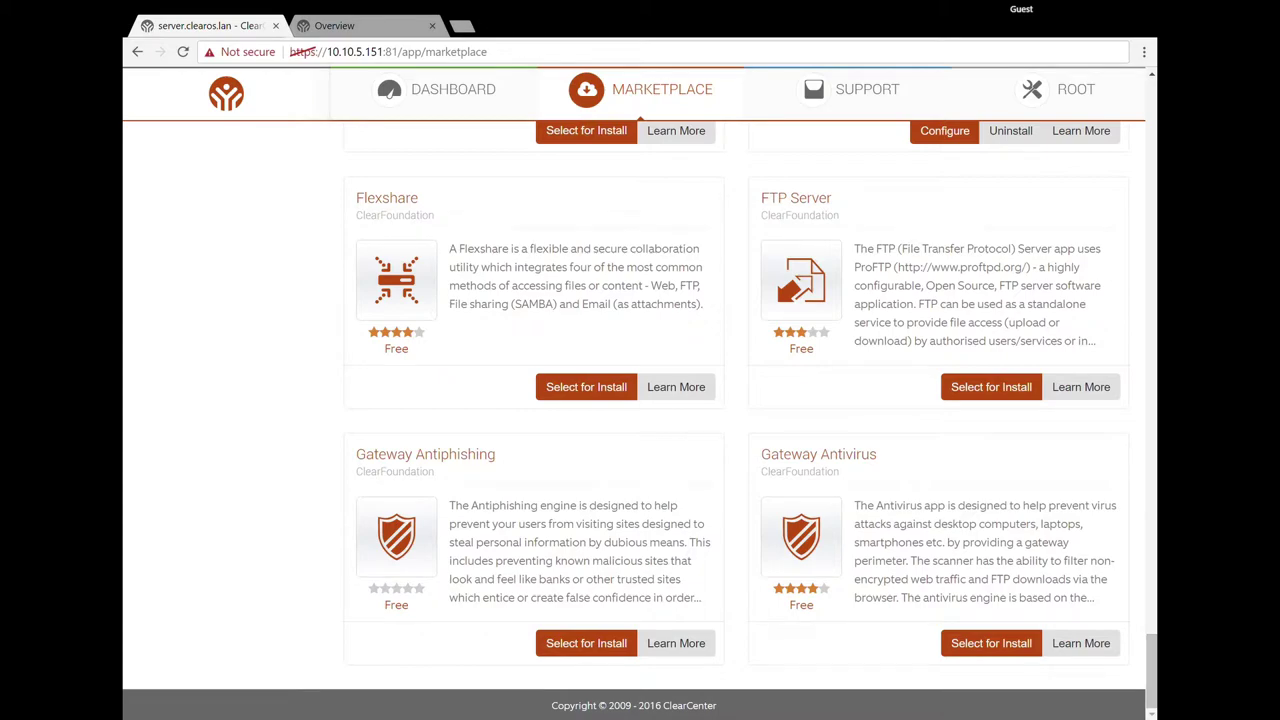
pyautogui.scroll(3, 1145, 488)
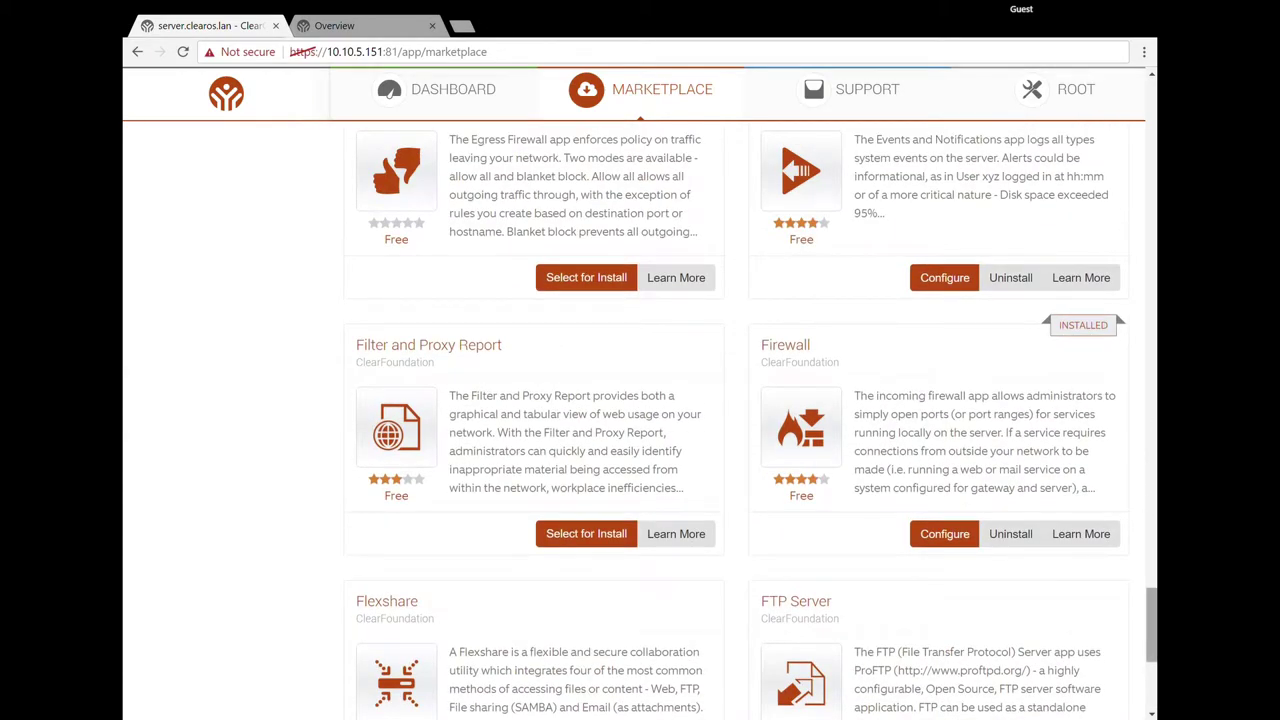
pyautogui.moveTo(1151, 615); pyautogui.dragTo(1151, 110)
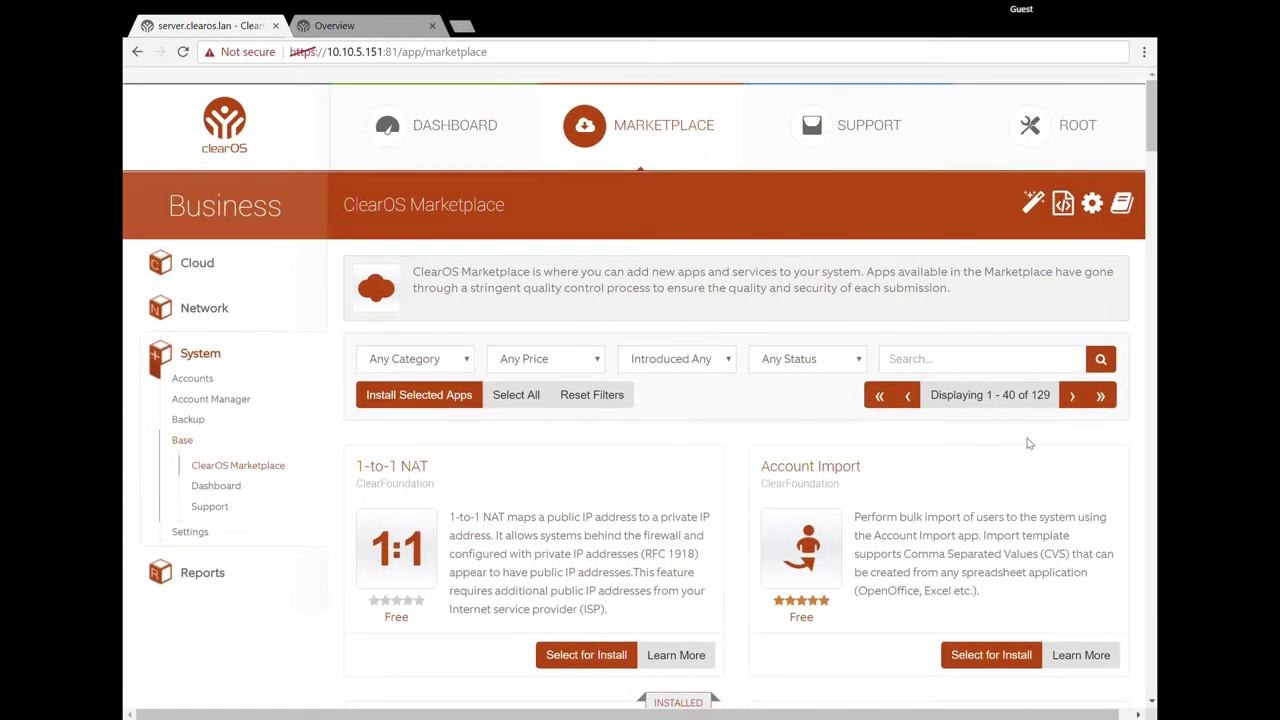
# Step: Page through to the last page of Marketplace apps, look it over, and reset the filters to return to the first page
pyautogui.click(1075, 397)
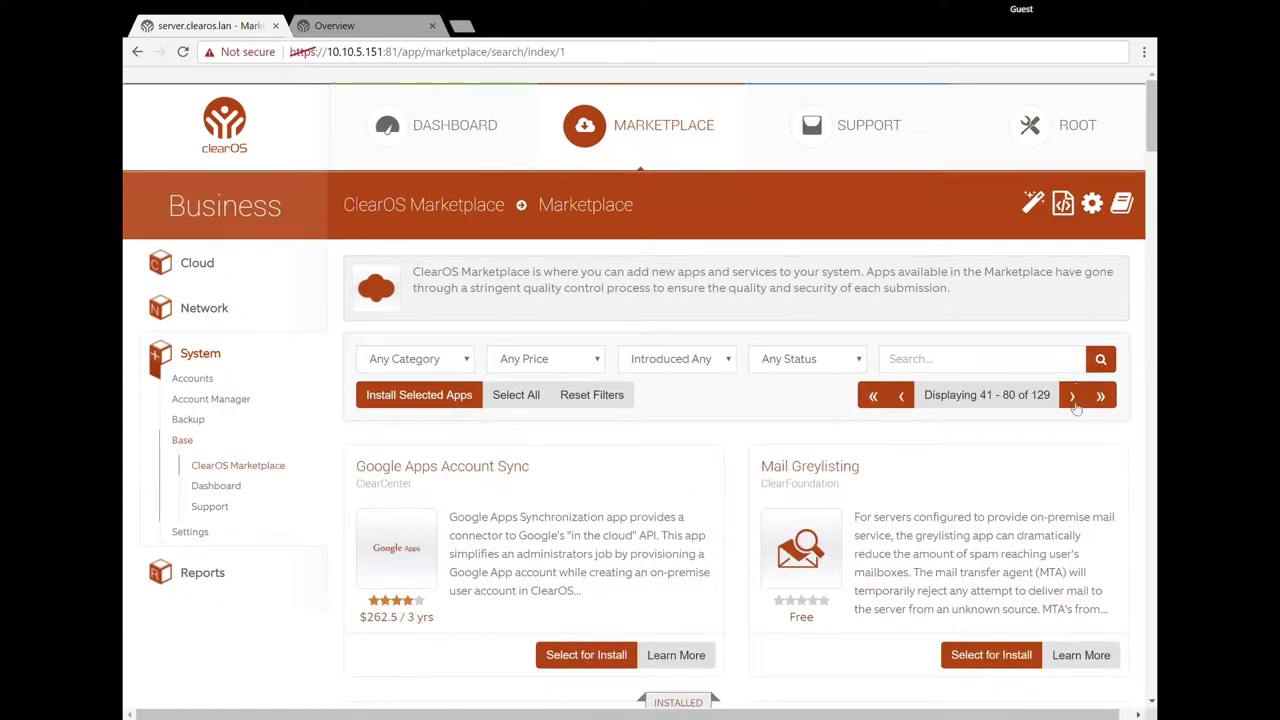
pyautogui.click(1076, 397)
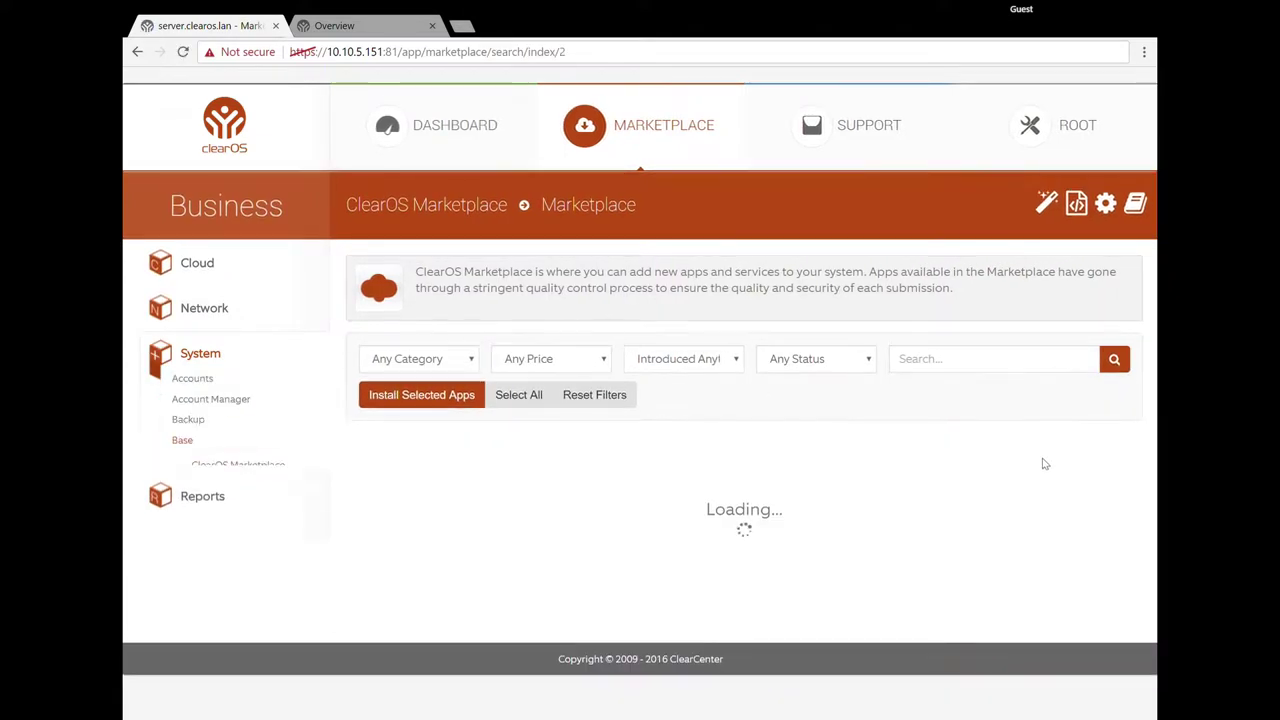
pyautogui.click(1108, 397)
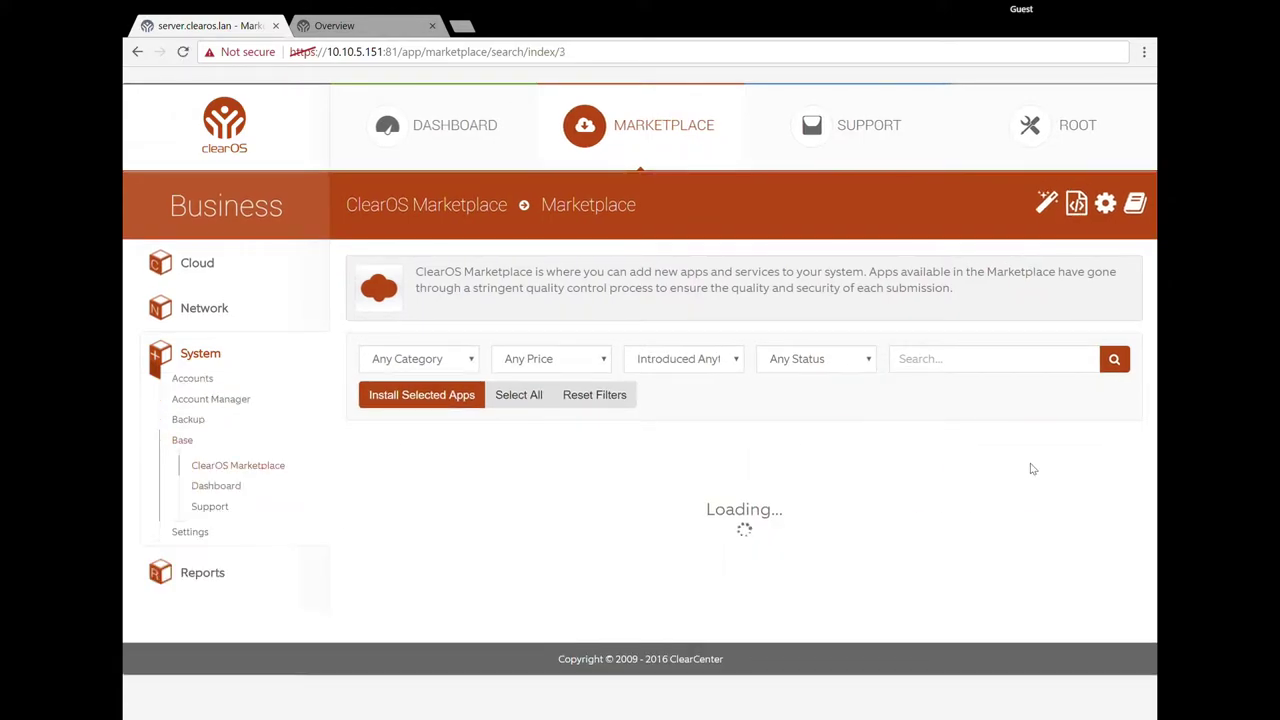
pyautogui.scroll(-7, 987, 545)
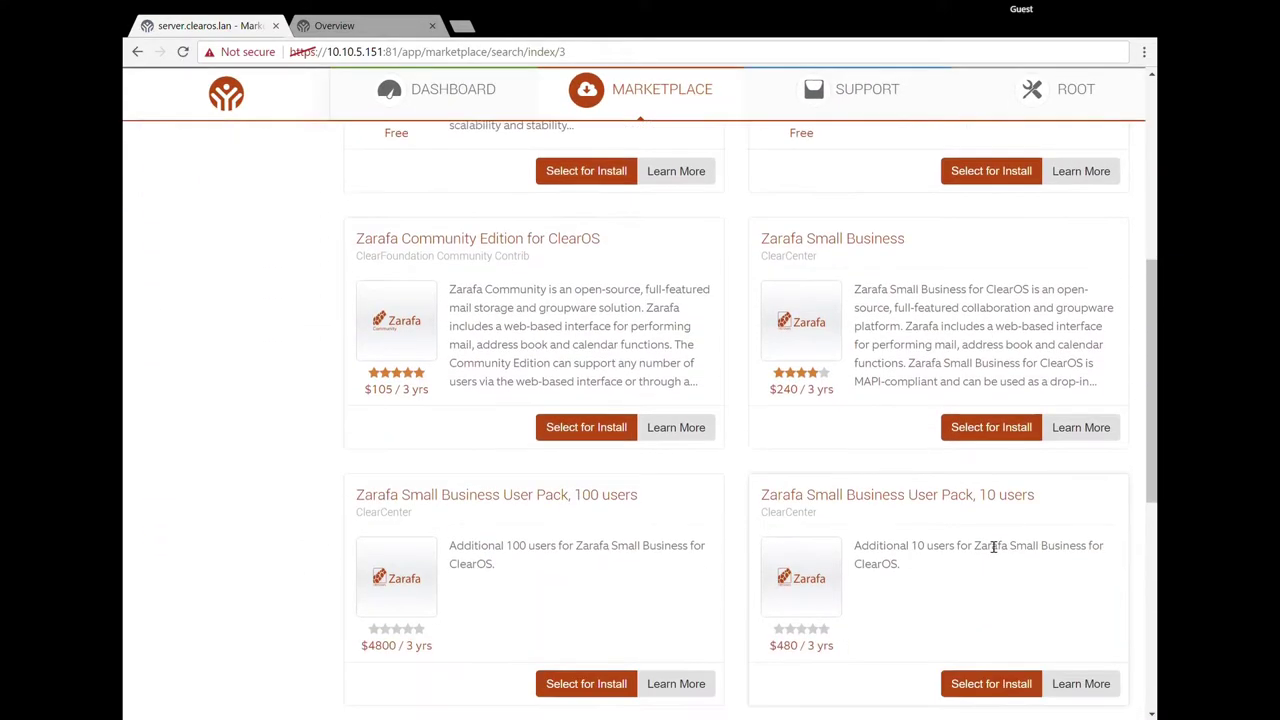
pyautogui.scroll(5, 987, 542)
pyautogui.scroll(3, 987, 540)
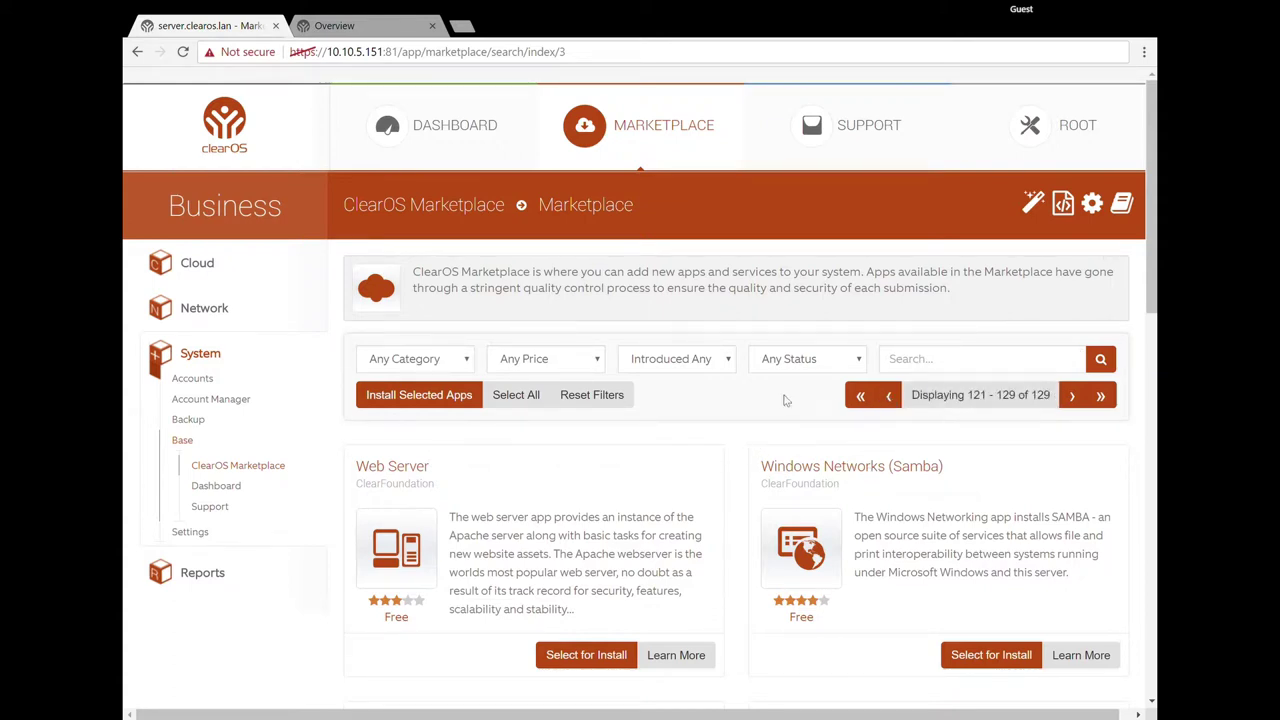
pyautogui.click(606, 395)
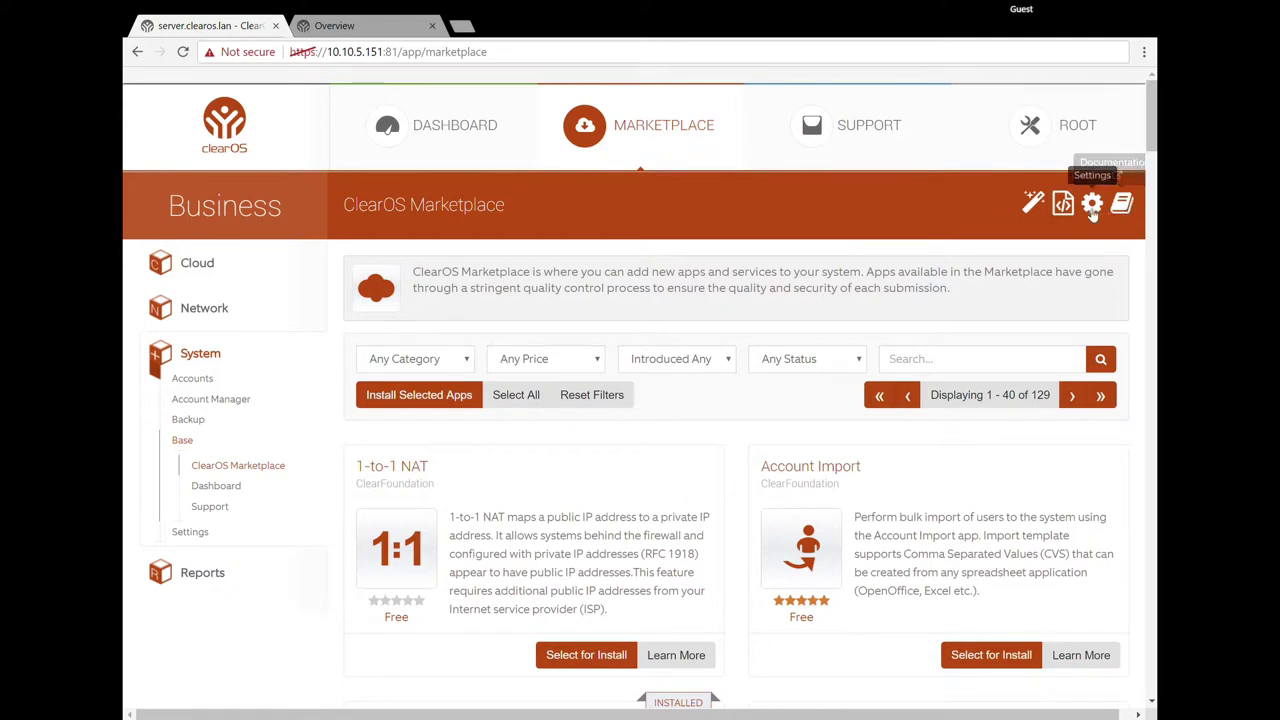
# Step: Open the Marketplace settings and clear the cached Marketplace data
pyautogui.click(1093, 204)
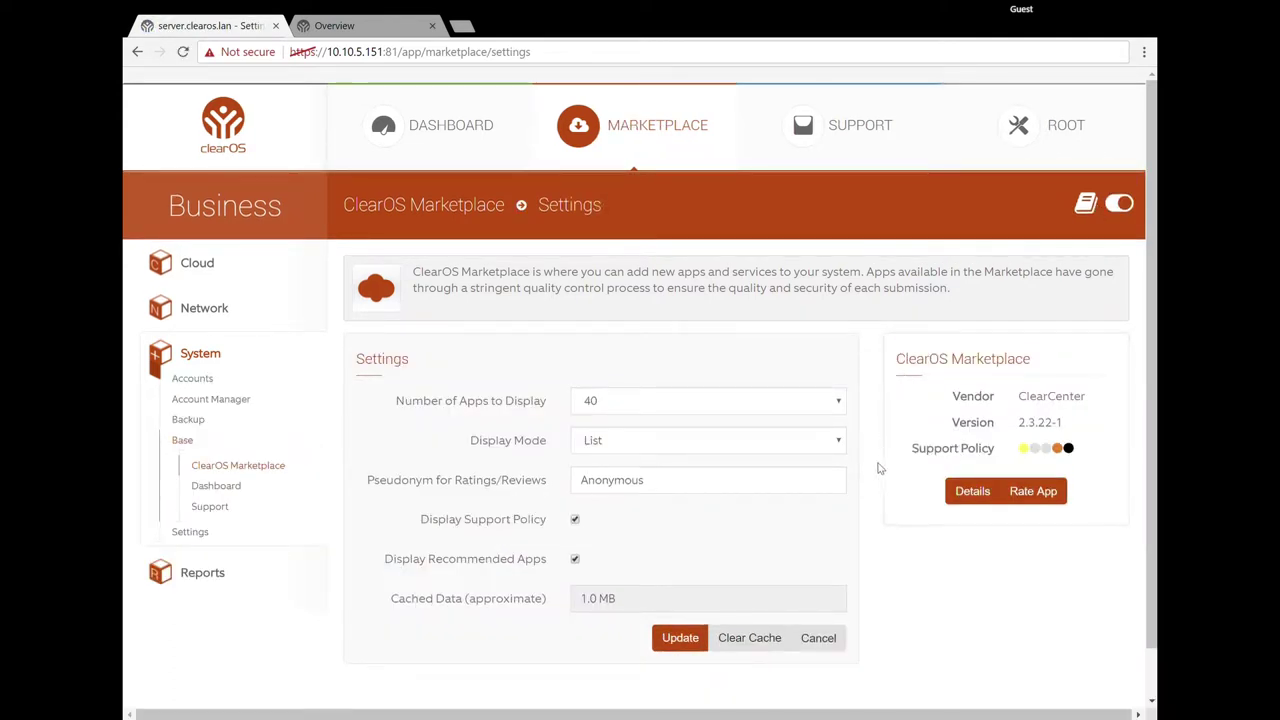
pyautogui.click(748, 638)
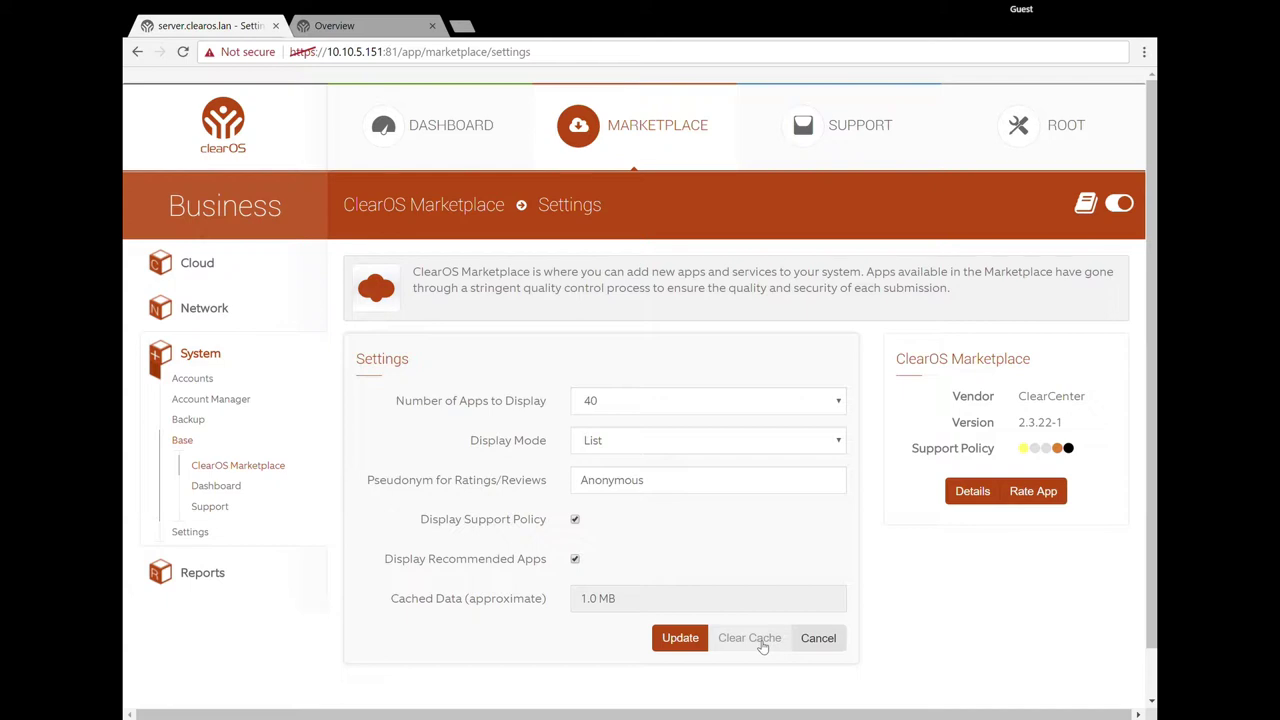
pyautogui.click(760, 646)
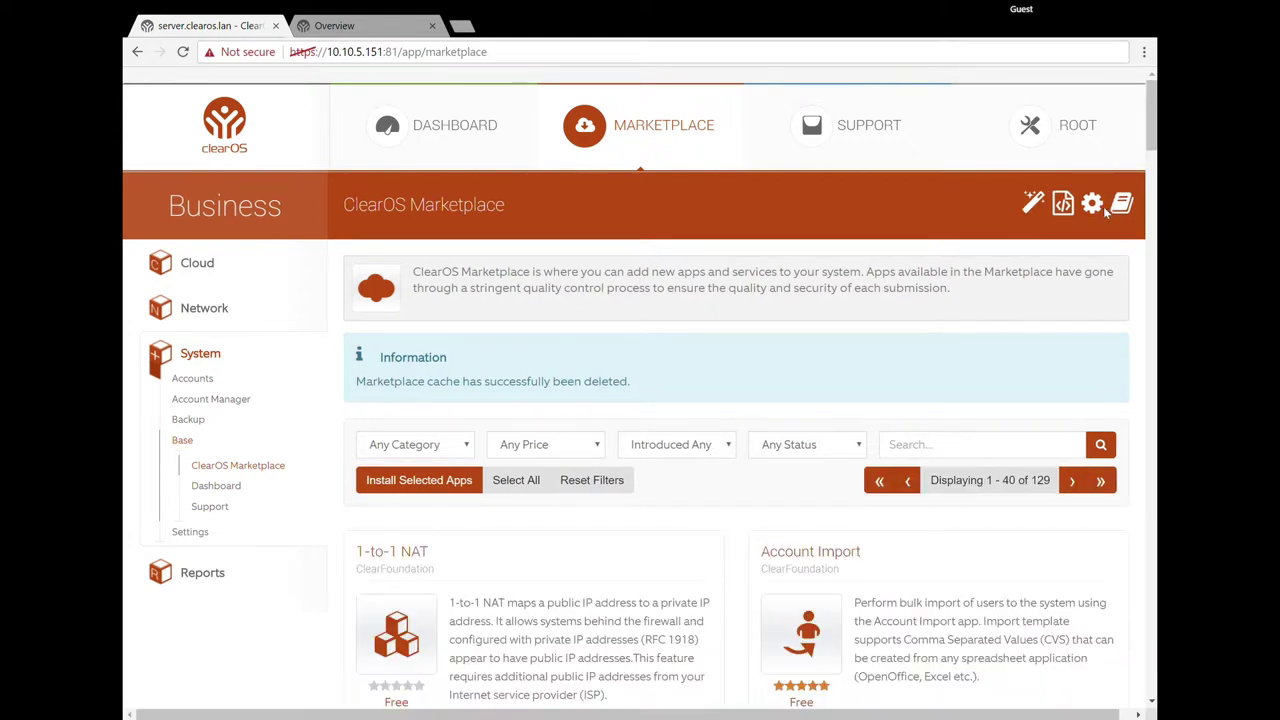
# Step: Set the number of apps to display to All in the Marketplace settings, save, and look over the full app list
pyautogui.click(1098, 212)
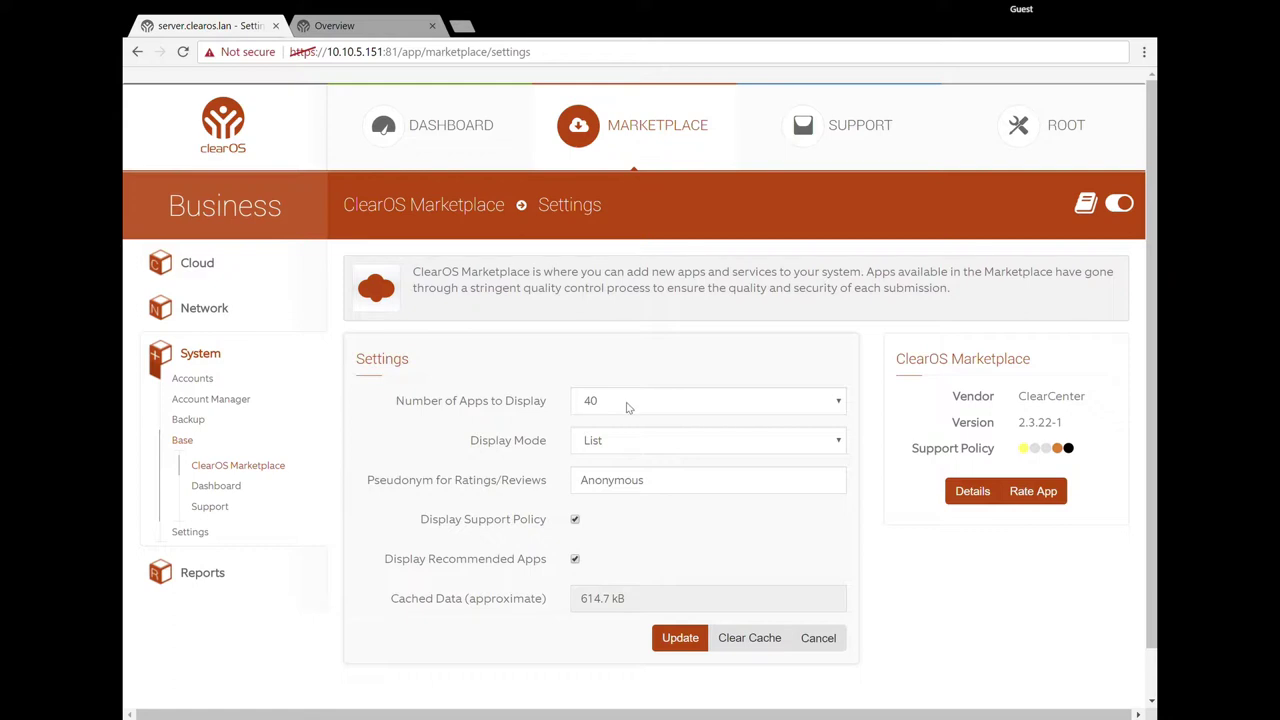
pyautogui.click(628, 406)
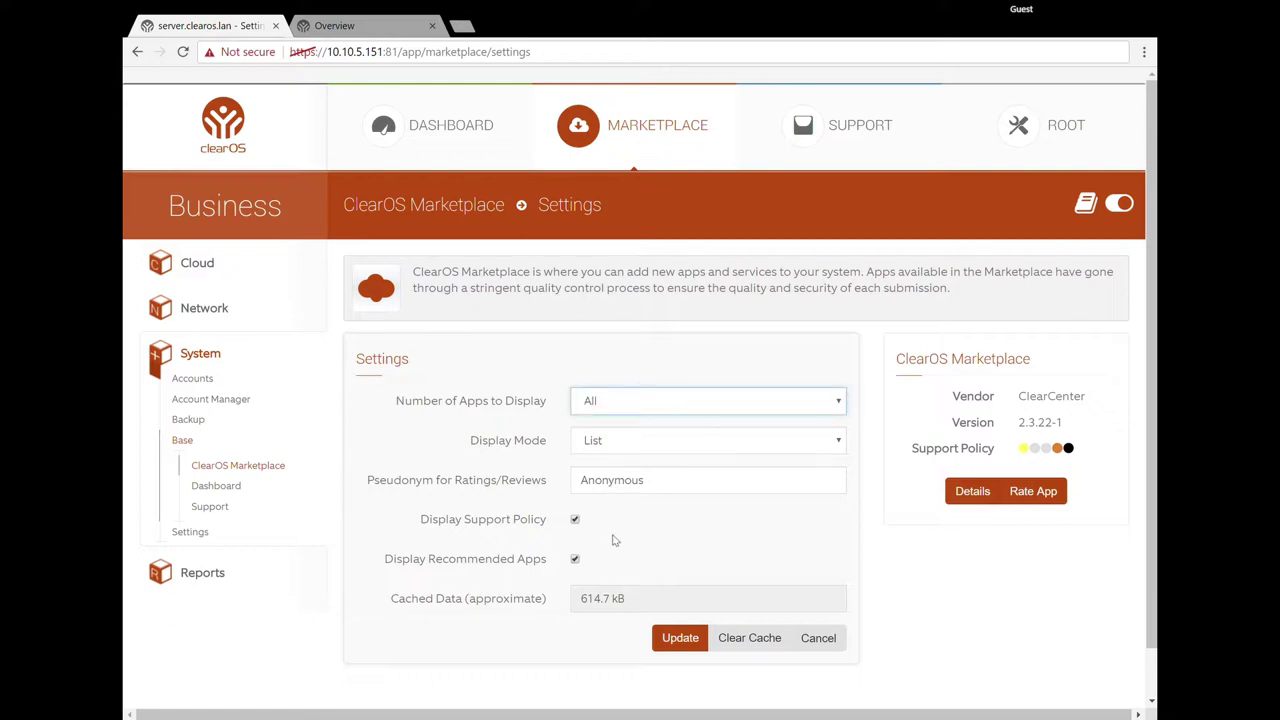
pyautogui.click(684, 642)
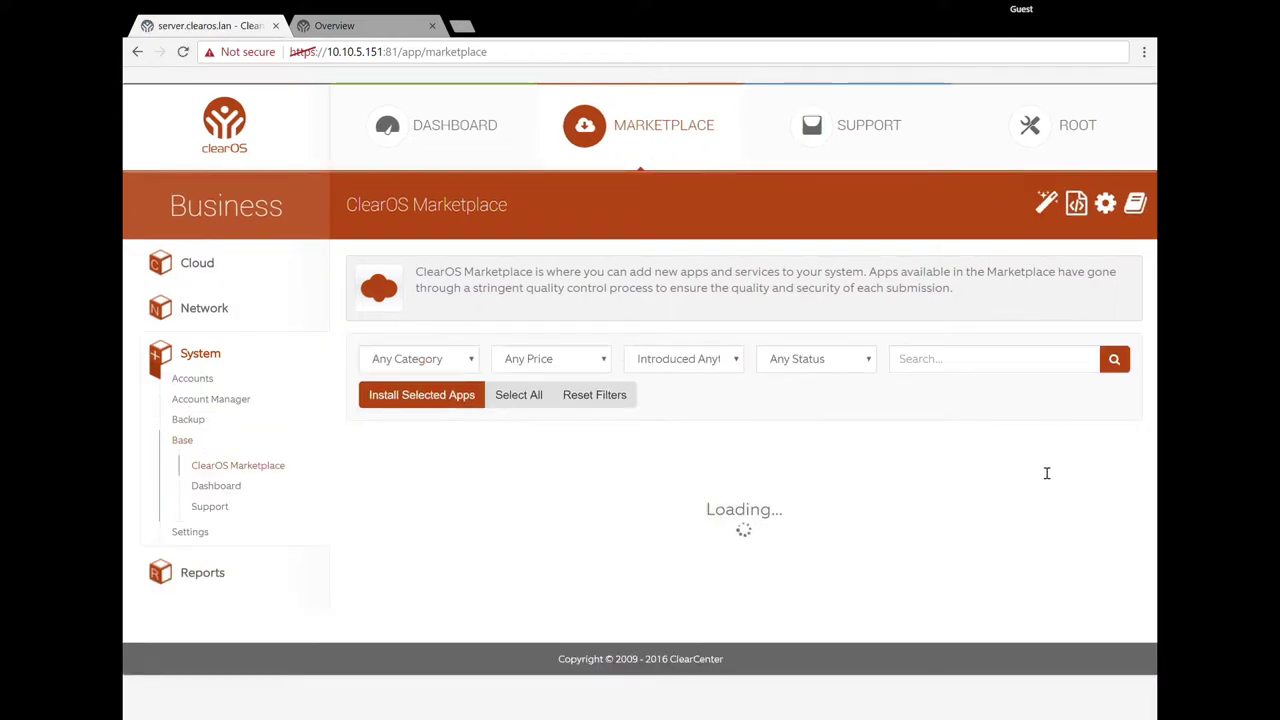
pyautogui.scroll(-15, 1030, 465)
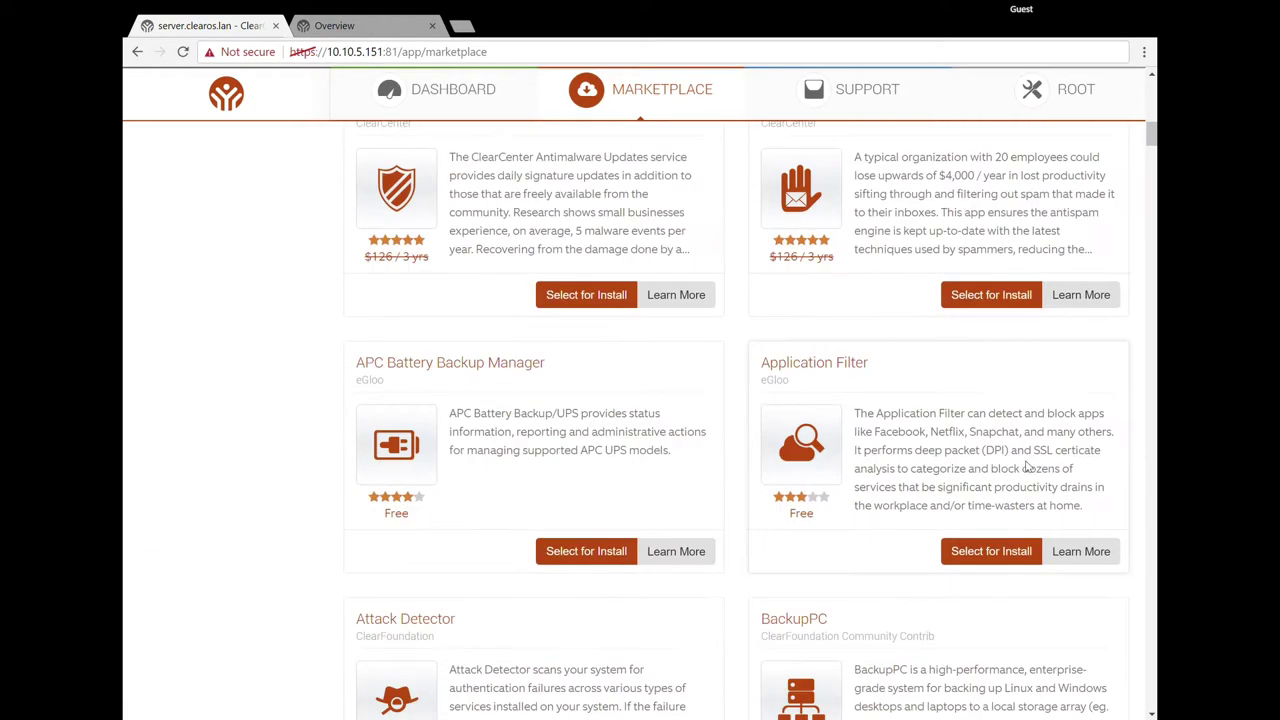
pyautogui.scroll(-20, 1030, 465)
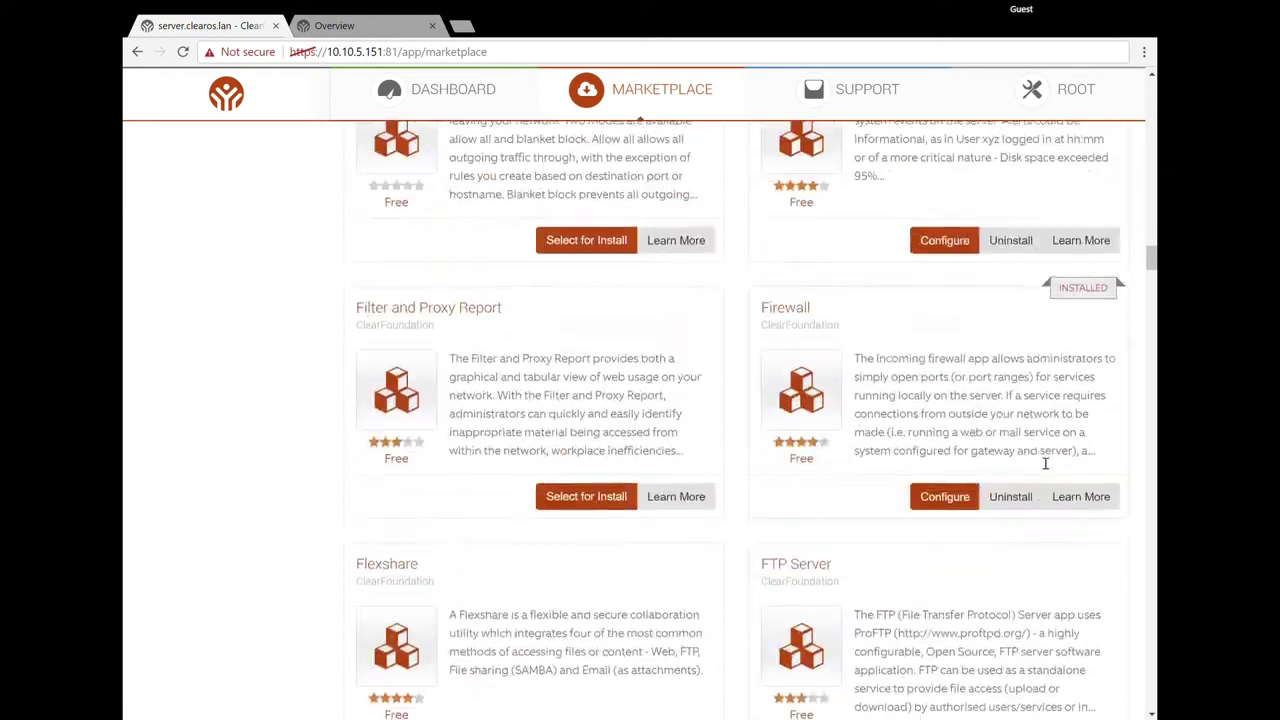
pyautogui.scroll(-4, 1046, 465)
pyautogui.moveTo(1152, 312); pyautogui.dragTo(1152, 100)
pyautogui.scroll(2, 1112, 211)
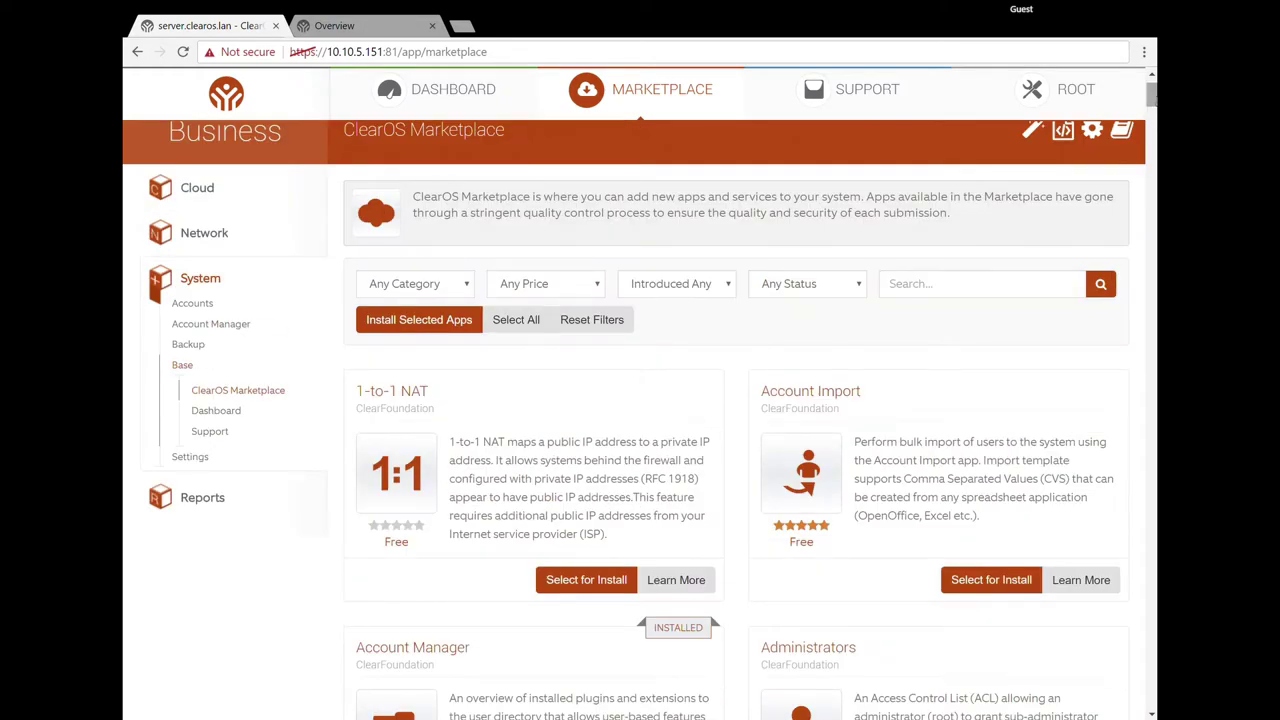
pyautogui.scroll(1, 1152, 100)
# Step: Set the Marketplace display mode to Tile, keeping all apps displayed, and save the settings
pyautogui.click(1092, 203)
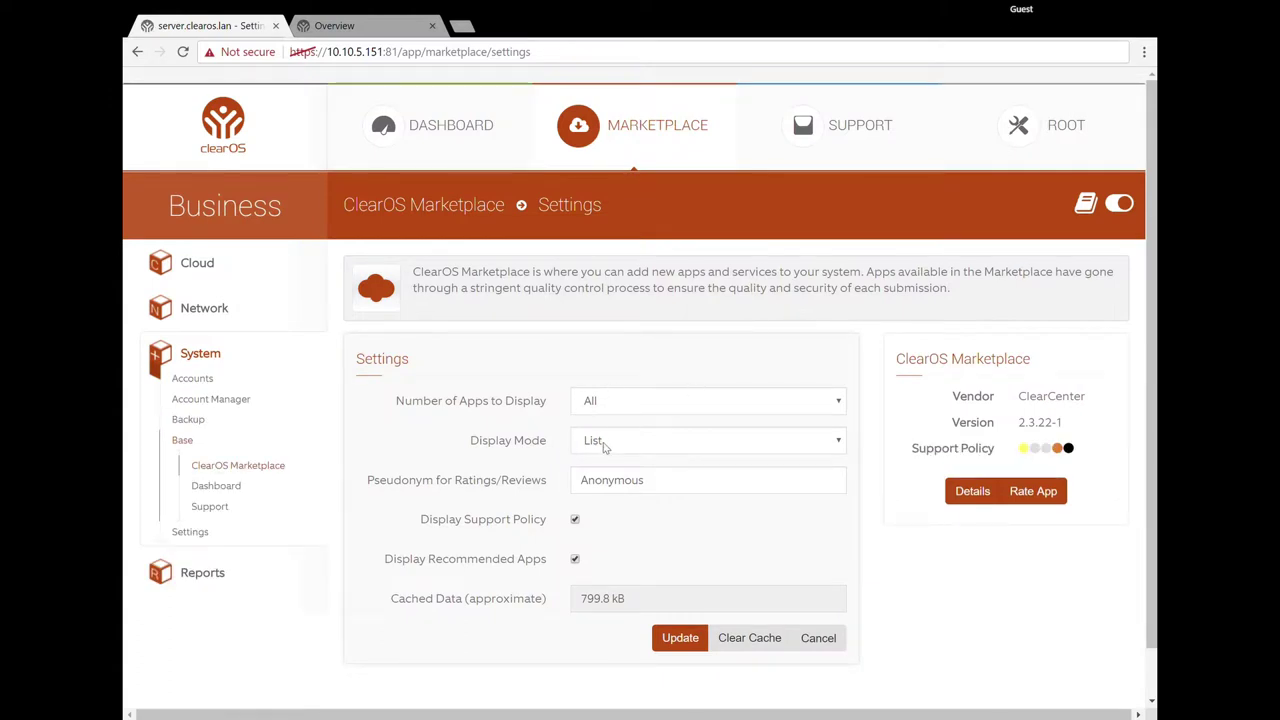
pyautogui.click(606, 443)
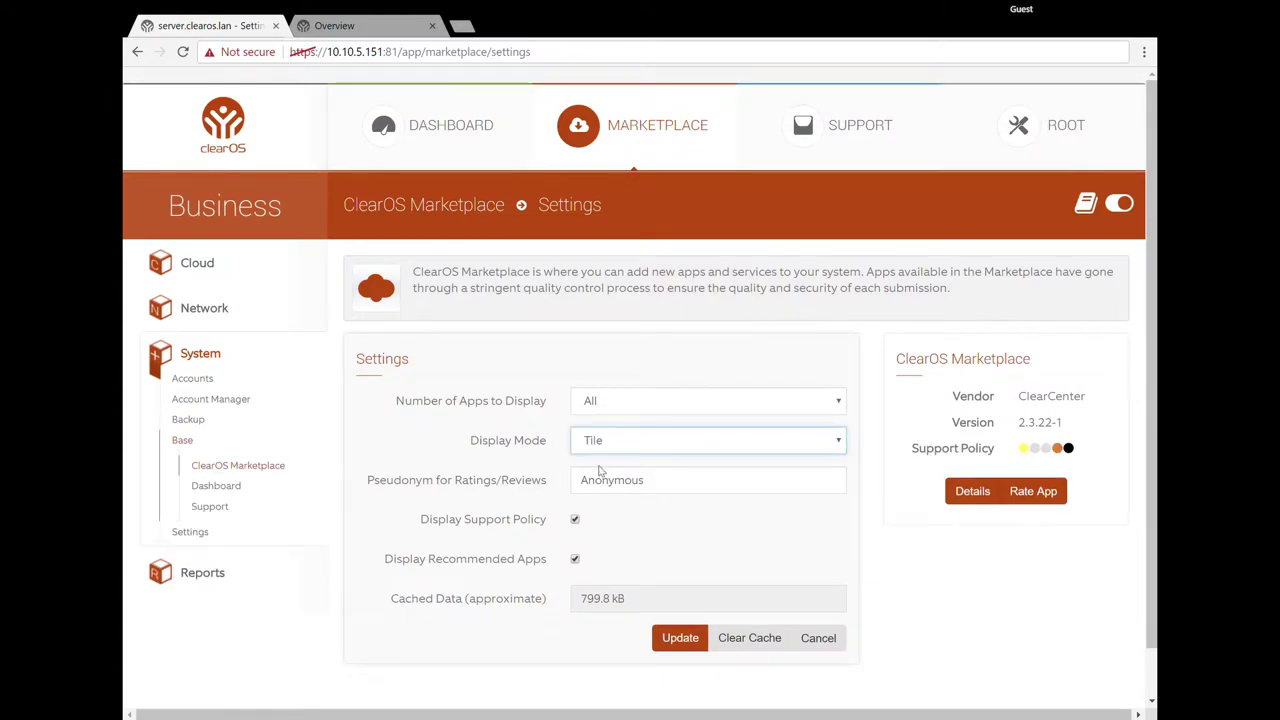
pyautogui.click(632, 406)
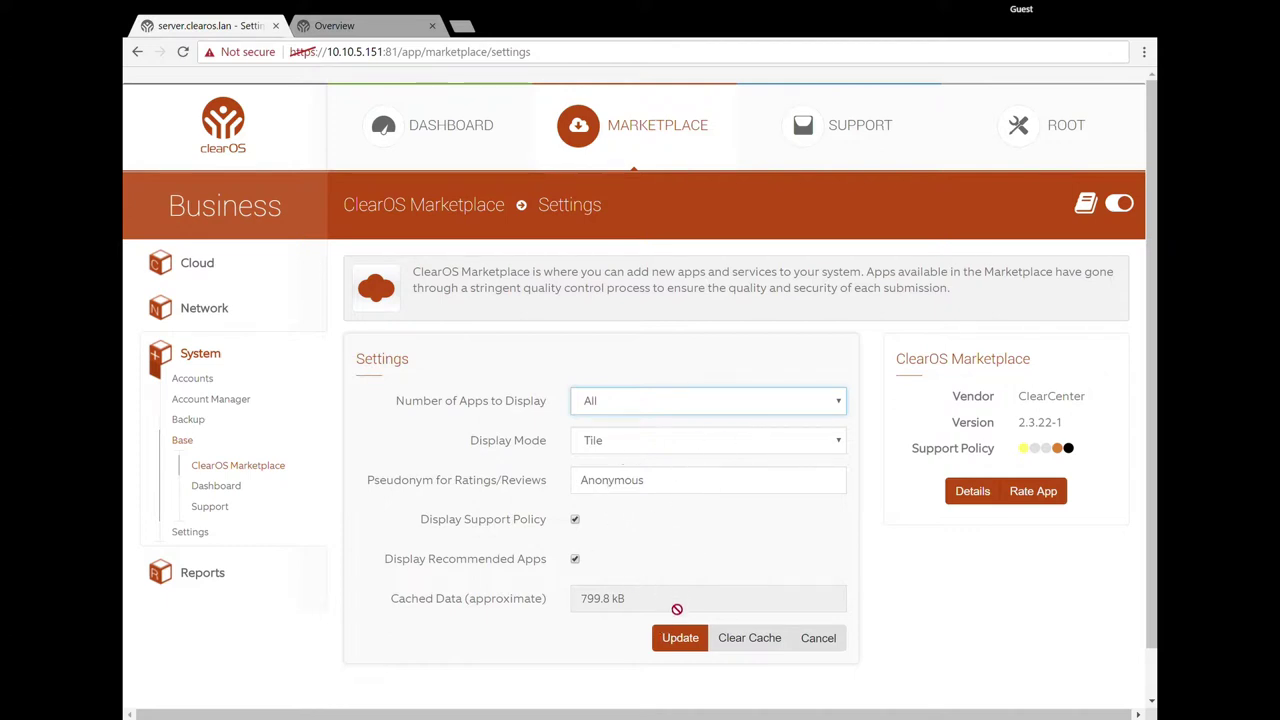
pyautogui.click(683, 640)
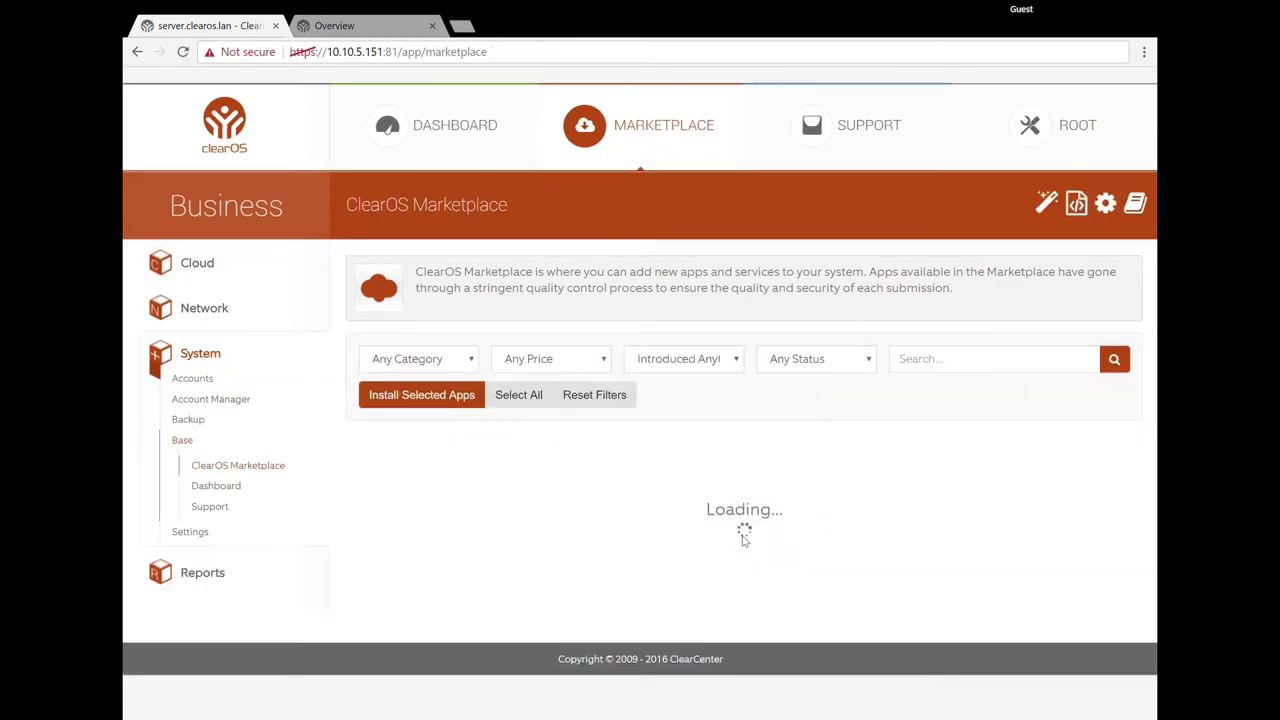
# Step: Look through the Marketplace apps in the tile layout and return to the start of the list
pyautogui.scroll(-18, 741, 534)
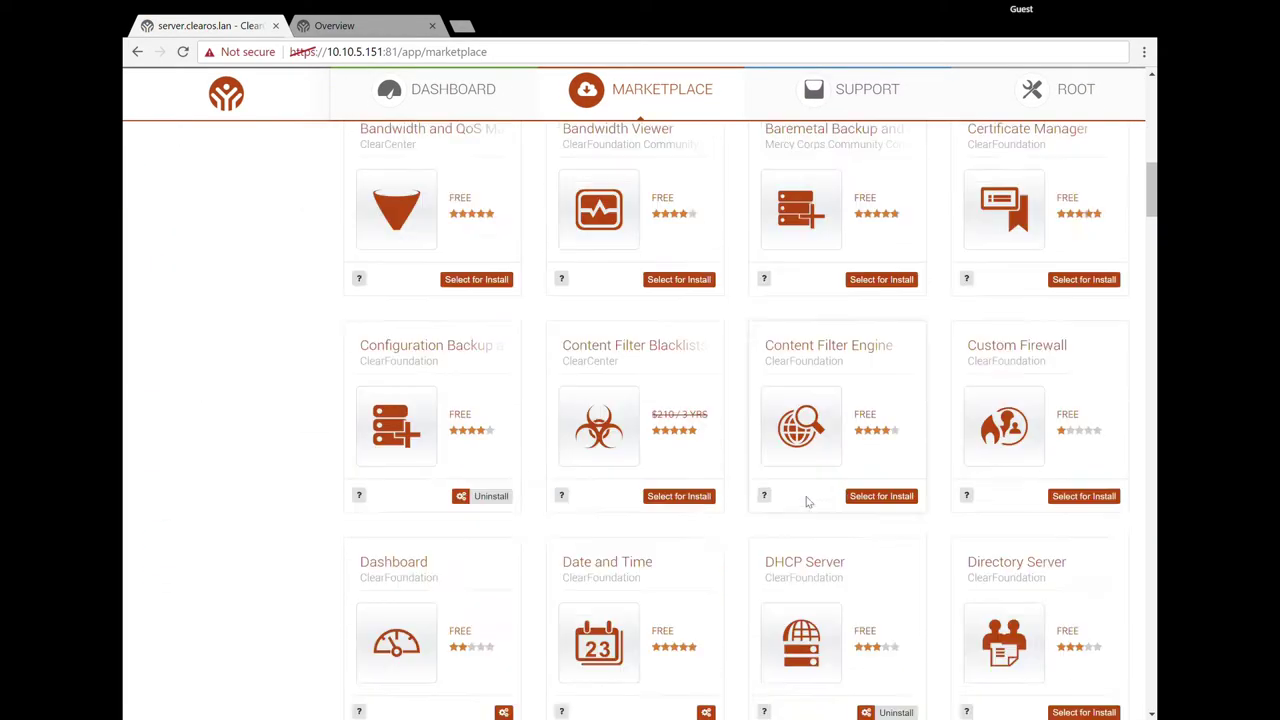
pyautogui.scroll(-14, 808, 502)
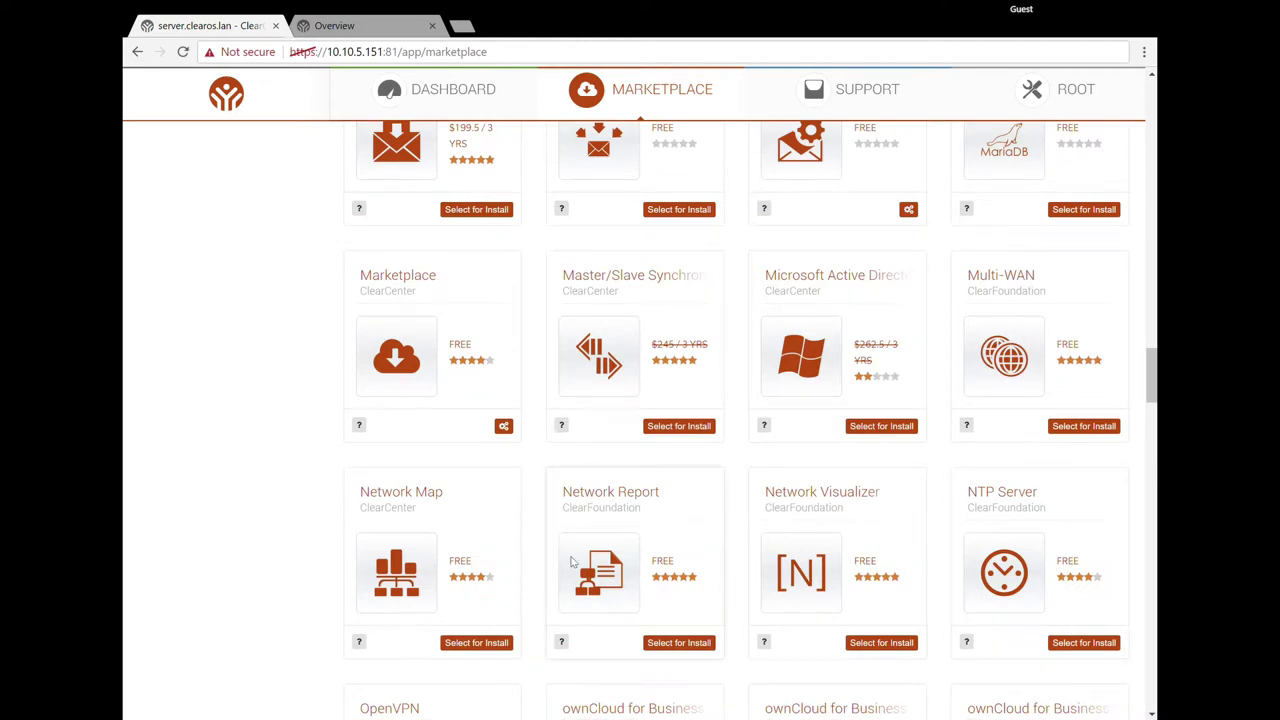
pyautogui.scroll(20, 520, 507)
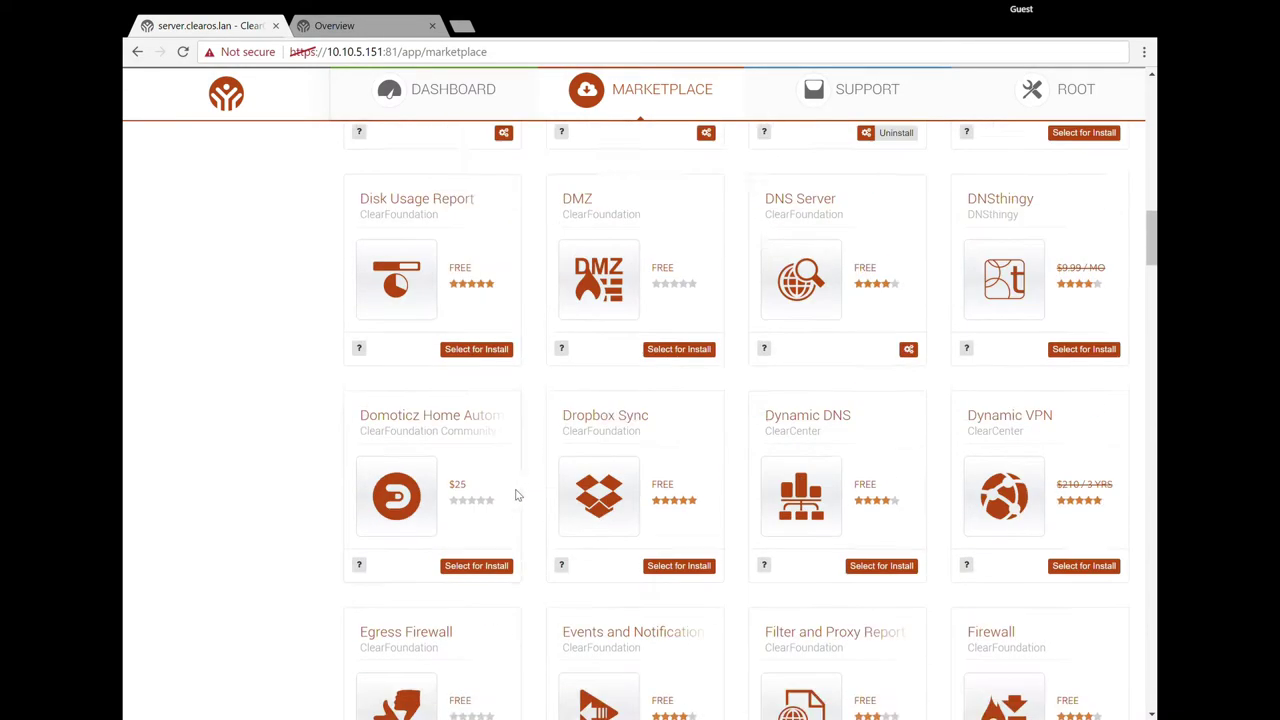
pyautogui.scroll(8, 520, 507)
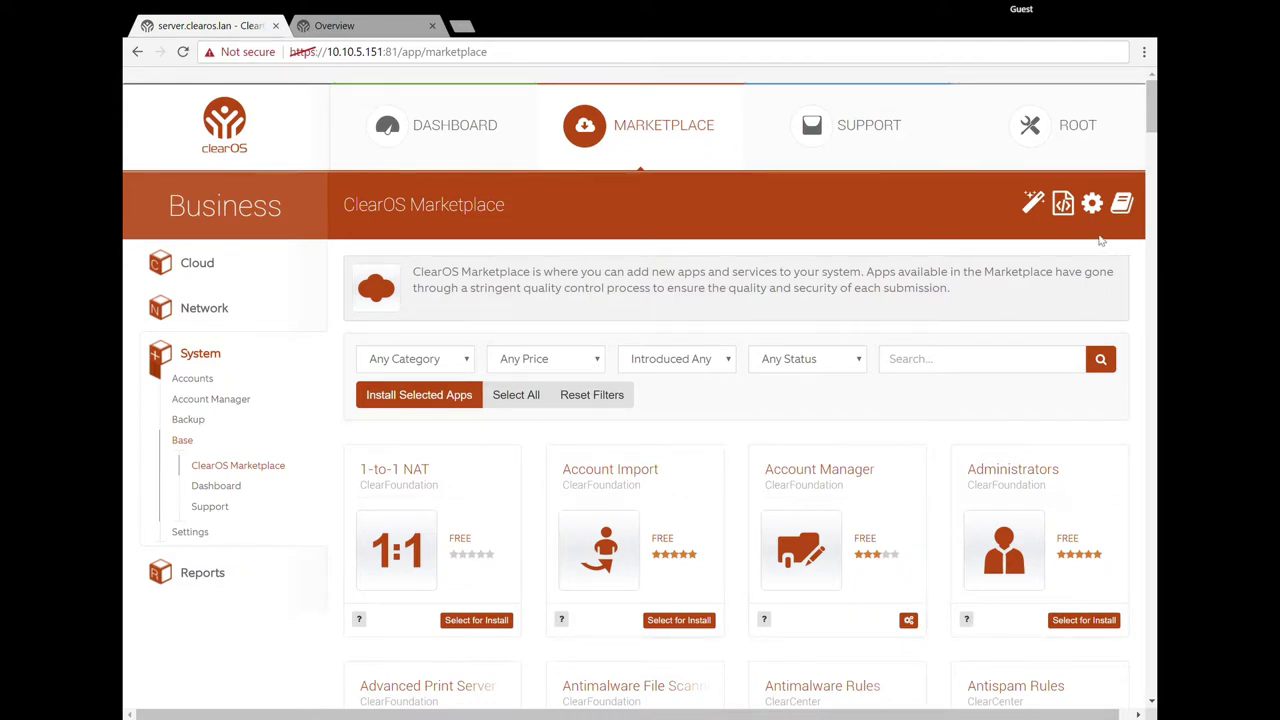
pyautogui.scroll(-4, 977, 314)
pyautogui.scroll(4, 957, 343)
pyautogui.scroll(-2, 948, 343)
pyautogui.scroll(-15, 945, 357)
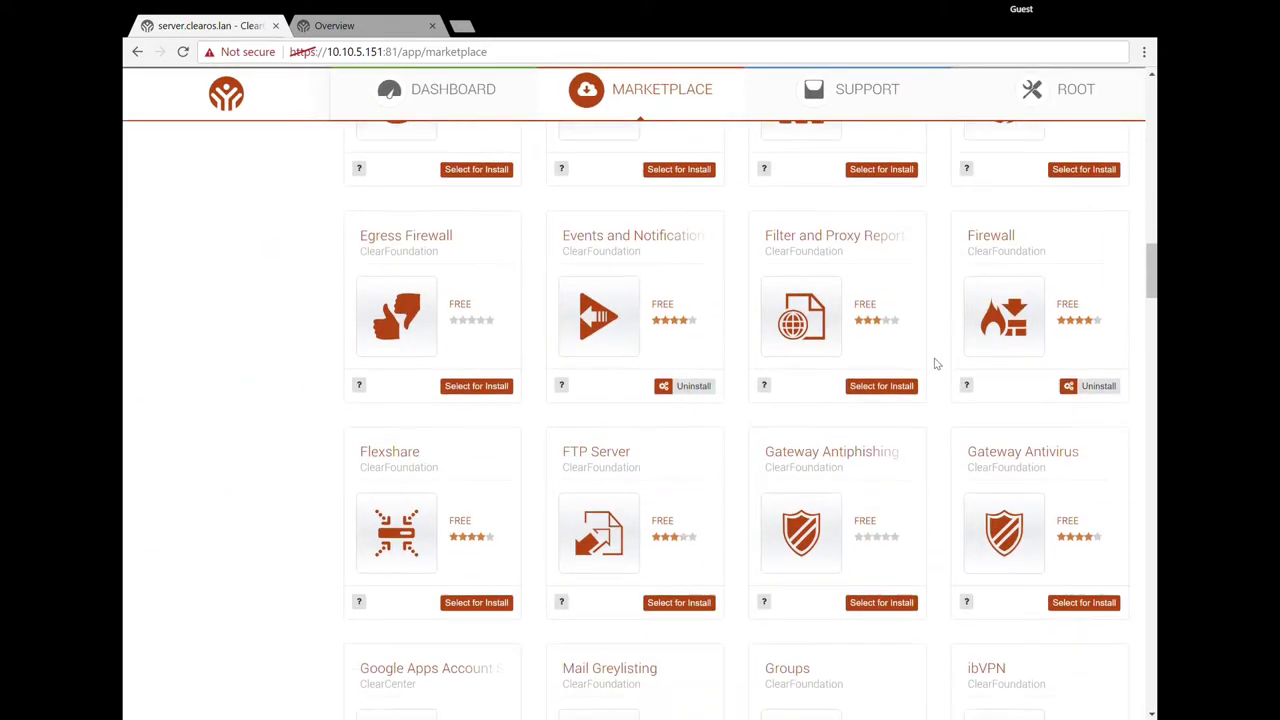
pyautogui.scroll(-7, 936, 364)
pyautogui.scroll(18, 933, 360)
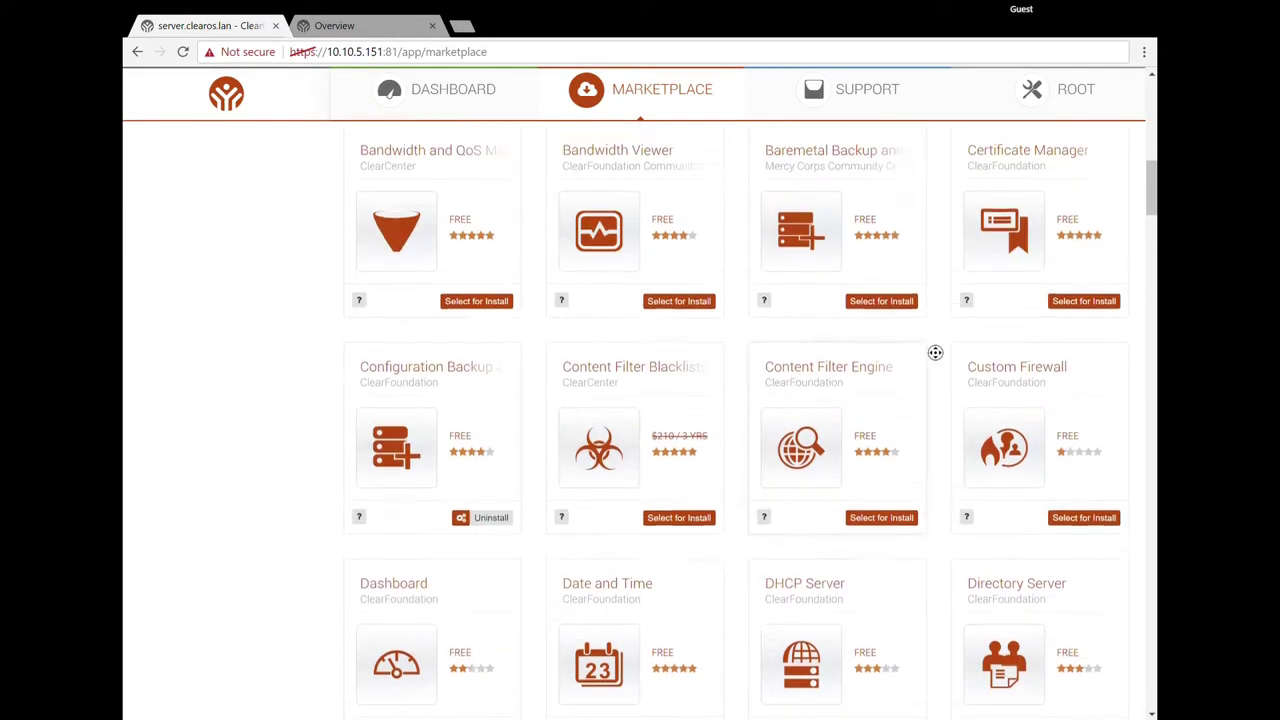
pyautogui.scroll(8, 935, 352)
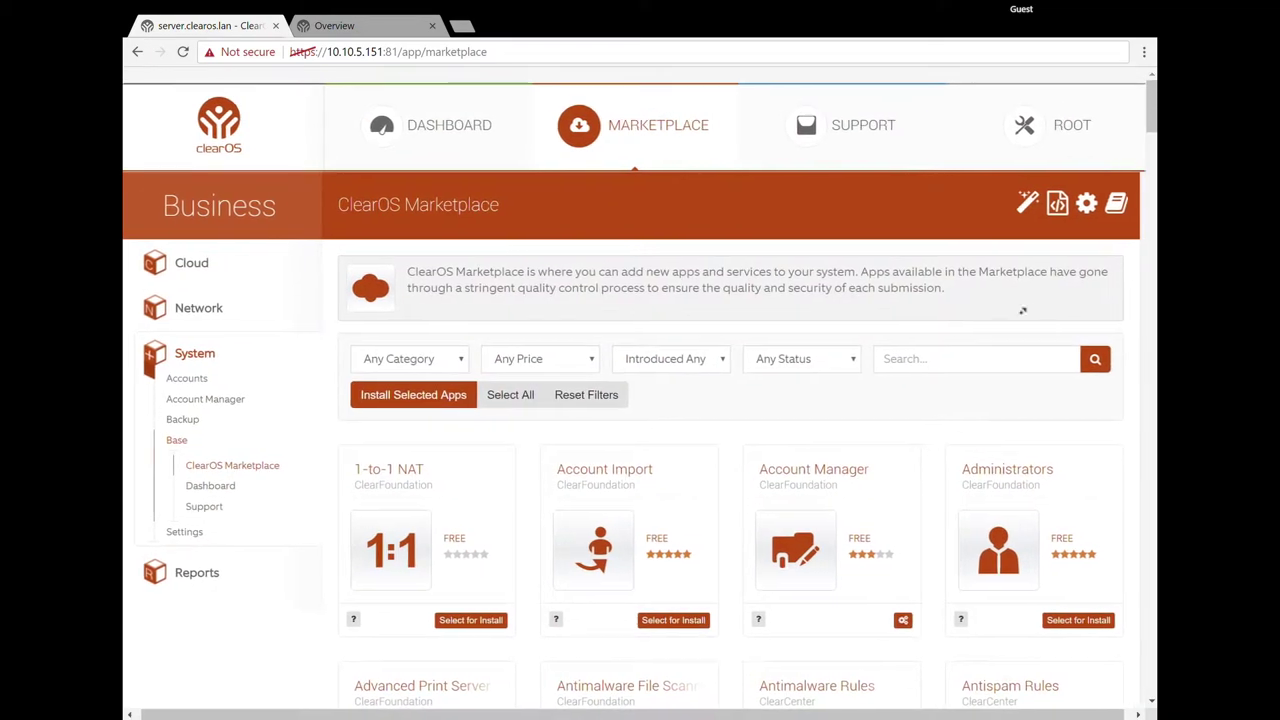
pyautogui.hscroll(1, 990, 320)
pyautogui.hscroll(-1, 884, 290)
pyautogui.hscroll(1, 1000, 270)
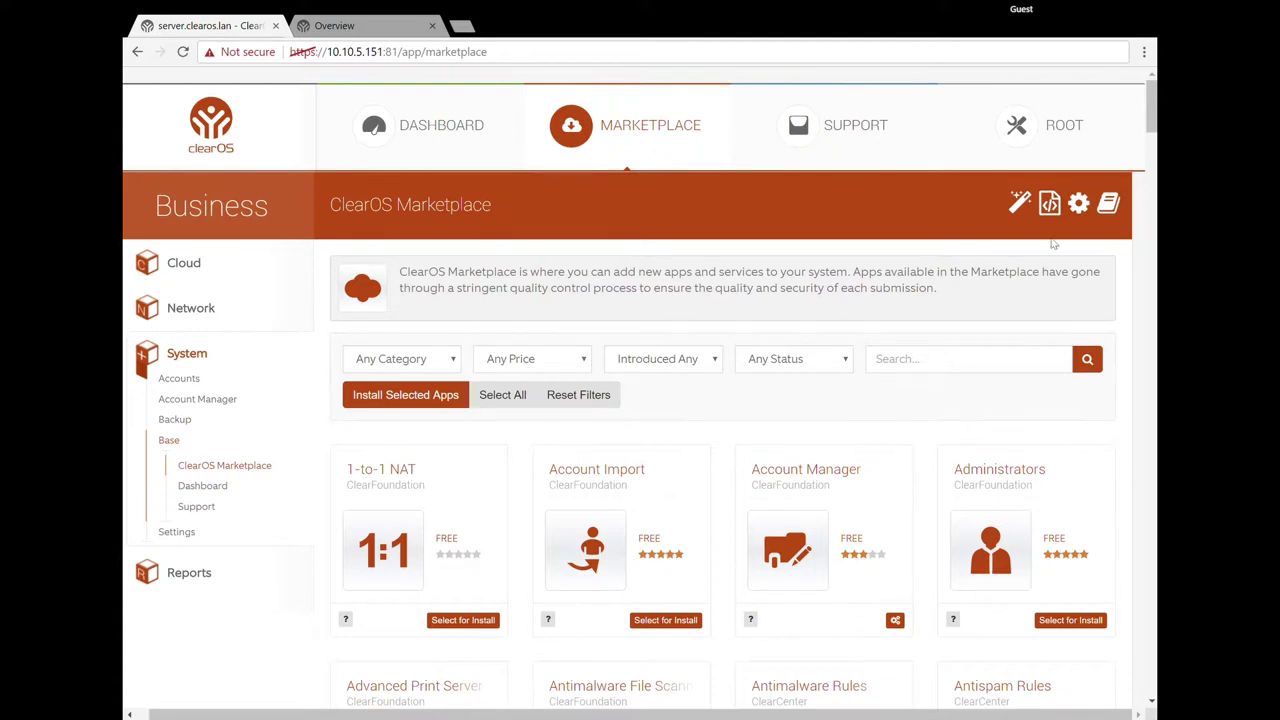
# Step: Enter the user's pseudonym for ratings and reviews in the Marketplace settings, leave Display Support Policy enabled, and save
pyautogui.click(1079, 204)
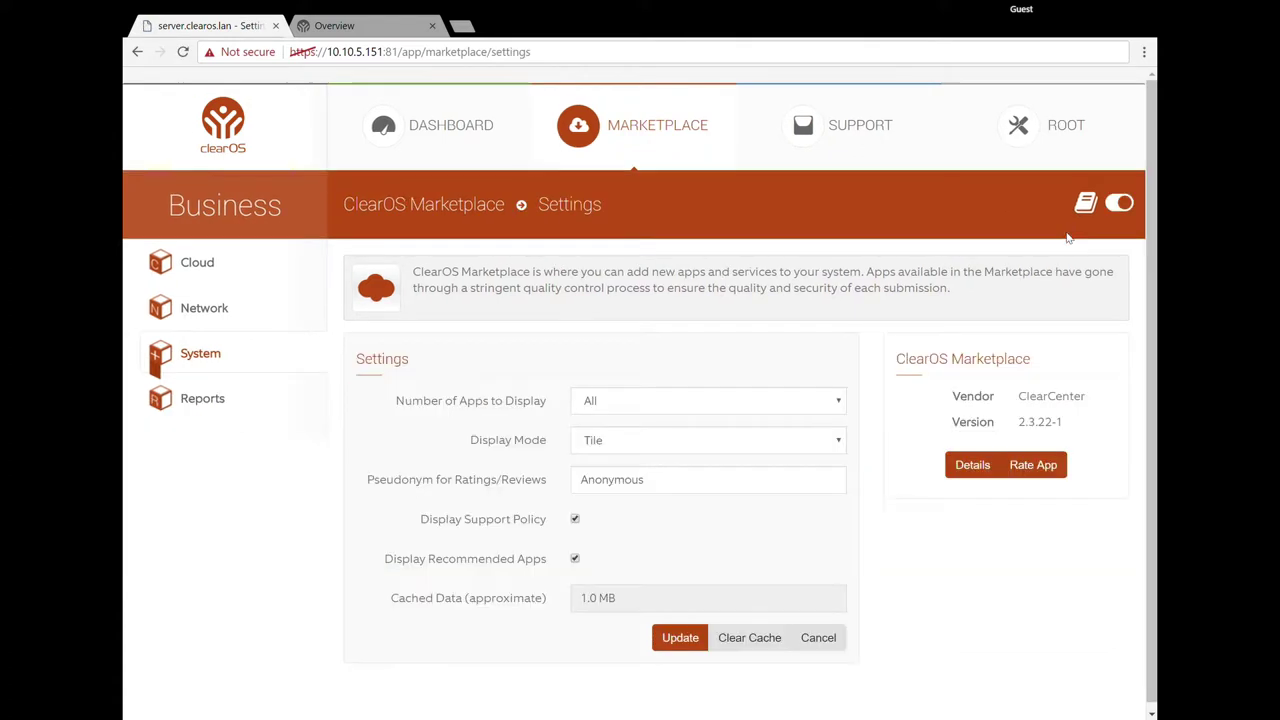
pyautogui.doubleClick(691, 487)
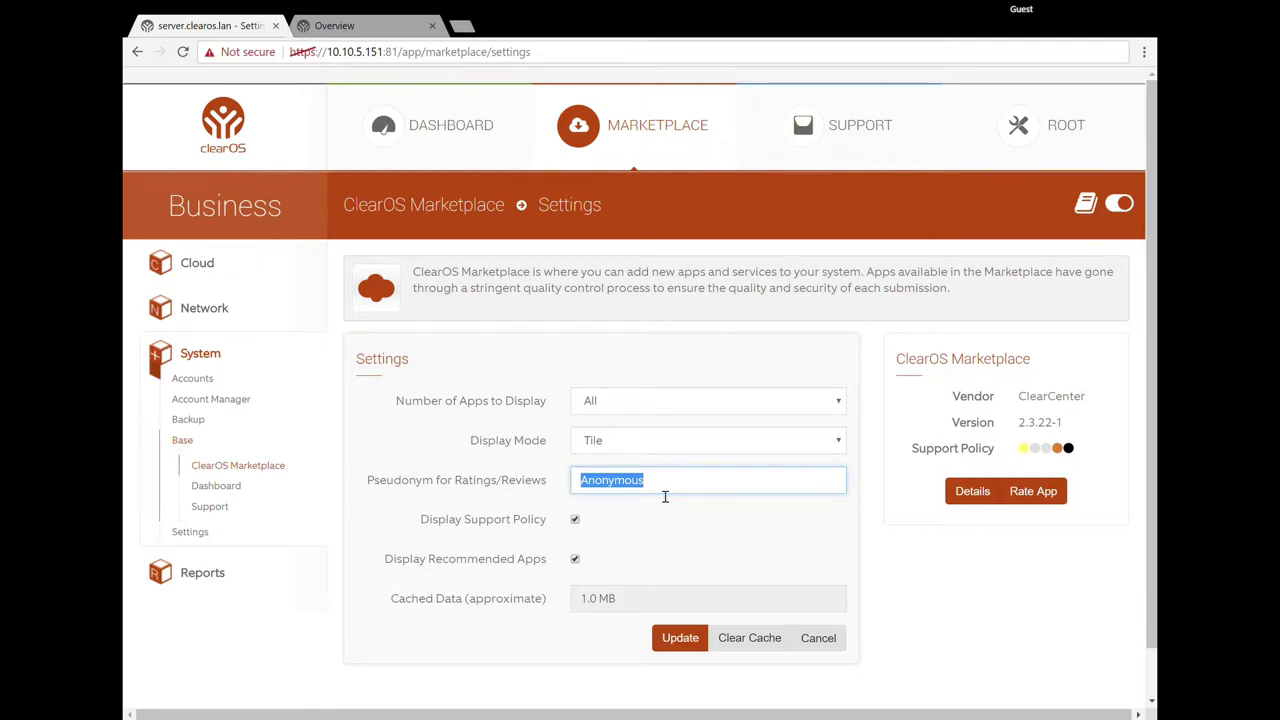
pyautogui.write('DaveLoper')
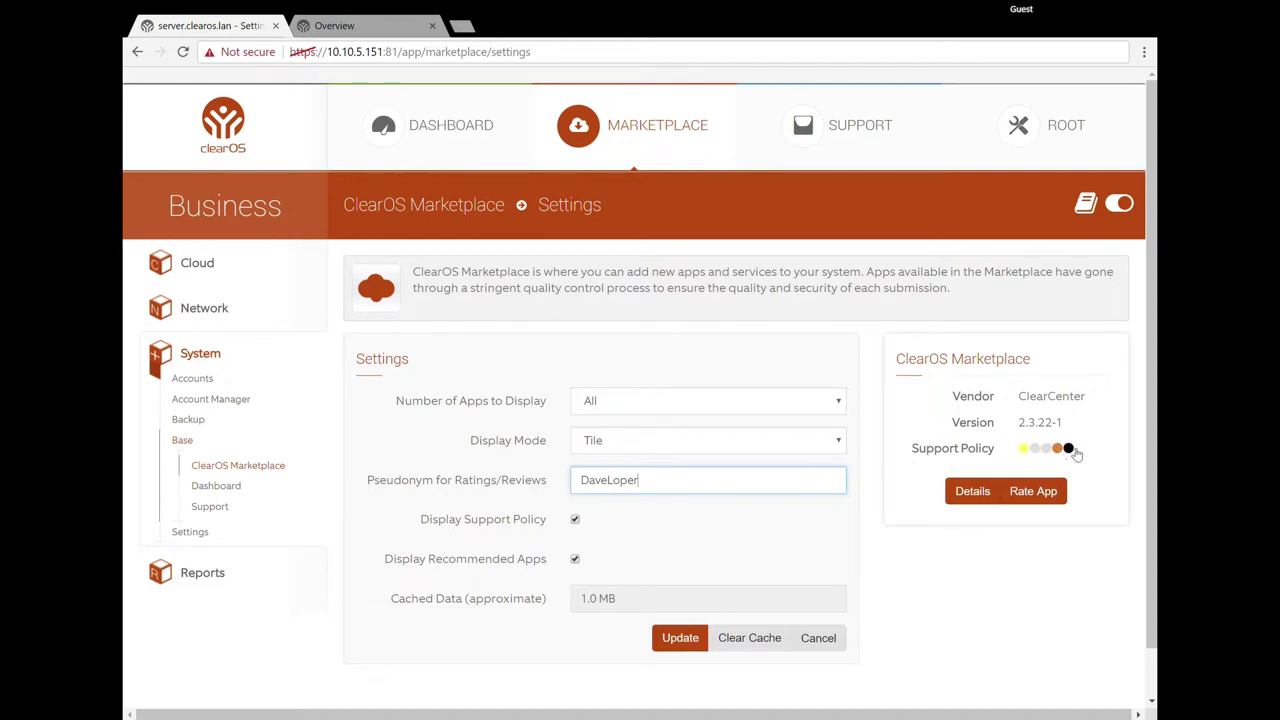
pyautogui.click(575, 521)
pyautogui.click(577, 521)
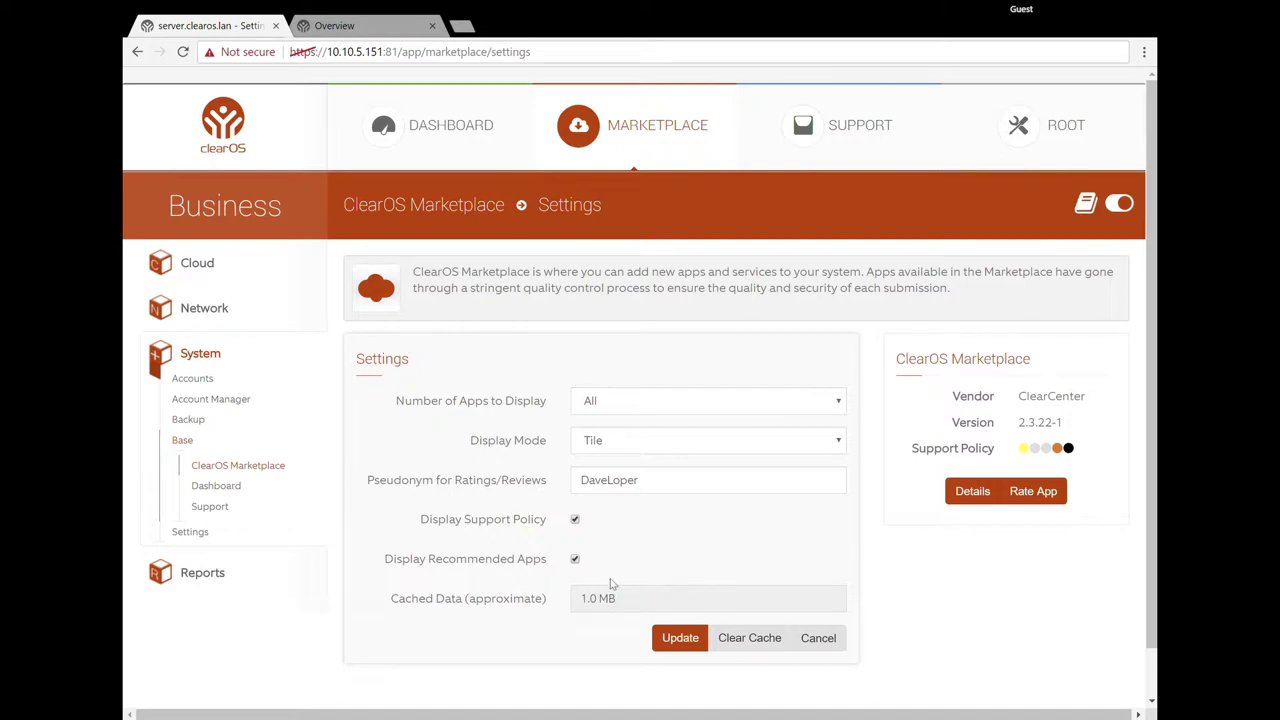
pyautogui.click(680, 639)
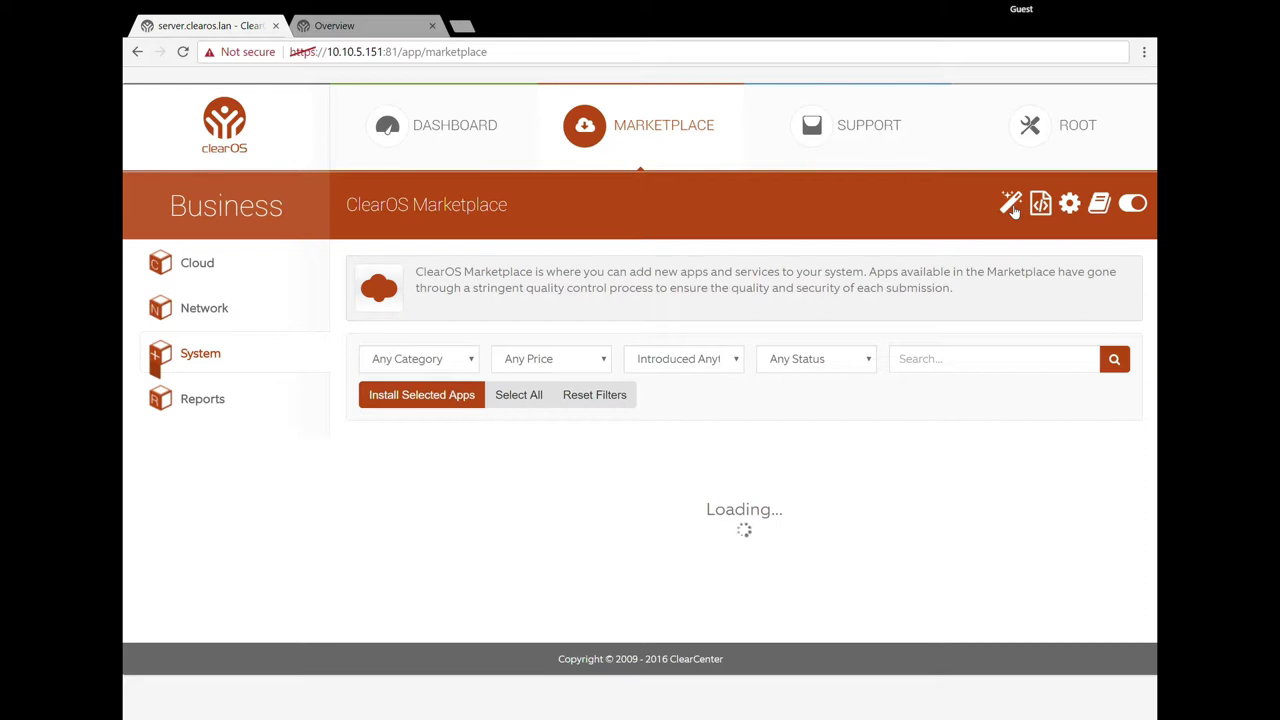
# Step: Open the Marketplace Feature Wizard and examine its Directory Services page
pyautogui.click(1010, 204)
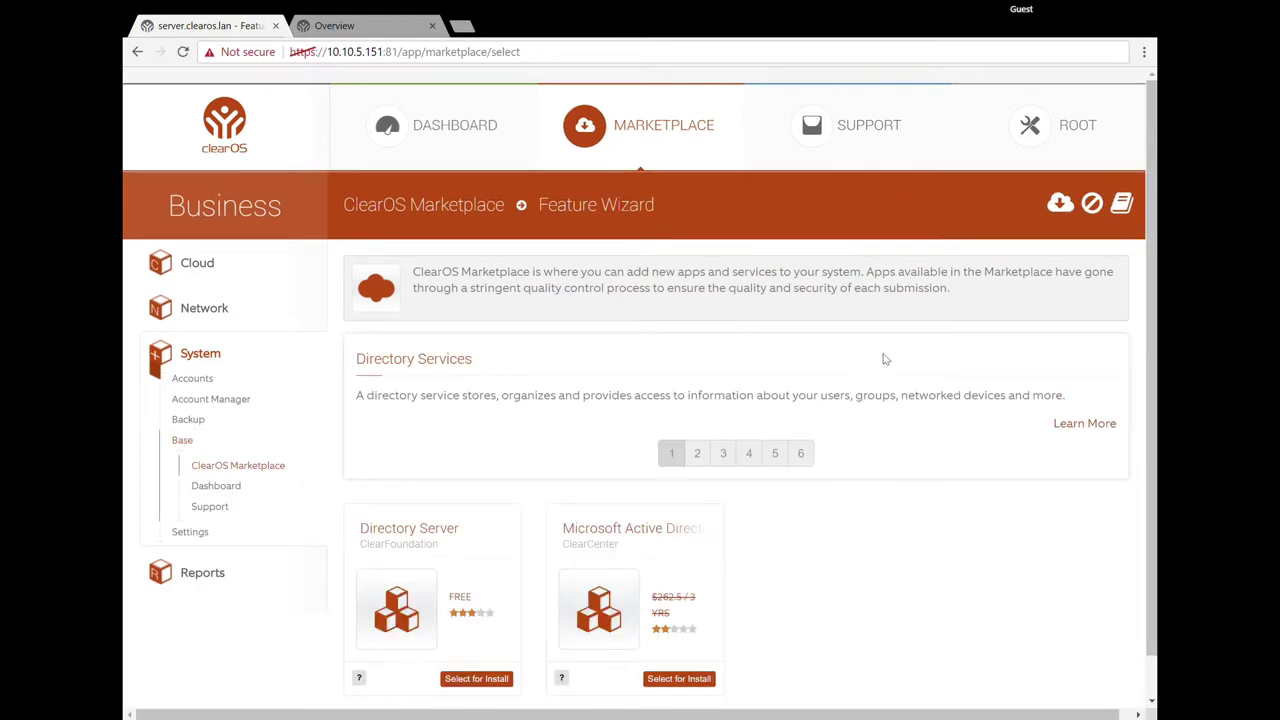
pyautogui.scroll(-1, 778, 395)
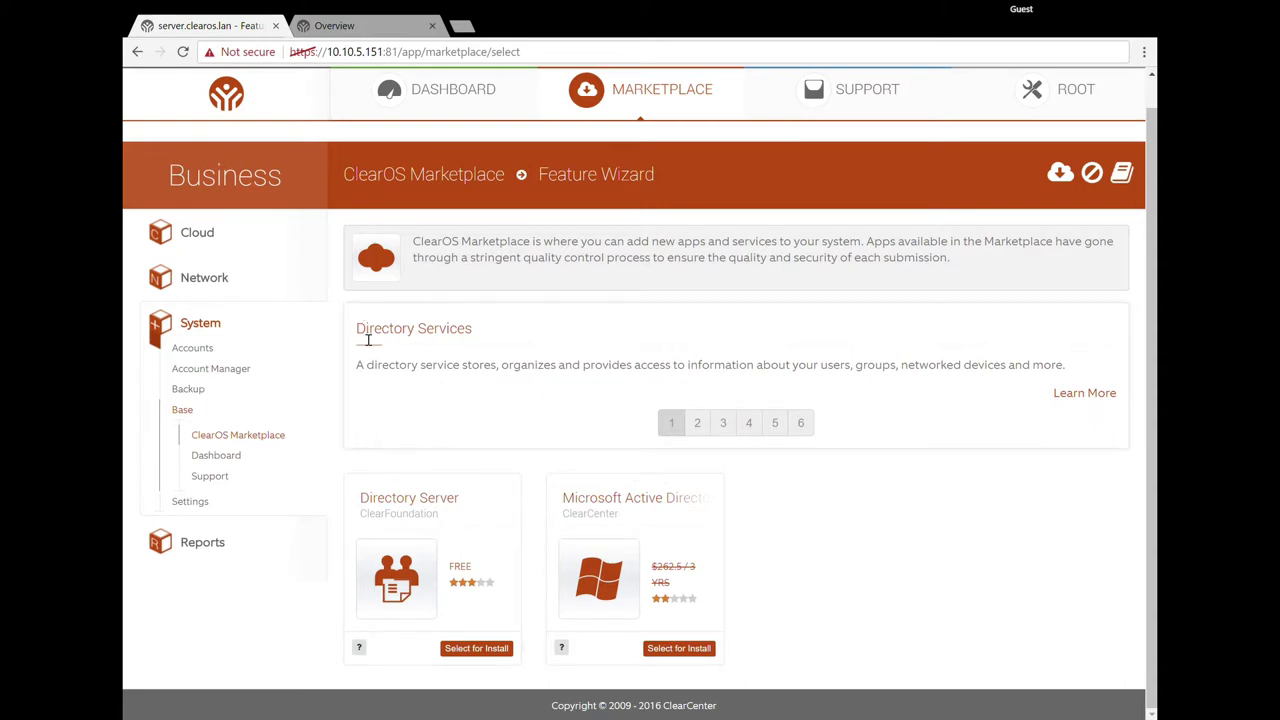
pyautogui.moveTo(376, 331); pyautogui.dragTo(497, 336)
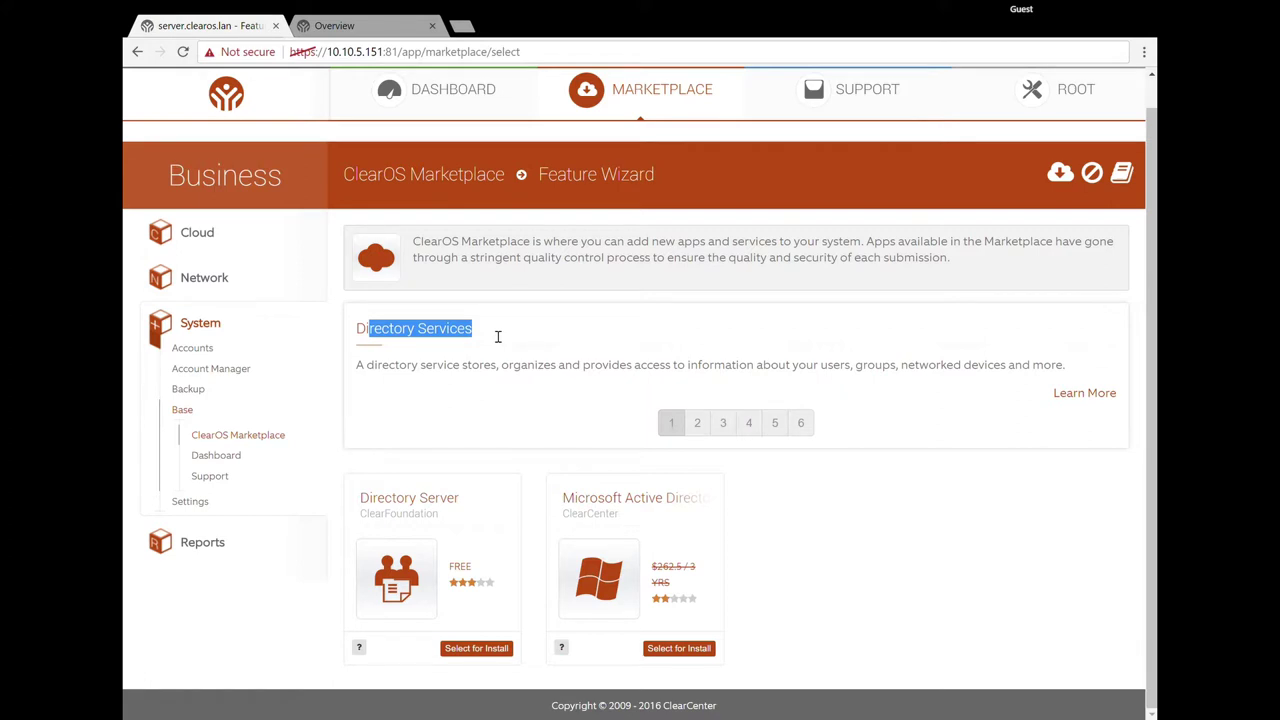
pyautogui.tripleClick(466, 335)
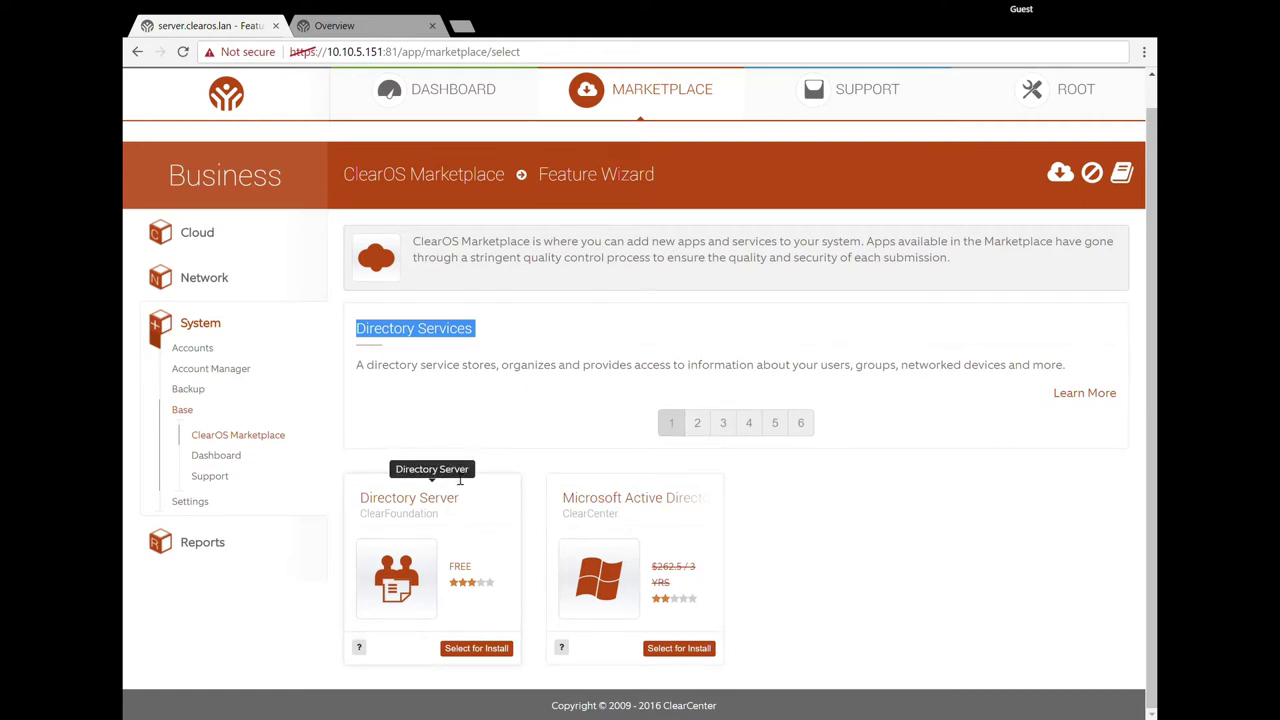
pyautogui.click(470, 519)
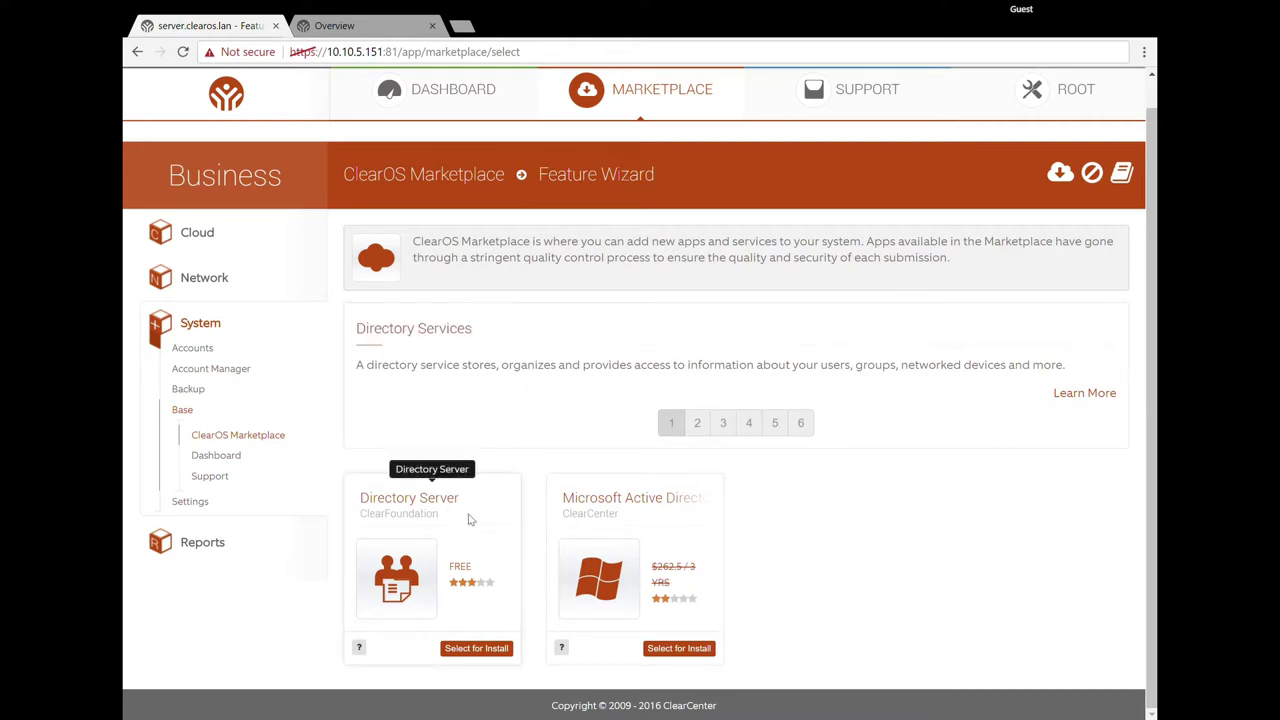
# Step: Mark Directory Server for installation in the Feature Wizard and check its optional apps
pyautogui.click(458, 650)
pyautogui.scroll(-2, 508, 500)
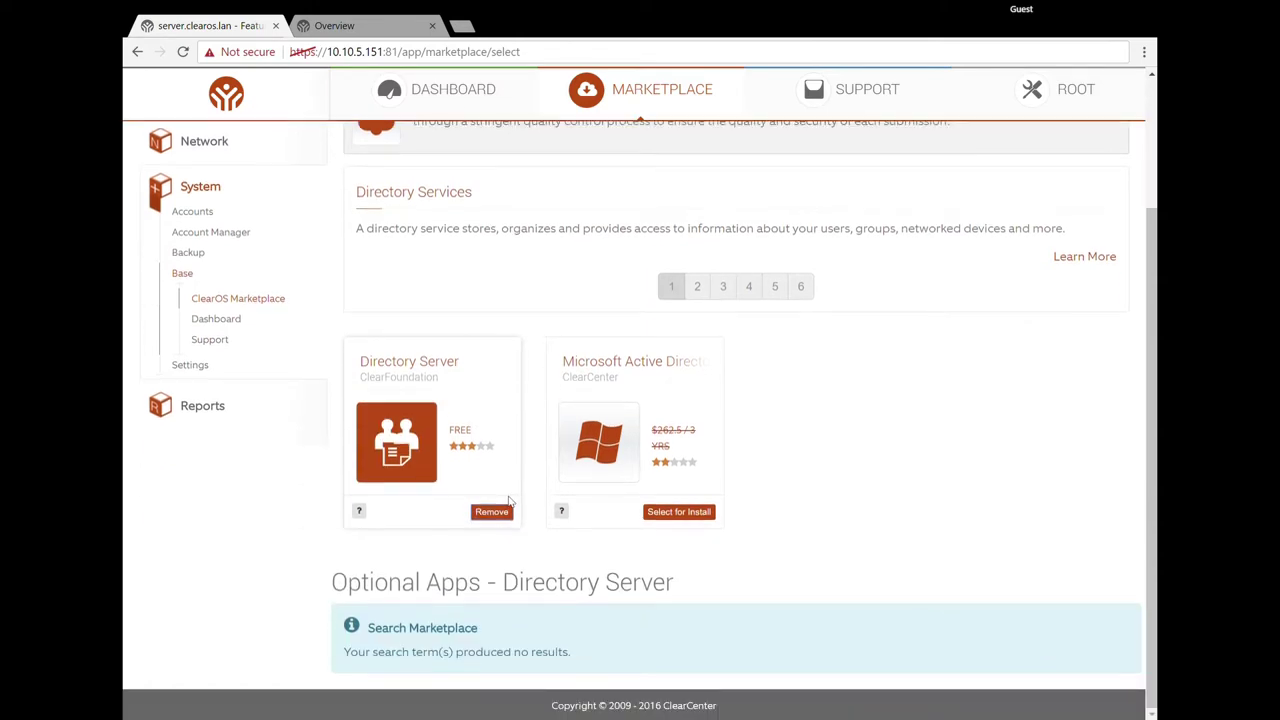
pyautogui.scroll(2, 508, 500)
pyautogui.scroll(-2, 898, 481)
pyautogui.scroll(2, 894, 486)
# Step: Go to the wizard's Firewall and Networking page and mark 1-to-1 NAT and Port Forwarding for installation
pyautogui.click(704, 458)
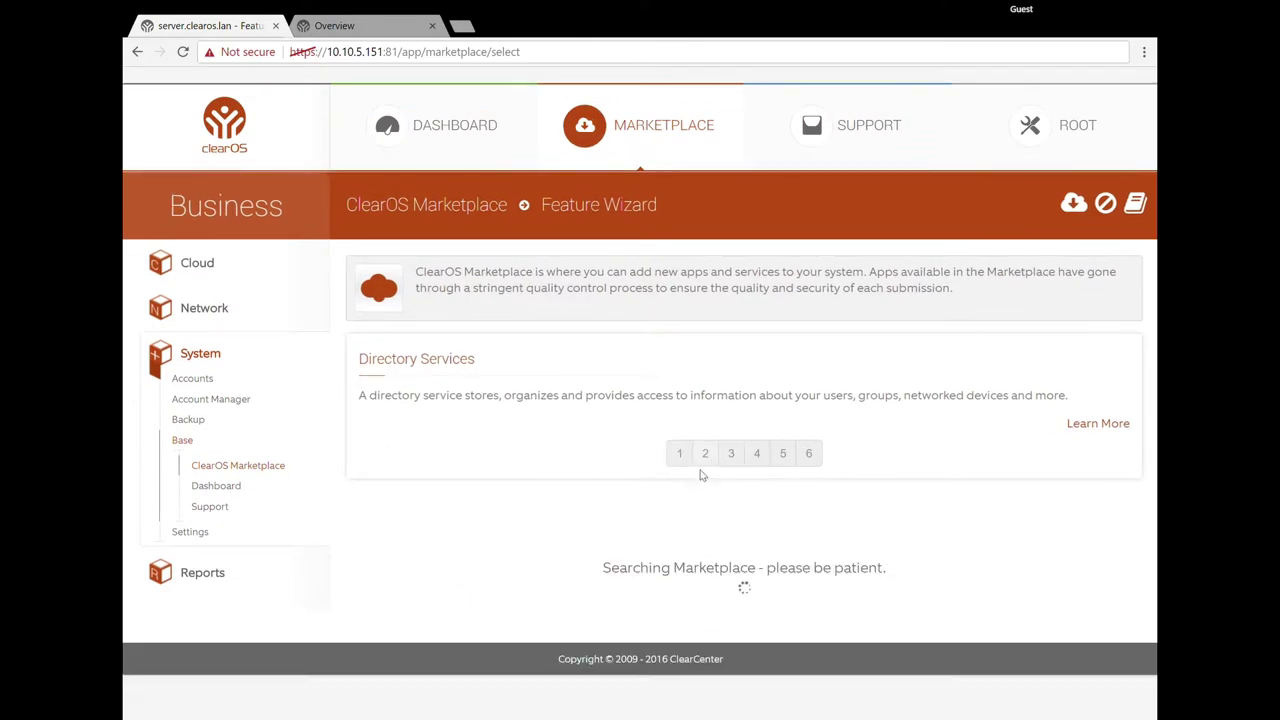
pyautogui.scroll(-3, 688, 528)
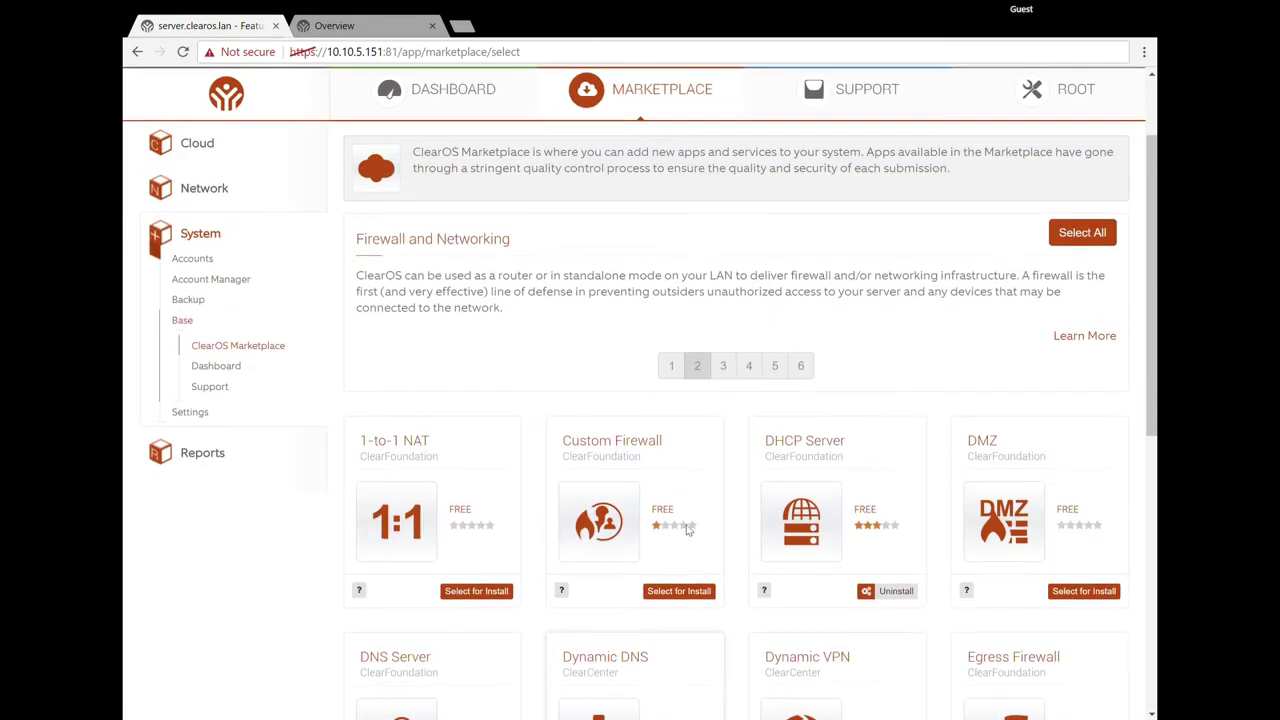
pyautogui.scroll(2, 688, 530)
pyautogui.scroll(1, 688, 530)
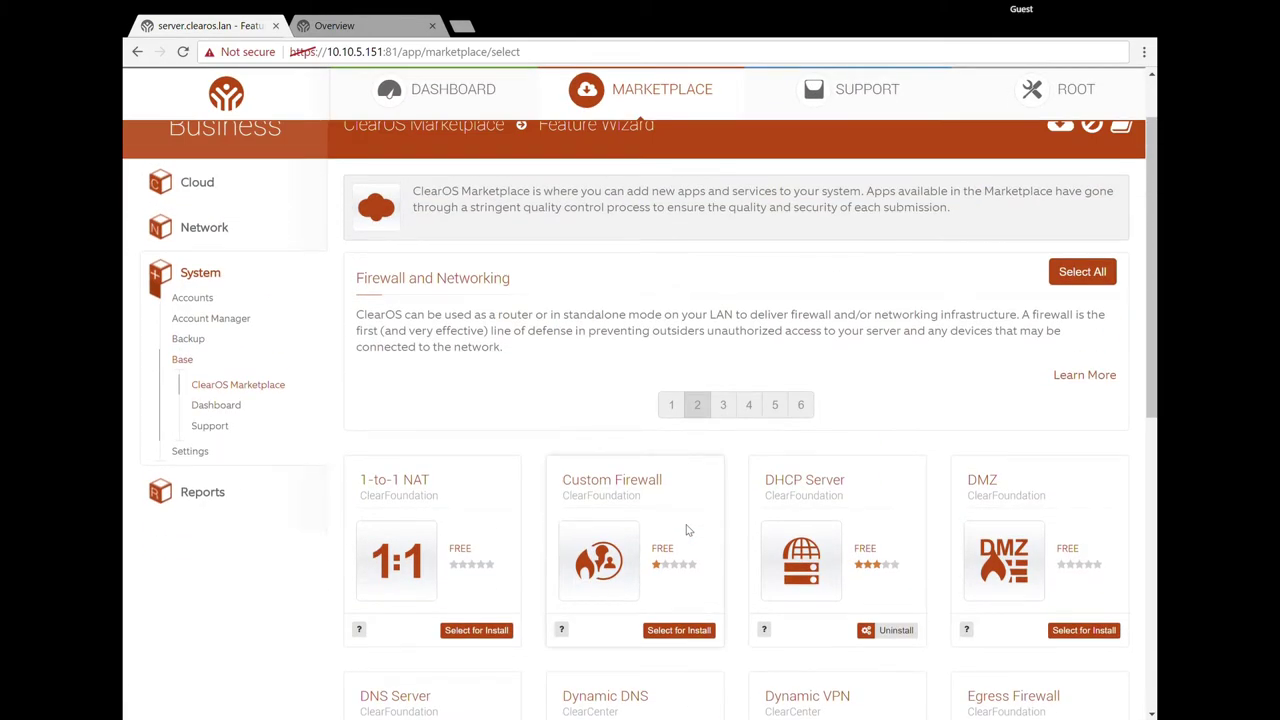
pyautogui.scroll(-3, 688, 530)
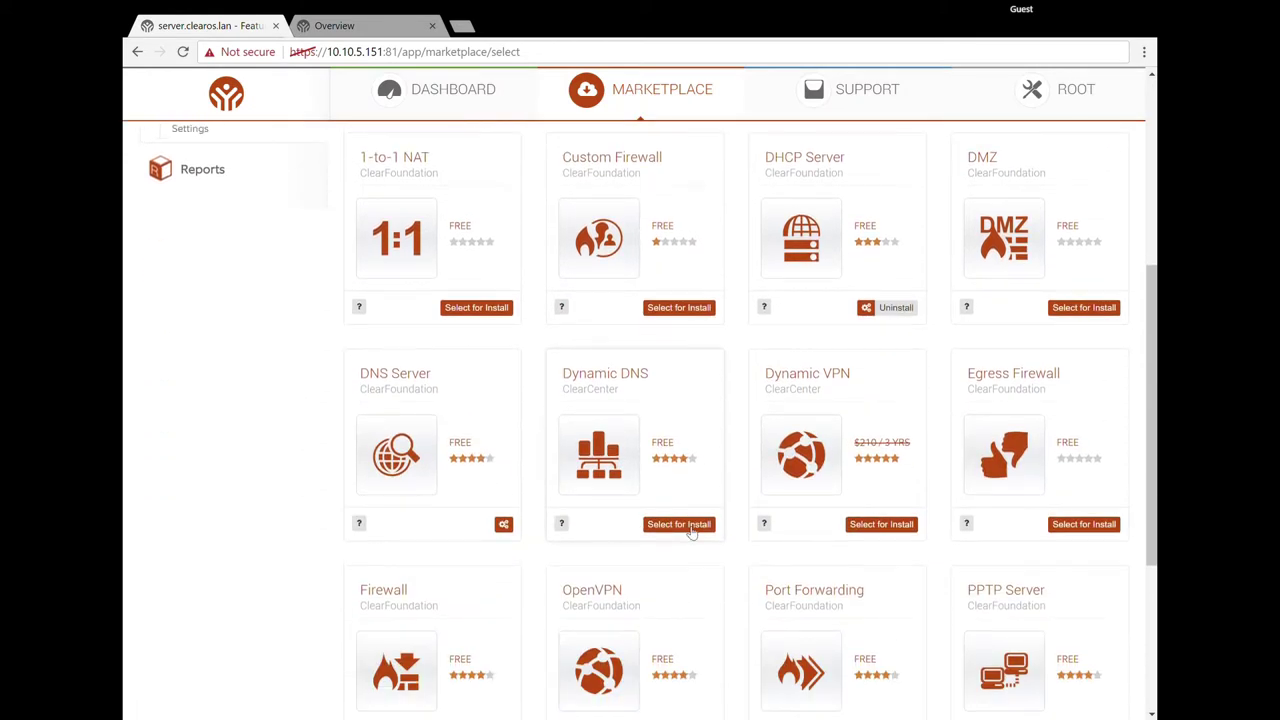
pyautogui.click(477, 308)
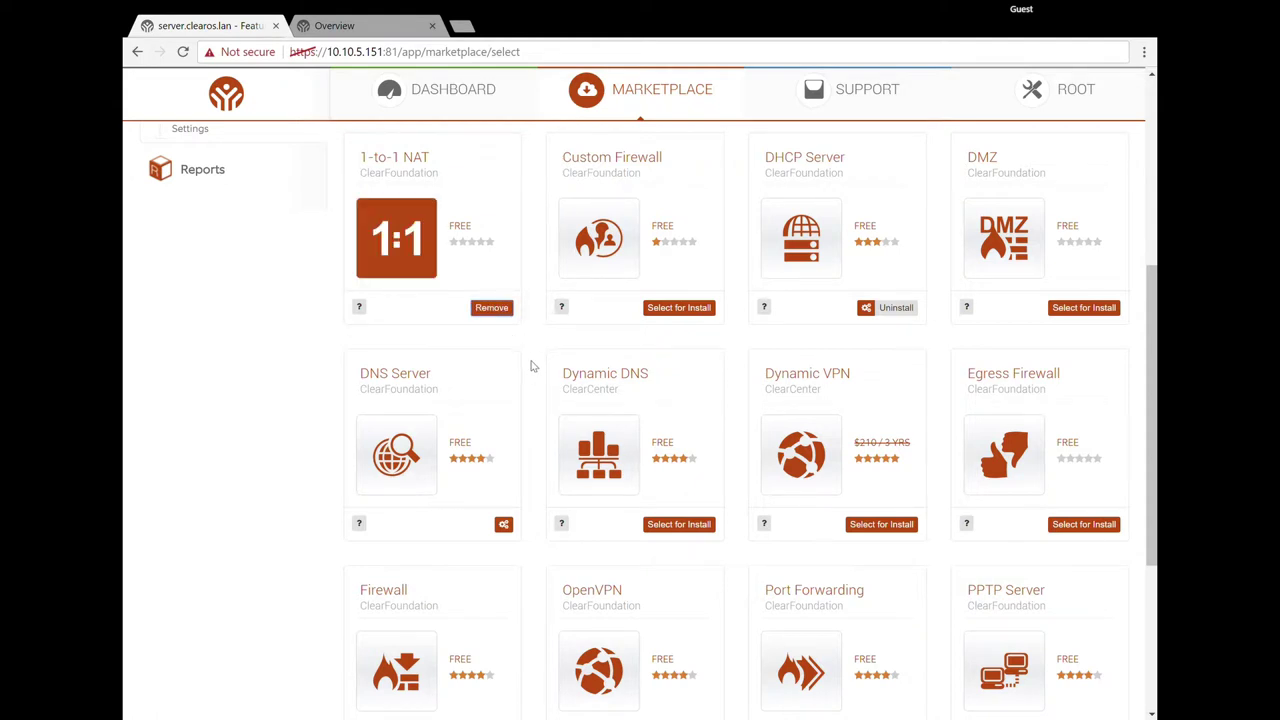
pyautogui.scroll(-3, 533, 366)
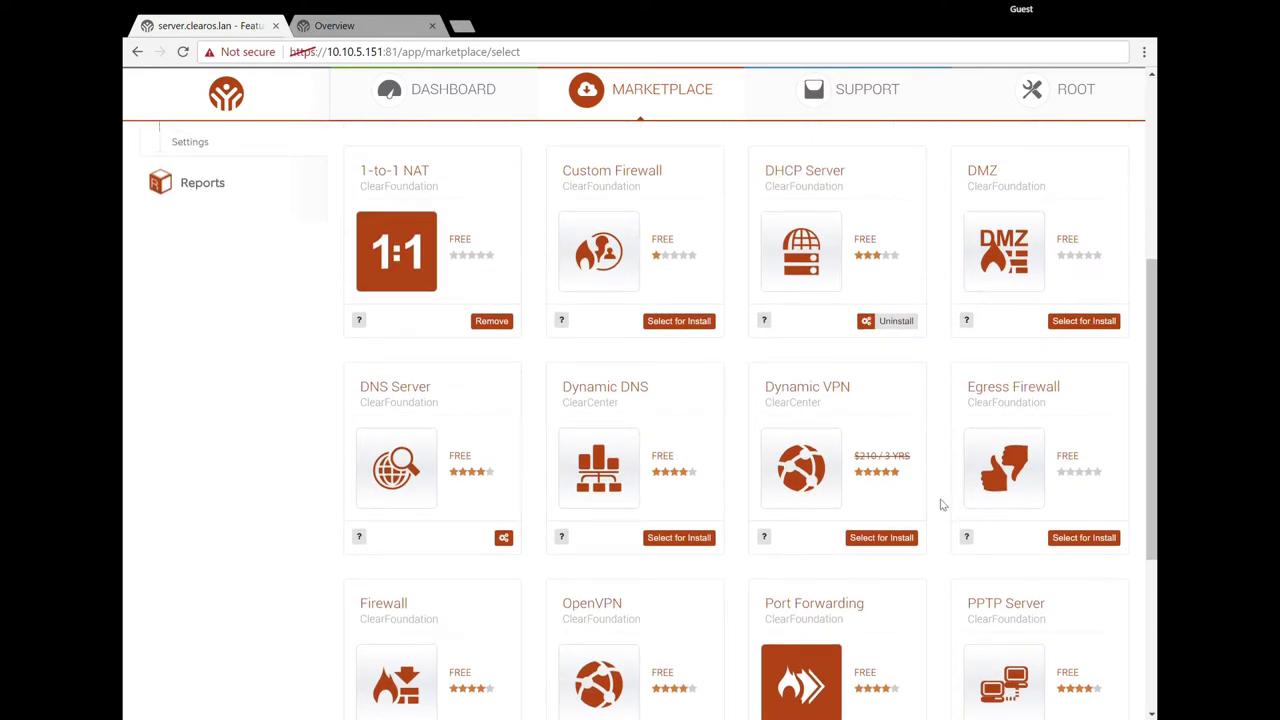
# Step: Mark Dynamic VPN, Egress Firewall and DMZ for installation on the wizard's Firewall and Networking page
pyautogui.click(906, 540)
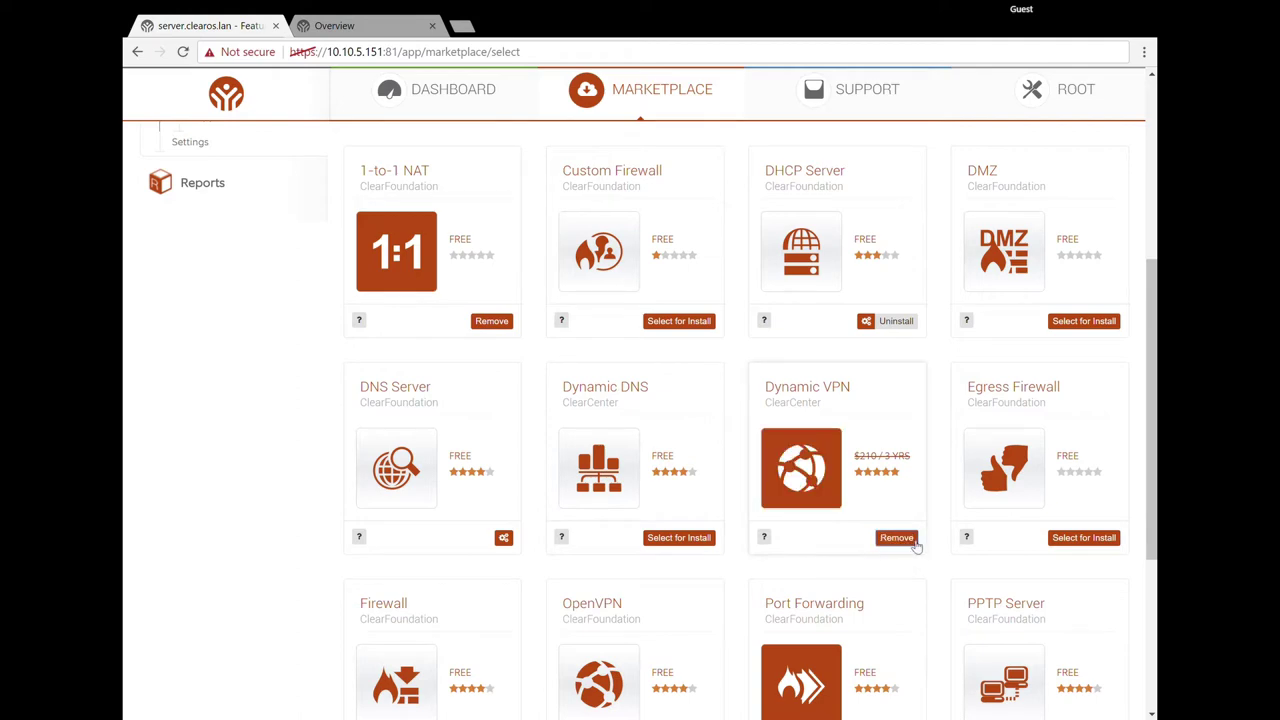
pyautogui.click(1080, 540)
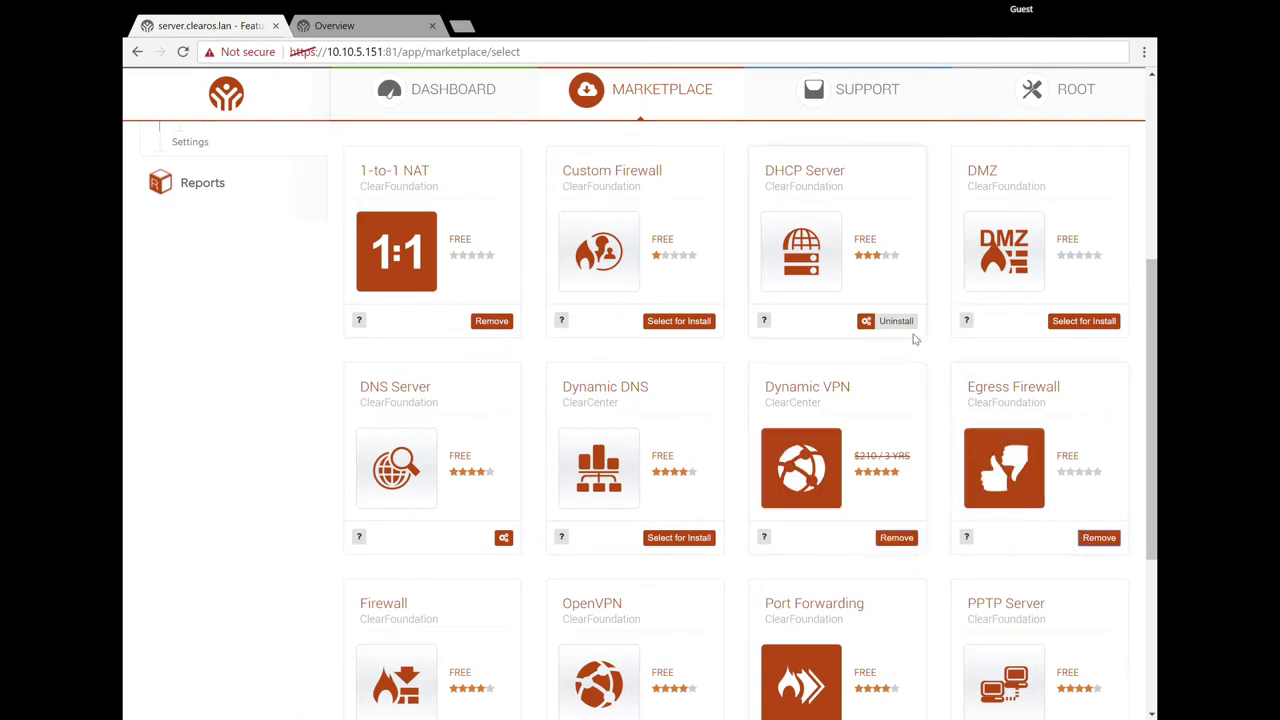
pyautogui.click(1078, 322)
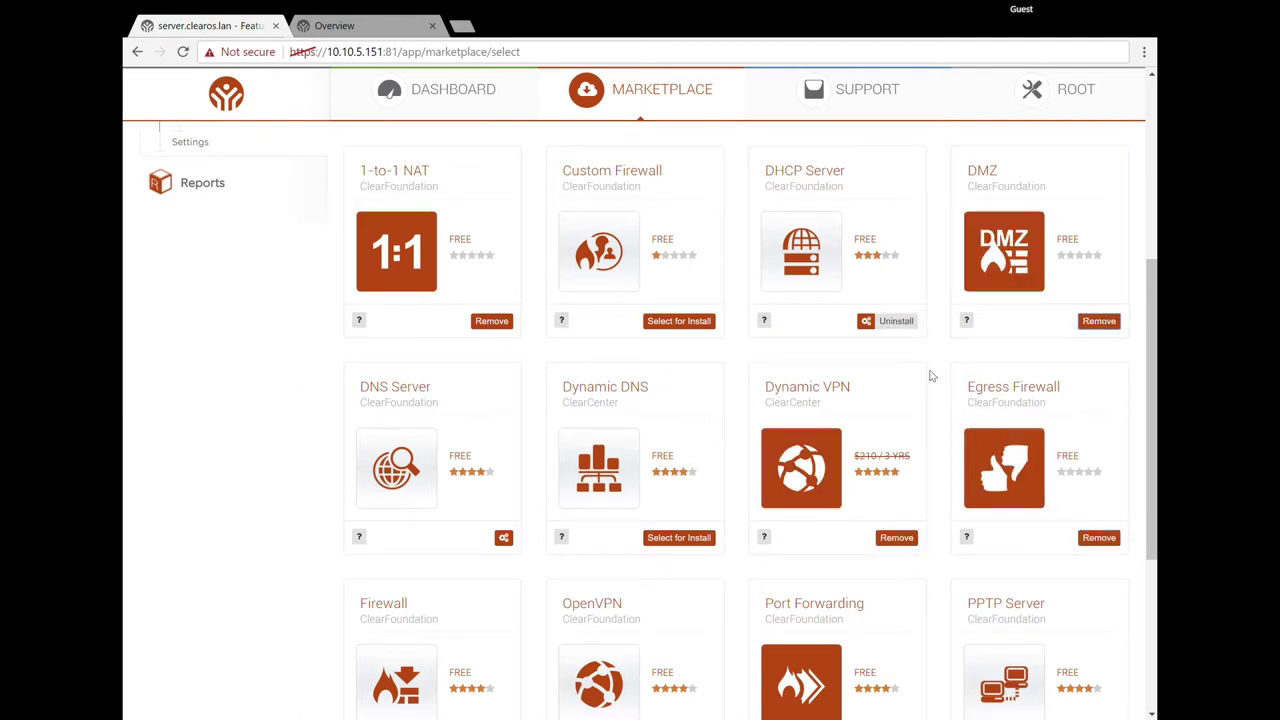
# Step: Go to page 3 of the Feature Wizard and mark IDS Signatures, Intrusion Prevention System and Intrusion Detection System for installation
pyautogui.scroll(4, 928, 371)
pyautogui.click(724, 488)
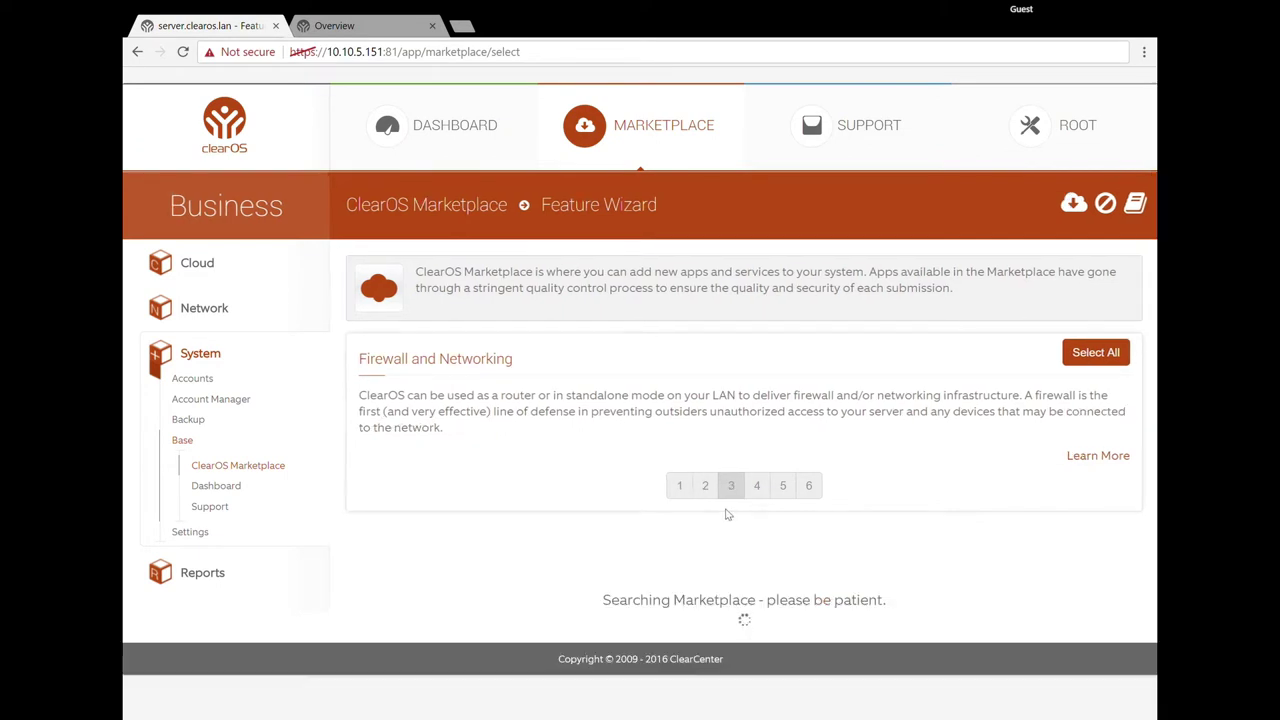
pyautogui.scroll(-5, 725, 528)
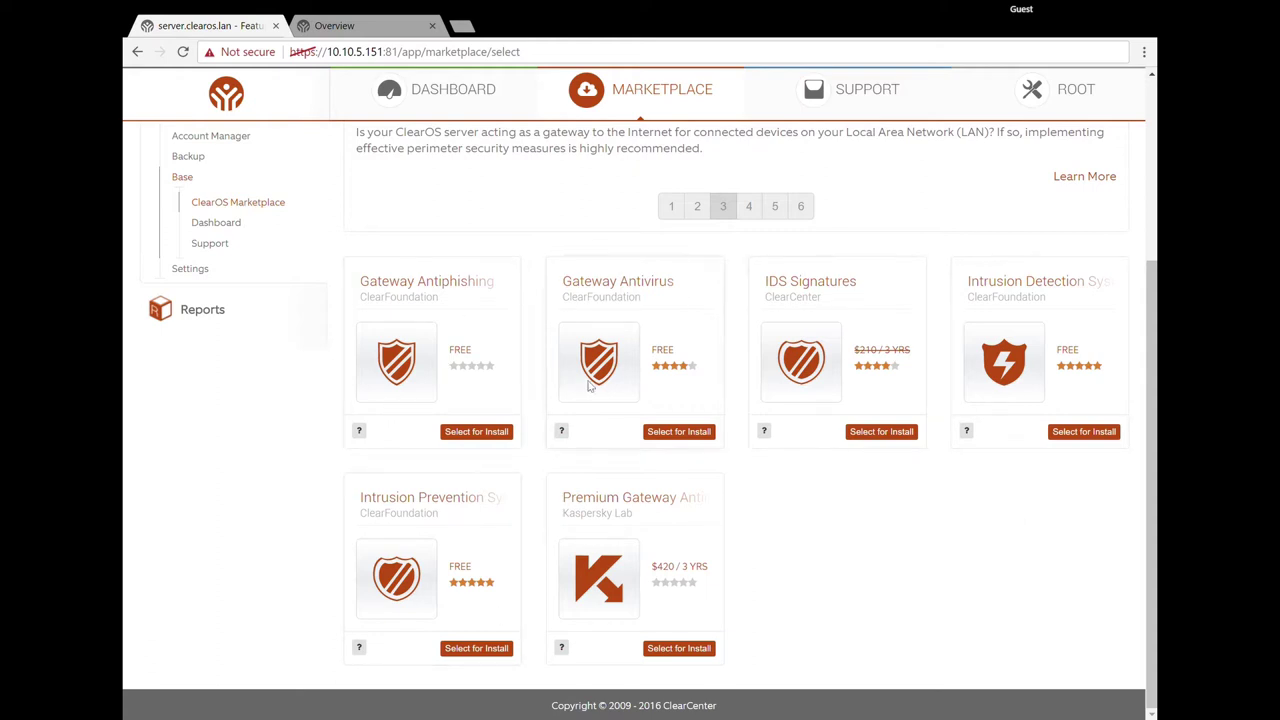
pyautogui.click(890, 432)
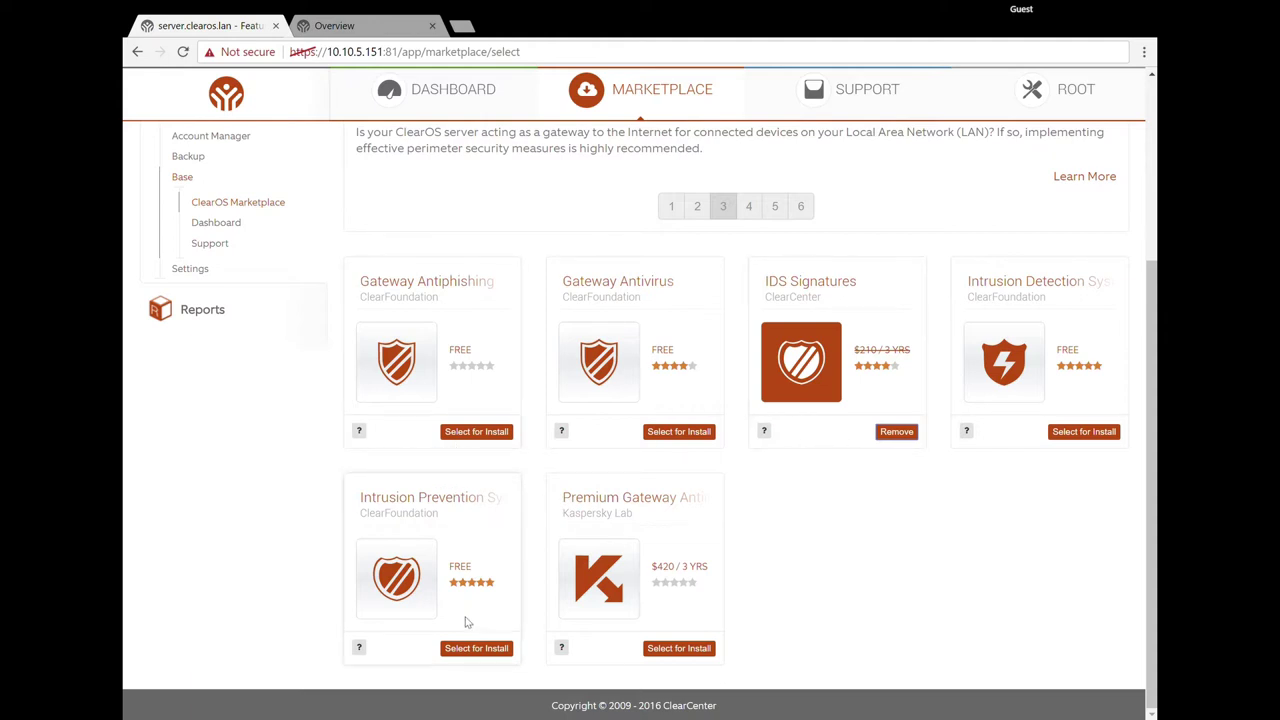
pyautogui.click(471, 648)
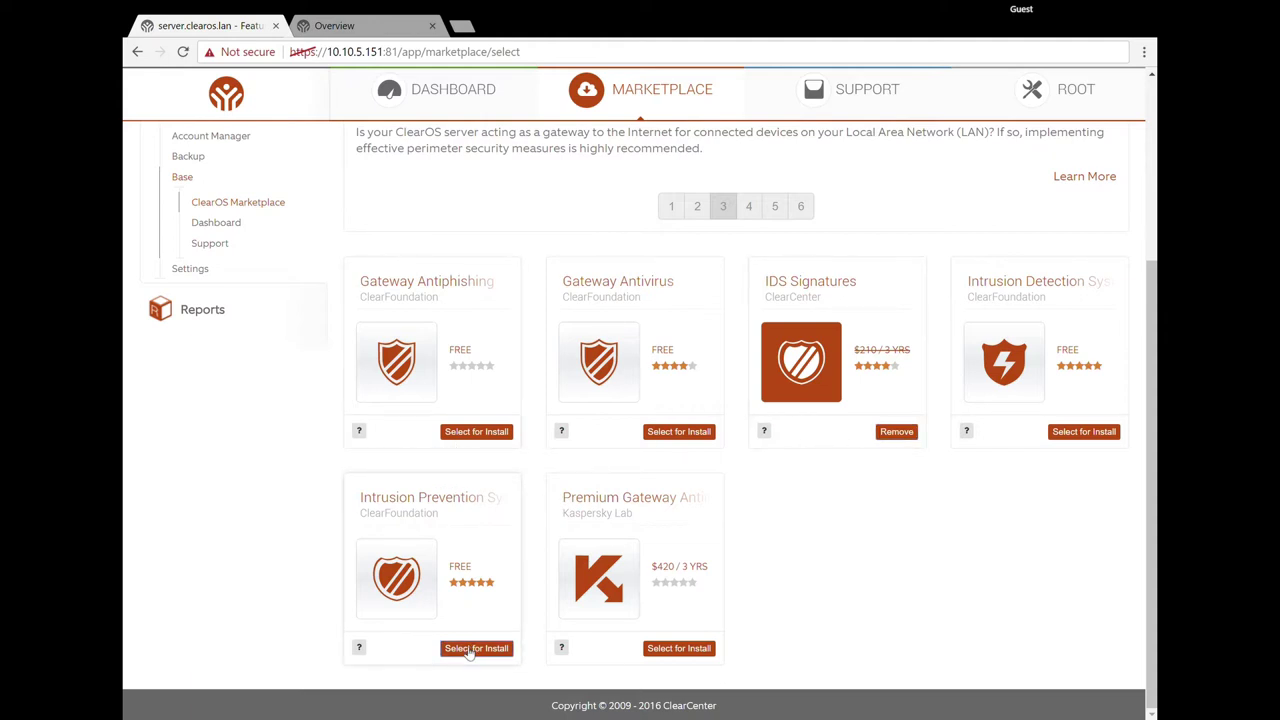
pyautogui.click(1080, 432)
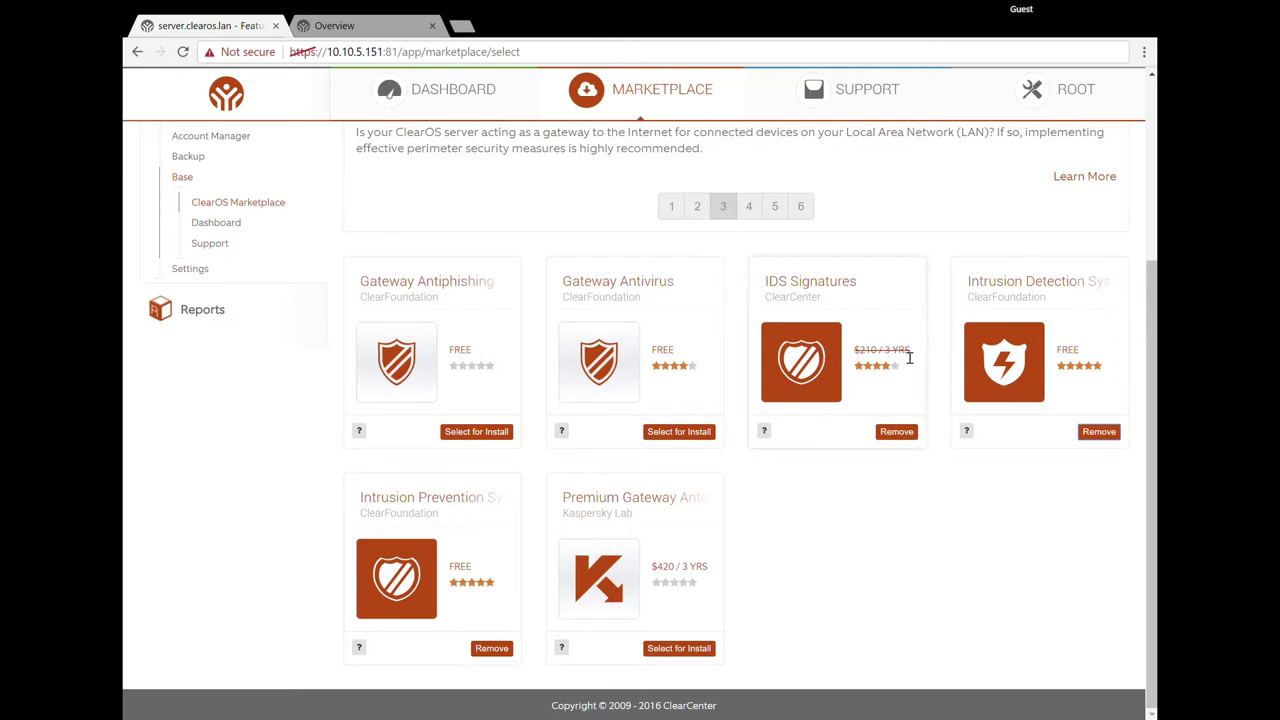
# Step: Look through the apps on the wizard's Web Content Filter and Groupware / E-Mail pages
pyautogui.click(749, 207)
pyautogui.scroll(-2, 702, 458)
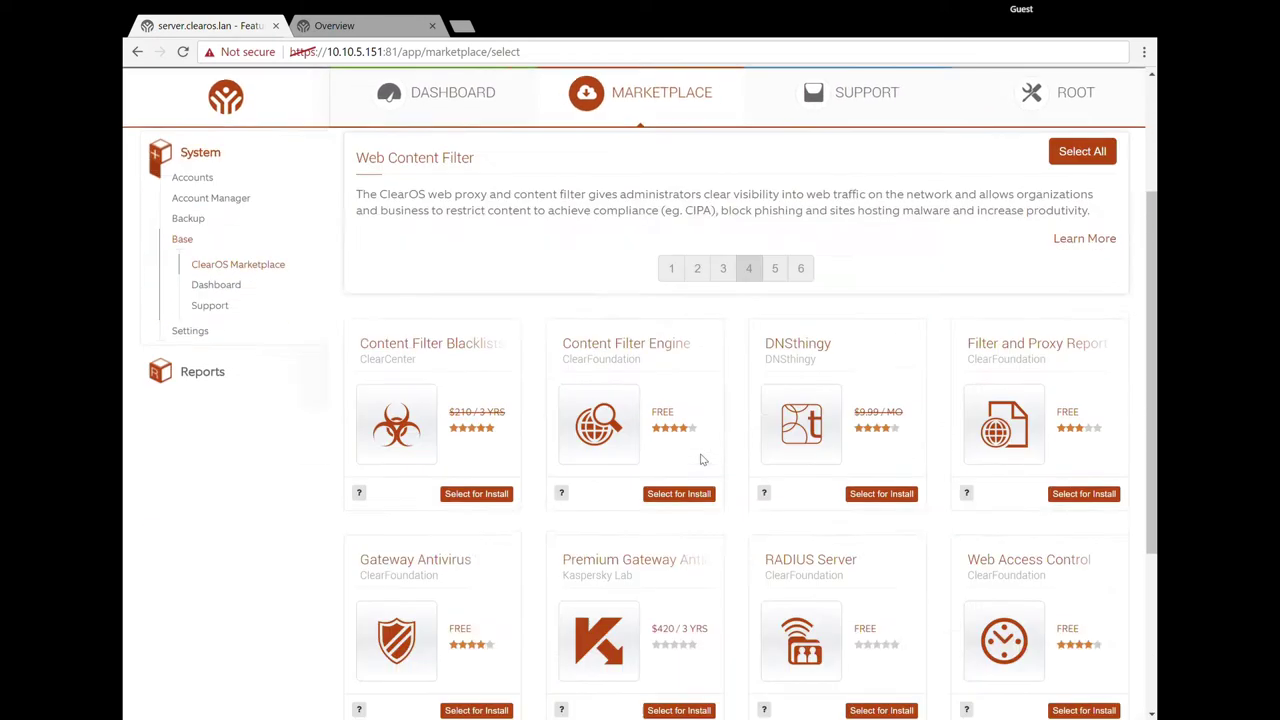
pyautogui.scroll(3, 700, 450)
pyautogui.scroll(-3, 726, 437)
pyautogui.scroll(2, 726, 437)
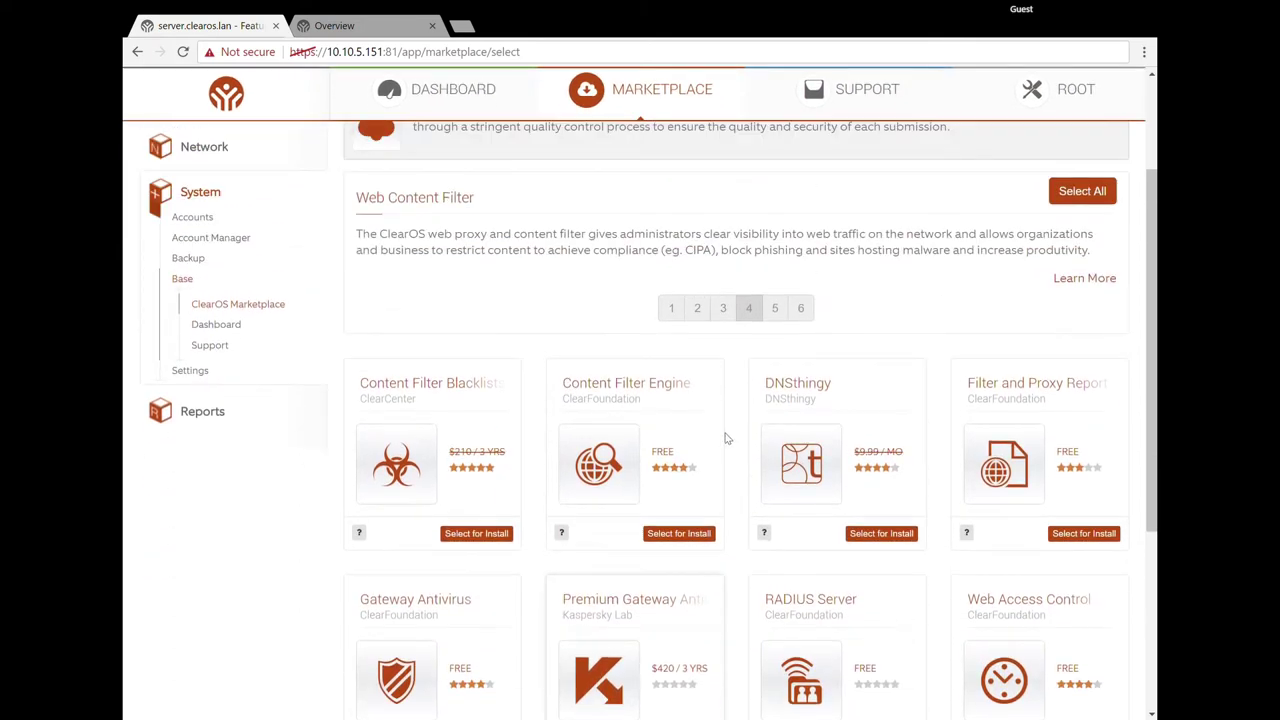
pyautogui.click(775, 308)
pyautogui.scroll(-1, 771, 372)
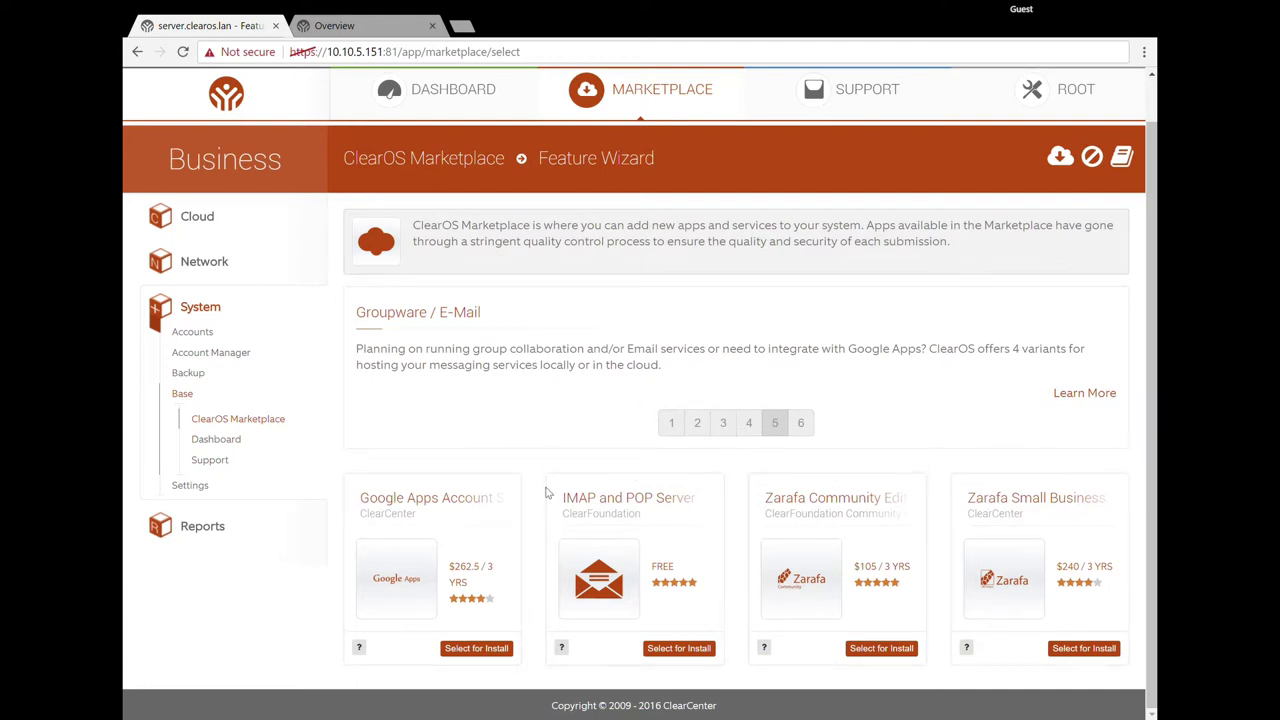
# Step: Open the wizard's Disaster Prevention and Recovery page and examine its backup and monitoring apps
pyautogui.click(806, 435)
pyautogui.scroll(-3, 815, 485)
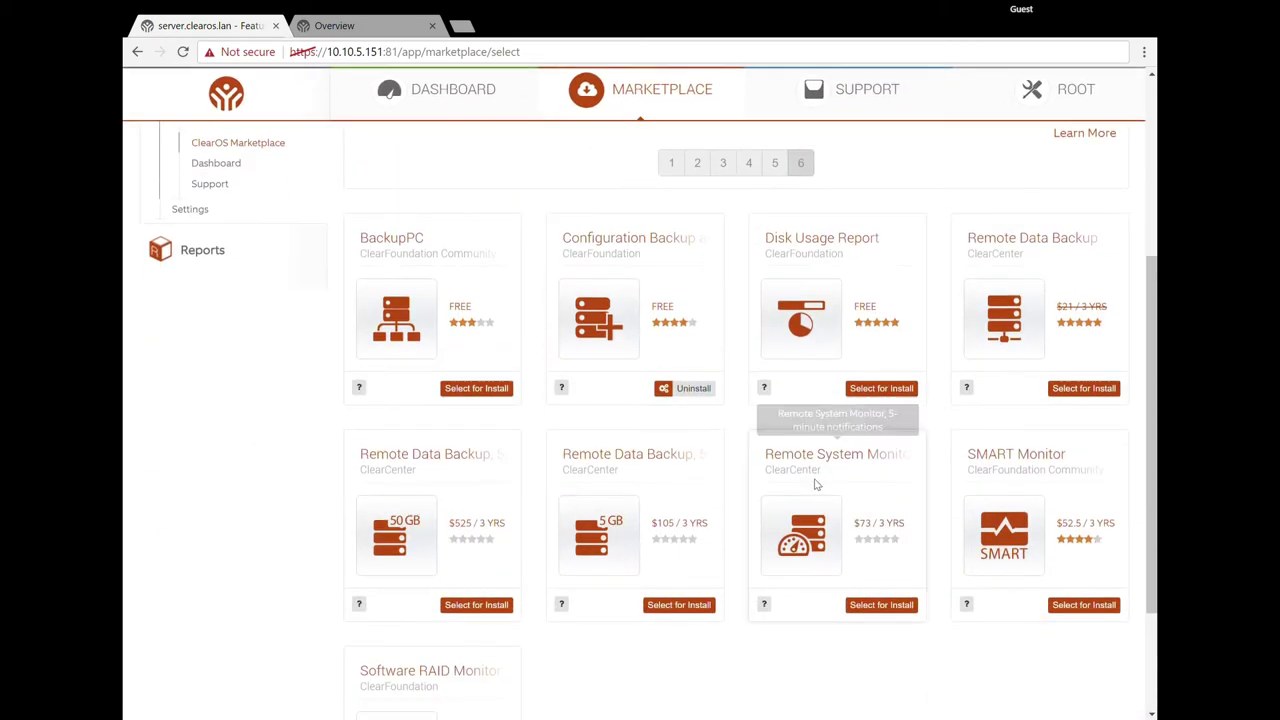
pyautogui.scroll(3, 815, 485)
pyautogui.scroll(-2, 815, 485)
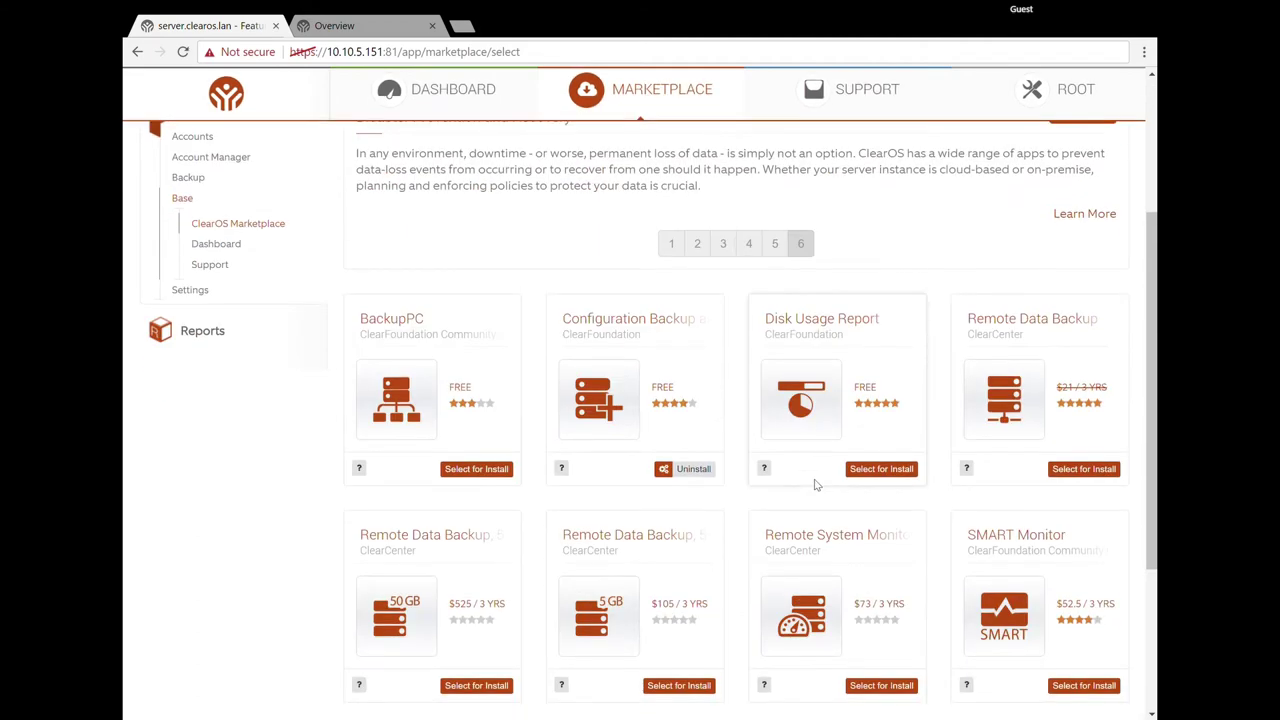
pyautogui.scroll(-3, 816, 486)
pyautogui.scroll(1, 815, 494)
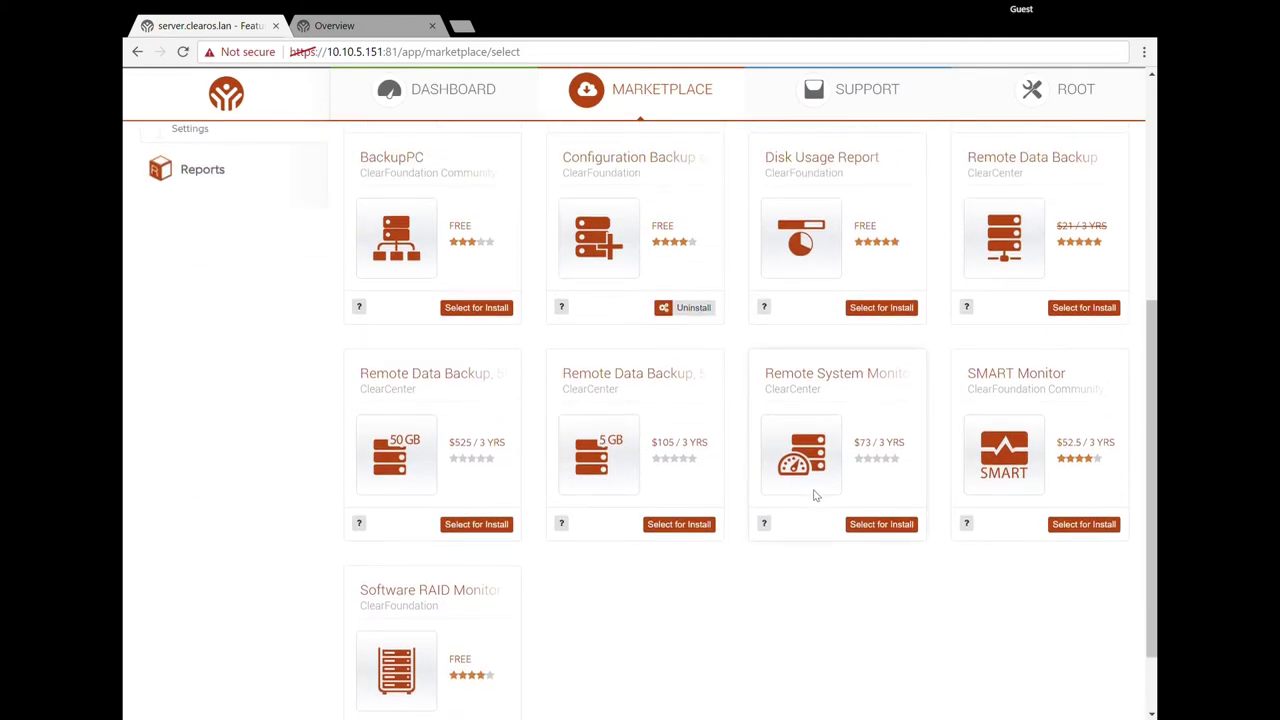
pyautogui.scroll(5, 815, 494)
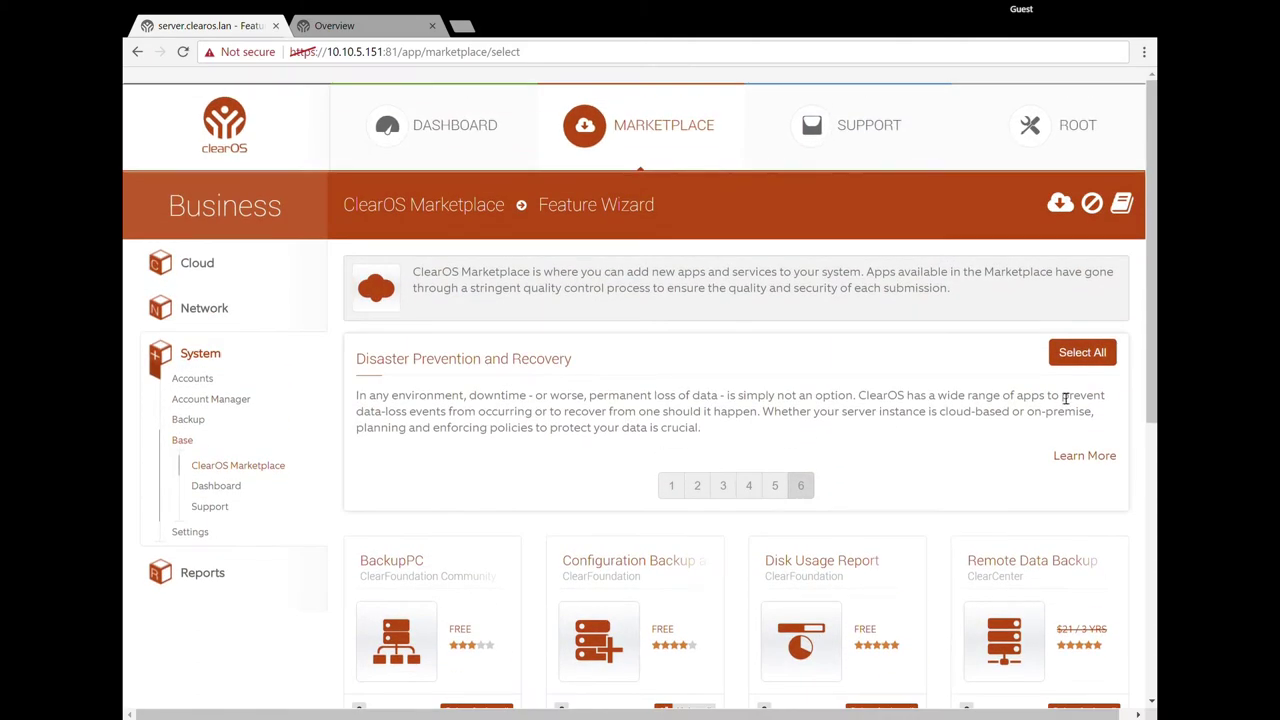
pyautogui.scroll(-5, 1030, 479)
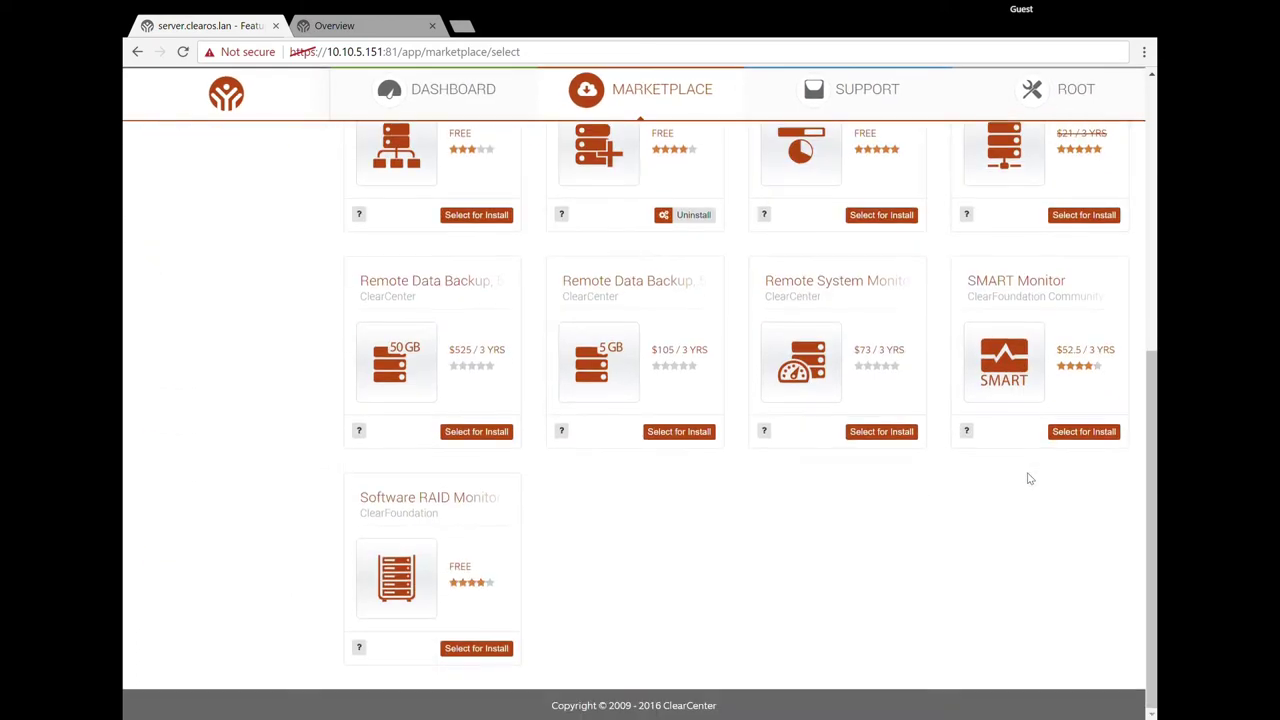
pyautogui.scroll(5, 1030, 479)
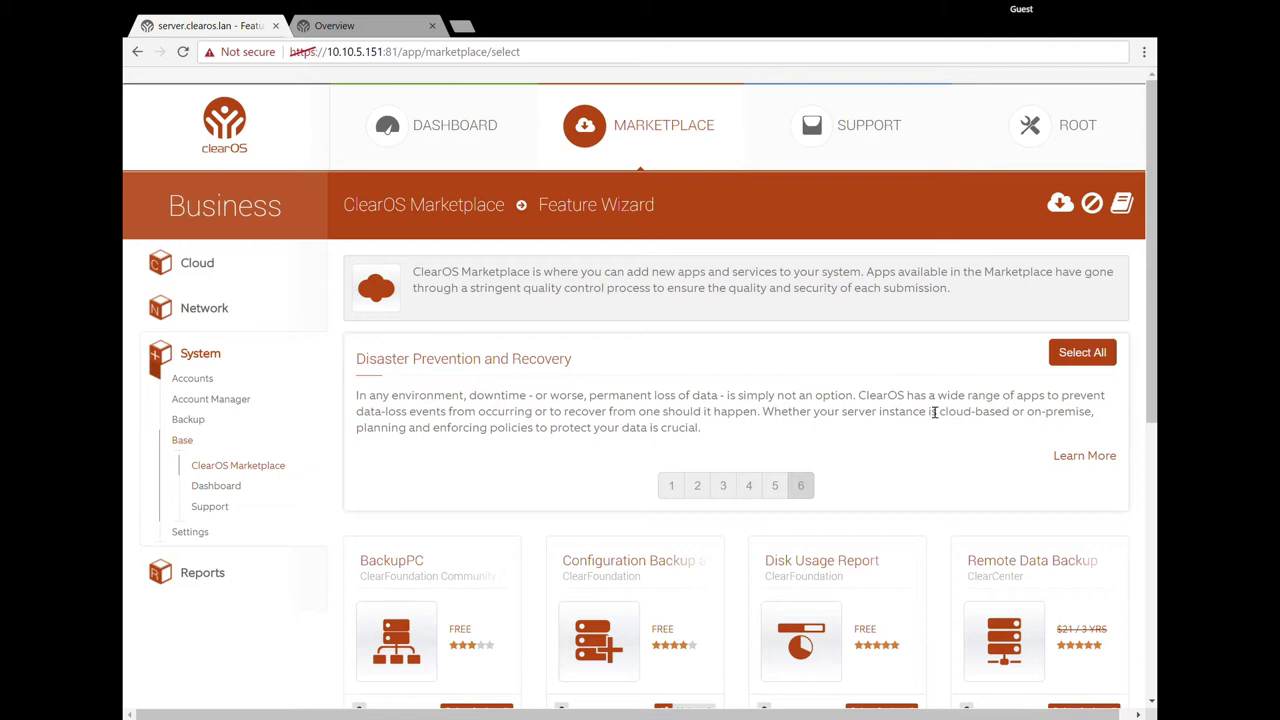
pyautogui.scroll(-2, 934, 412)
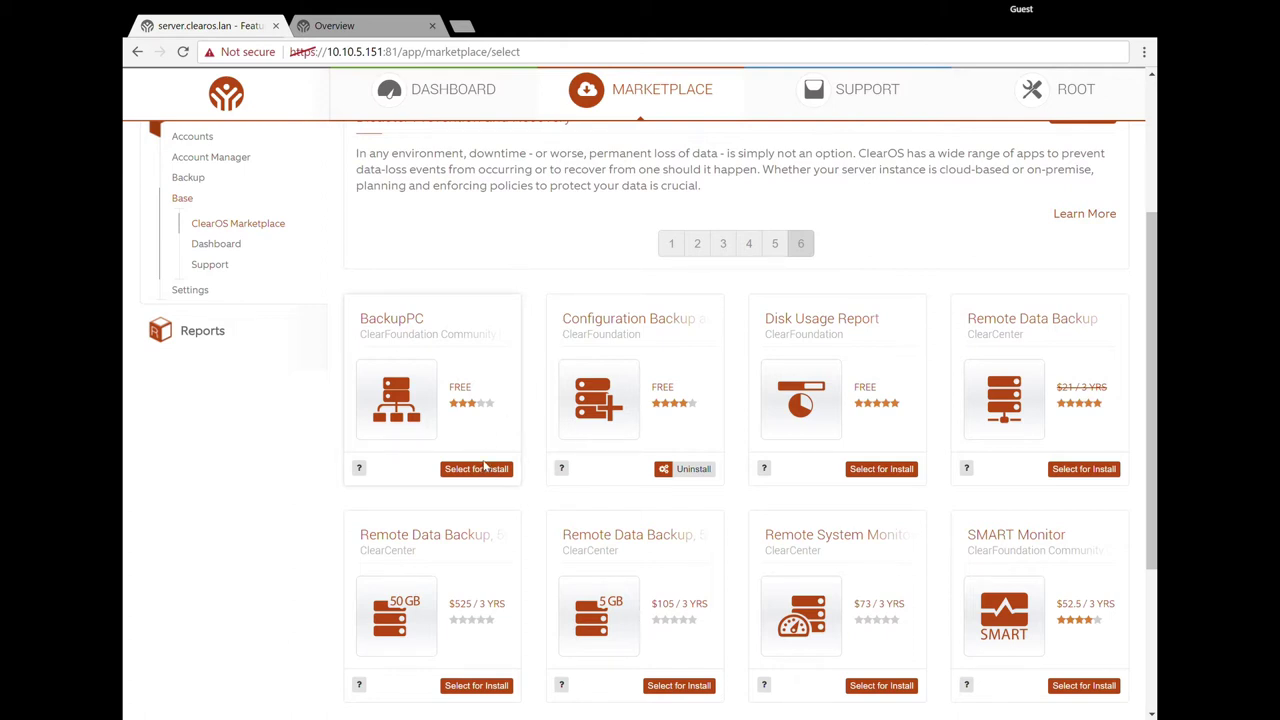
# Step: Return to the Directory Services page, try selecting the Microsoft Active Directory app, and switch the selection back to Directory Server
pyautogui.scroll(3, 866, 258)
pyautogui.click(673, 486)
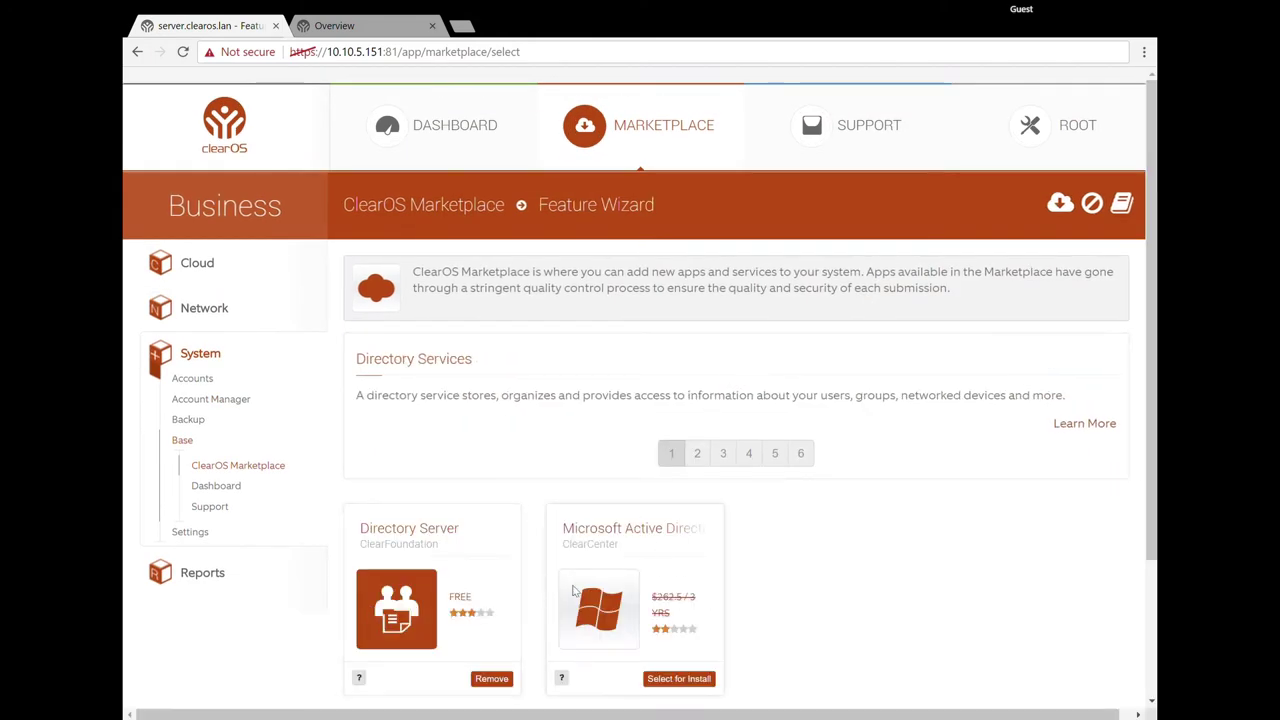
pyautogui.click(670, 686)
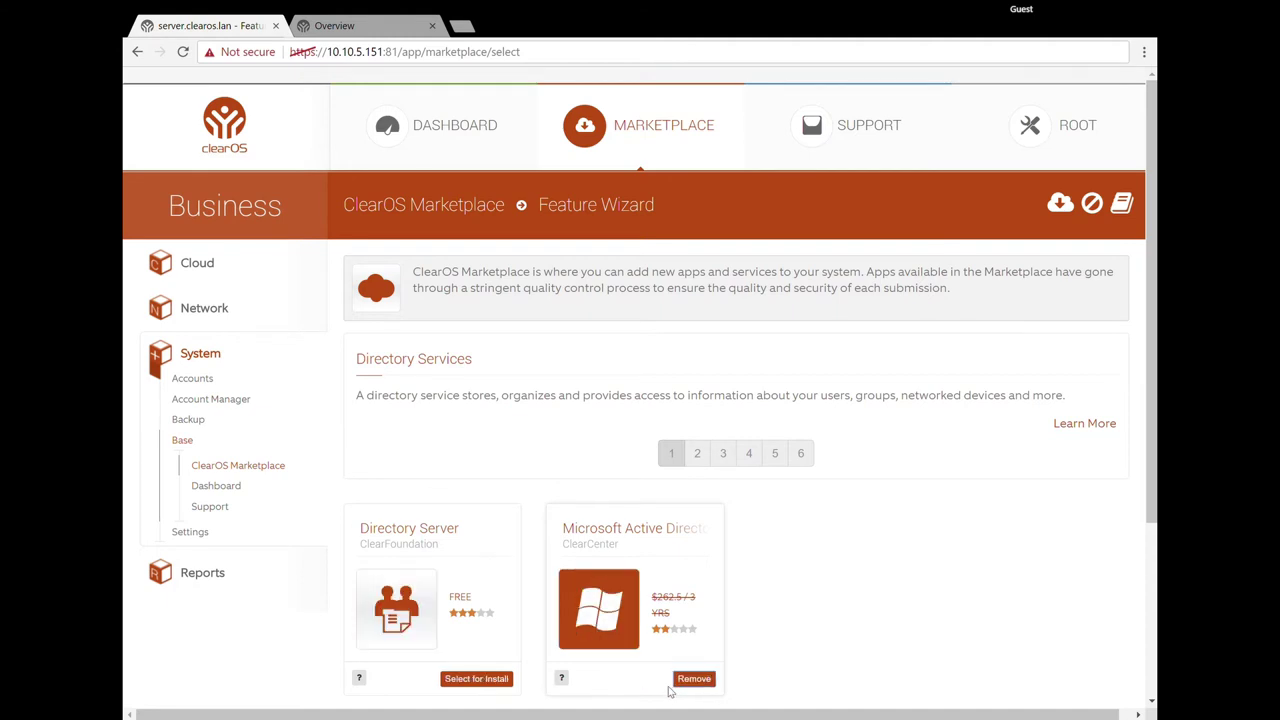
pyautogui.click(476, 678)
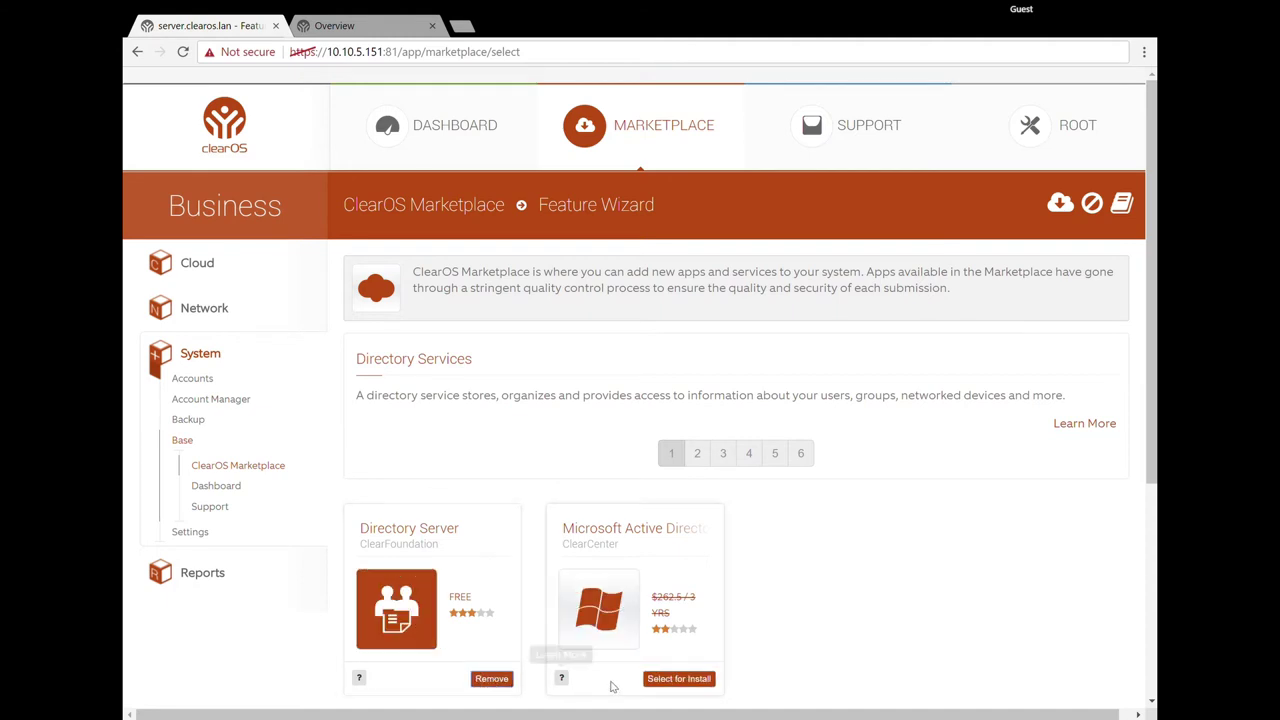
pyautogui.click(680, 681)
pyautogui.click(494, 680)
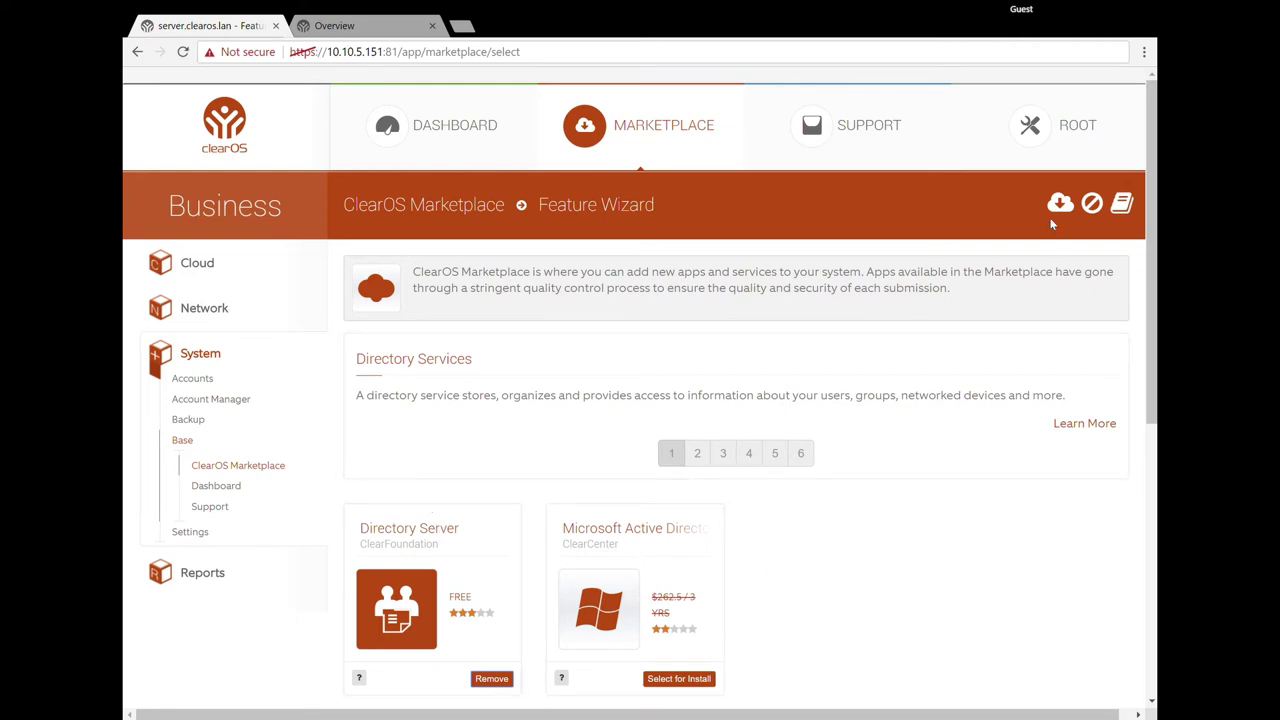
# Step: Revisit the wizard's Disaster Prevention and Recovery, Directory Services, and Firewall and Networking pages to recheck the selections
pyautogui.click(803, 455)
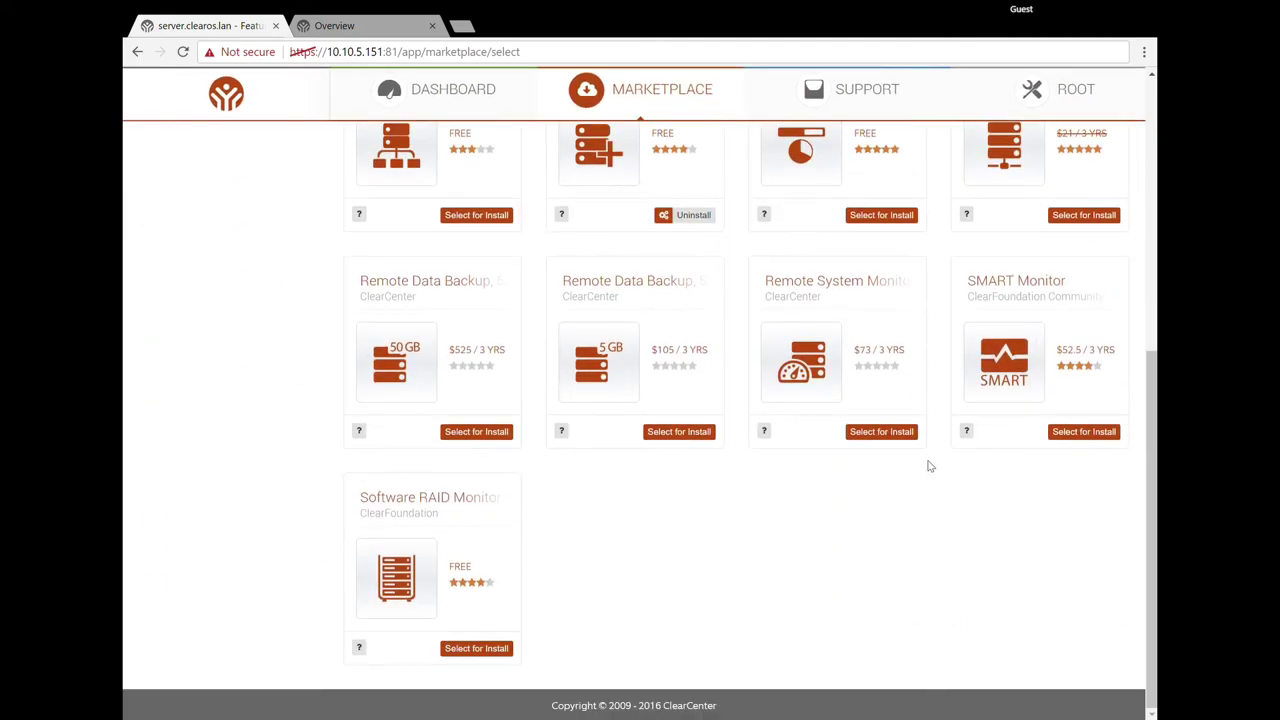
pyautogui.scroll(-5, 930, 467)
pyautogui.scroll(3, 928, 467)
pyautogui.scroll(2, 928, 467)
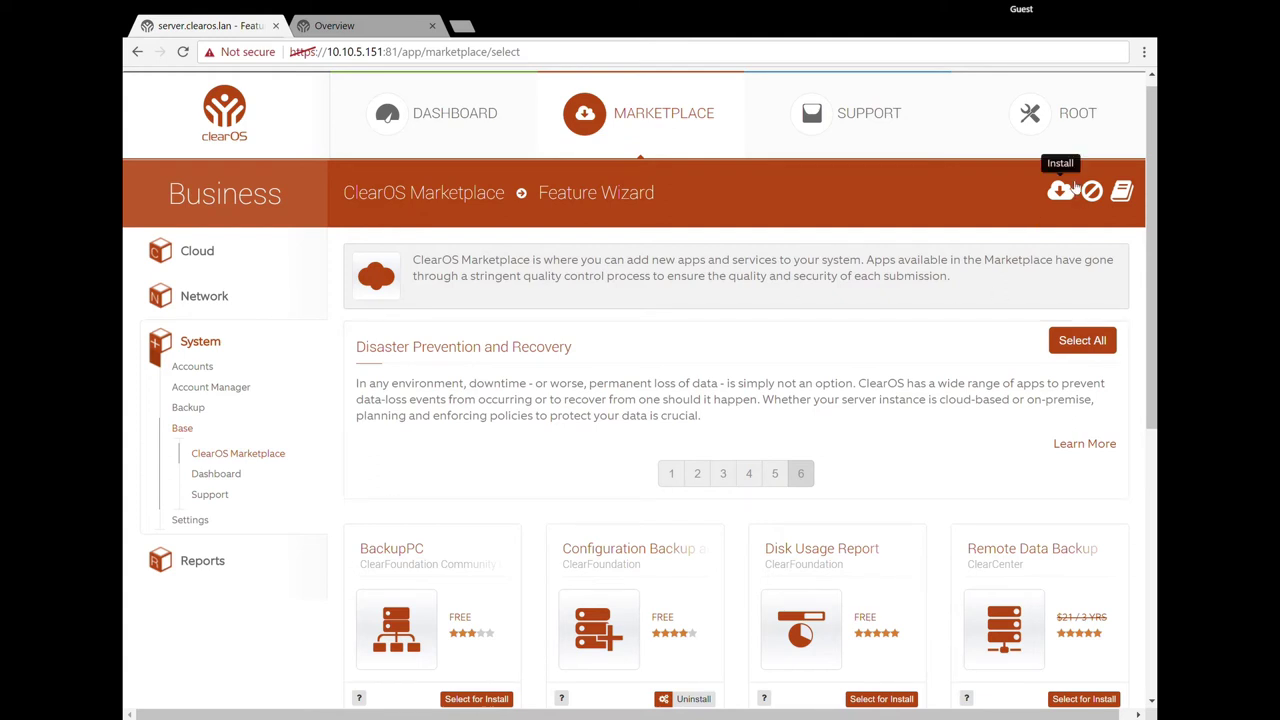
pyautogui.click(676, 474)
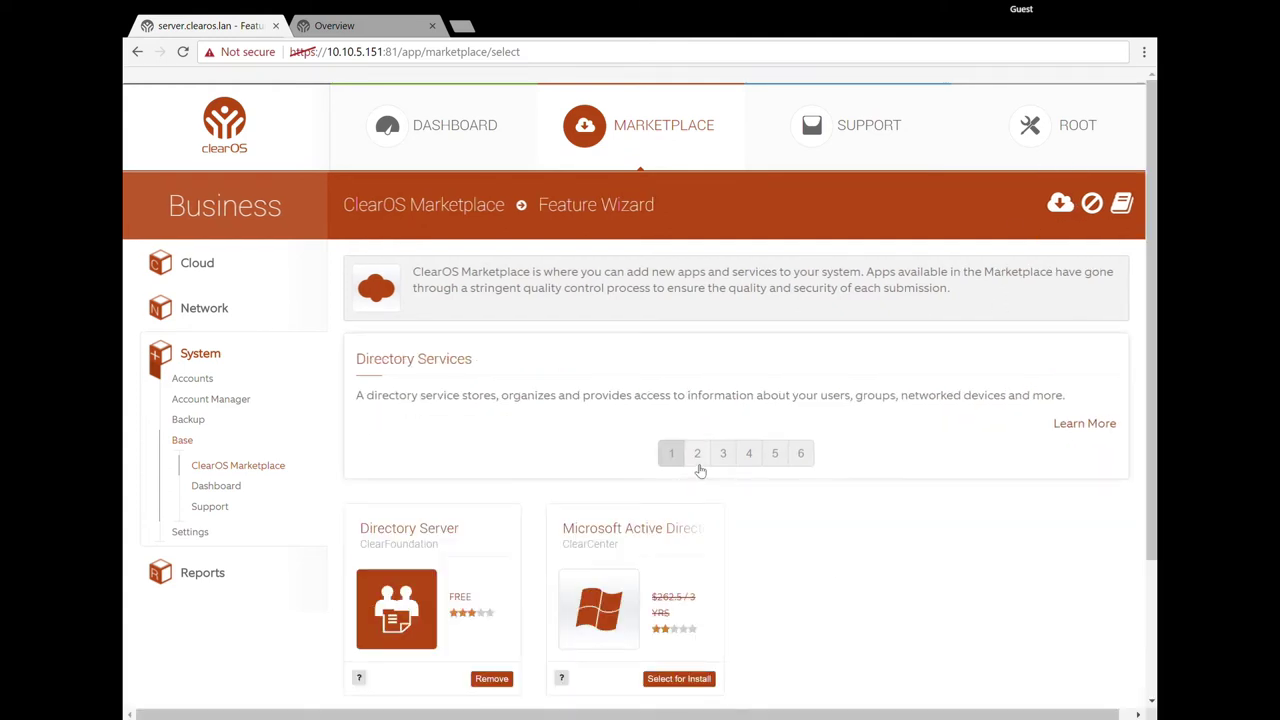
pyautogui.click(698, 462)
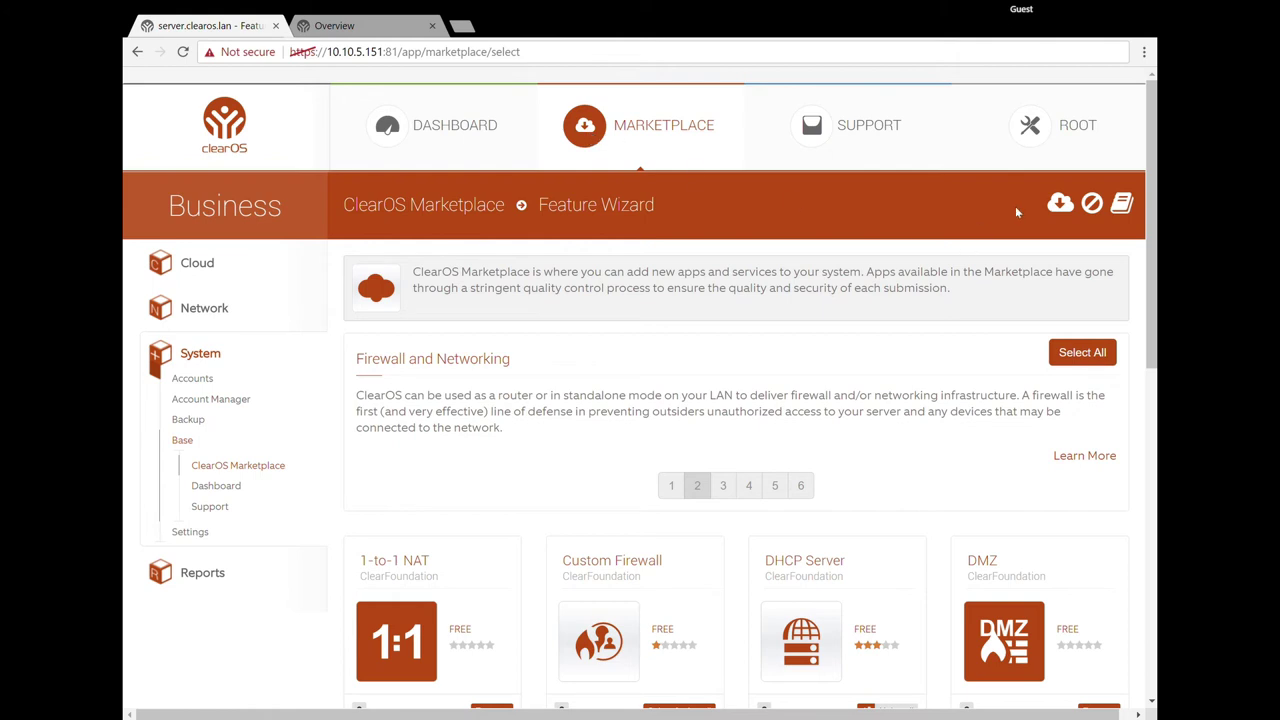
# Step: Proceed to the App Install List, review the selected apps and their prices, and start downloading and installing them
pyautogui.click(1060, 204)
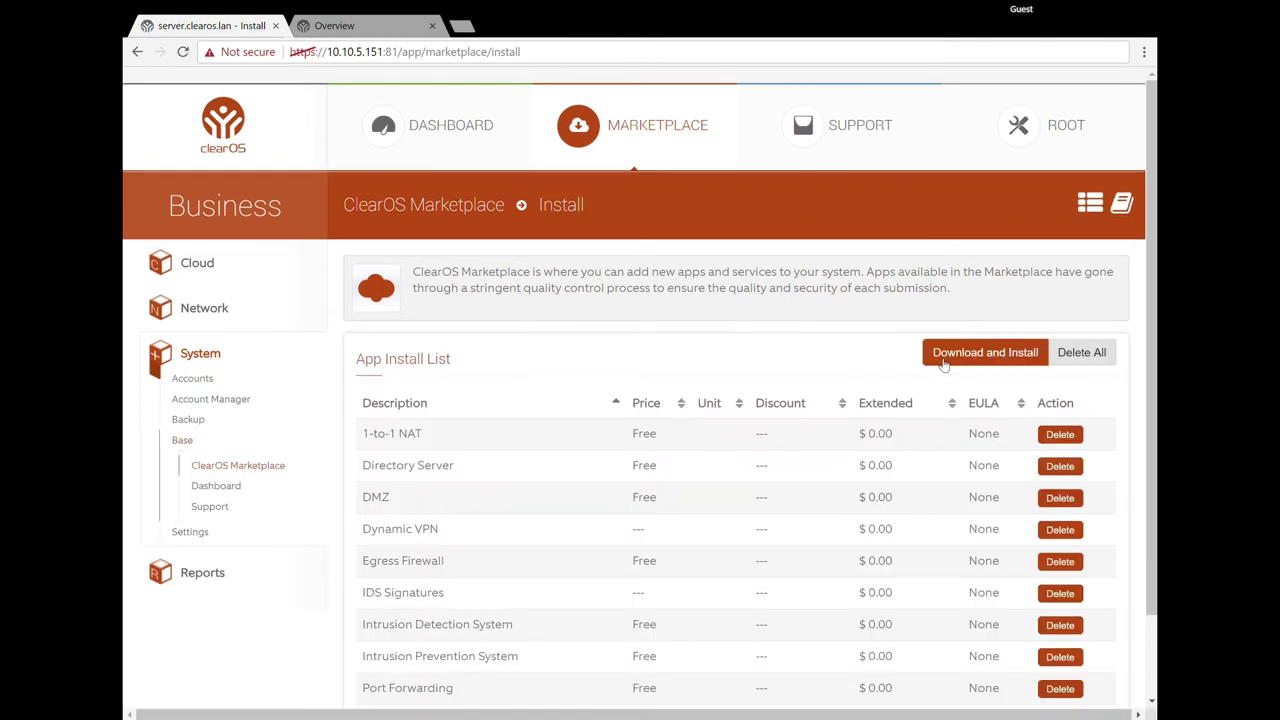
pyautogui.scroll(-2, 771, 405)
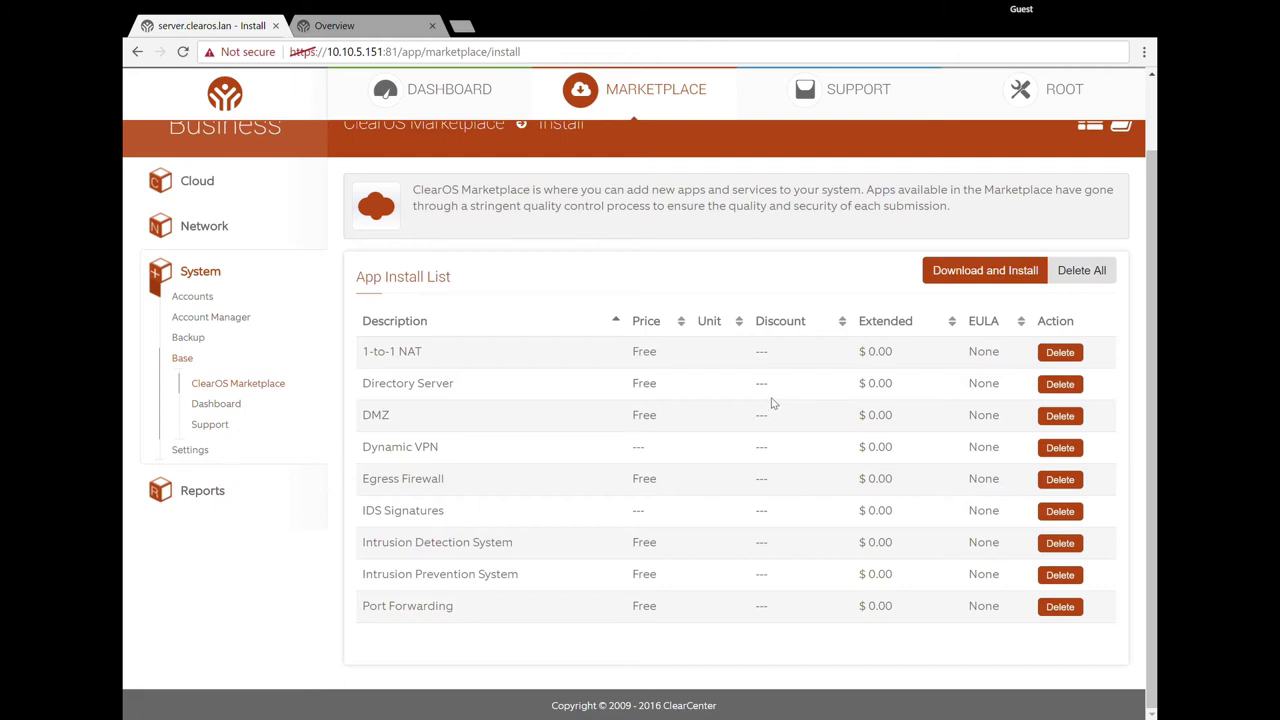
pyautogui.scroll(2, 777, 420)
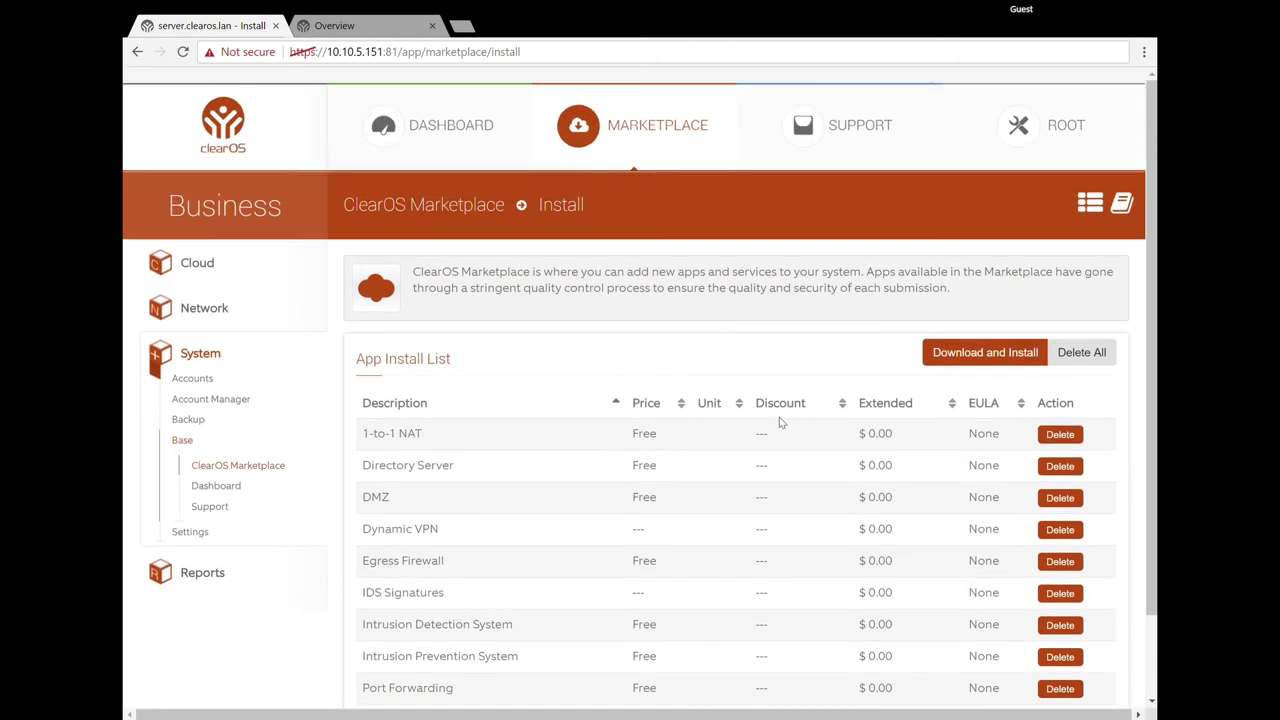
pyautogui.scroll(-2, 786, 420)
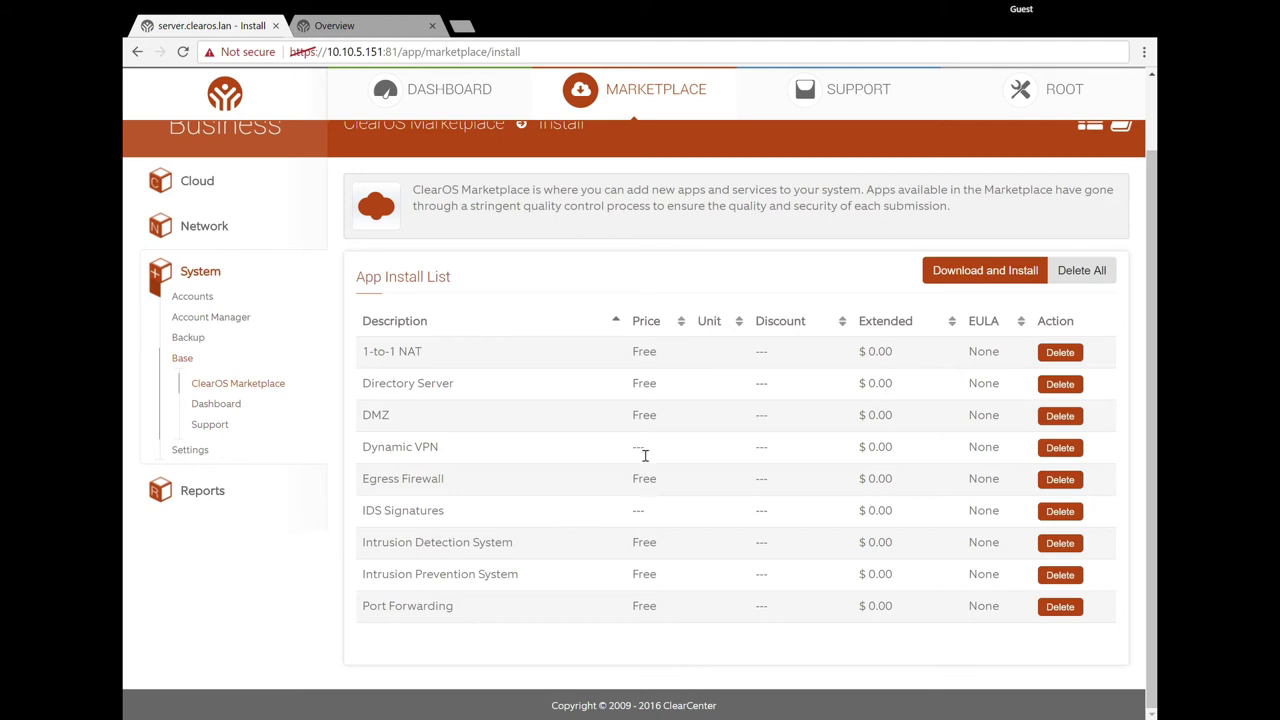
pyautogui.scroll(1, 724, 346)
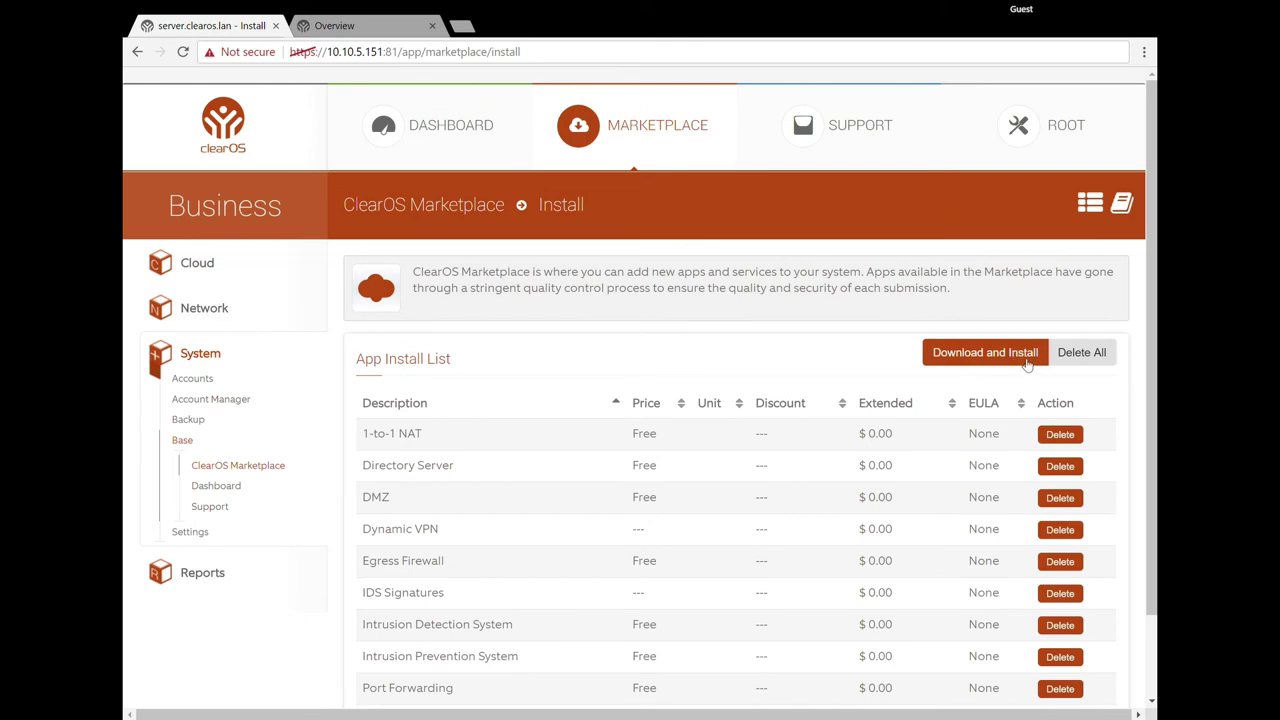
pyautogui.scroll(-1, 936, 520)
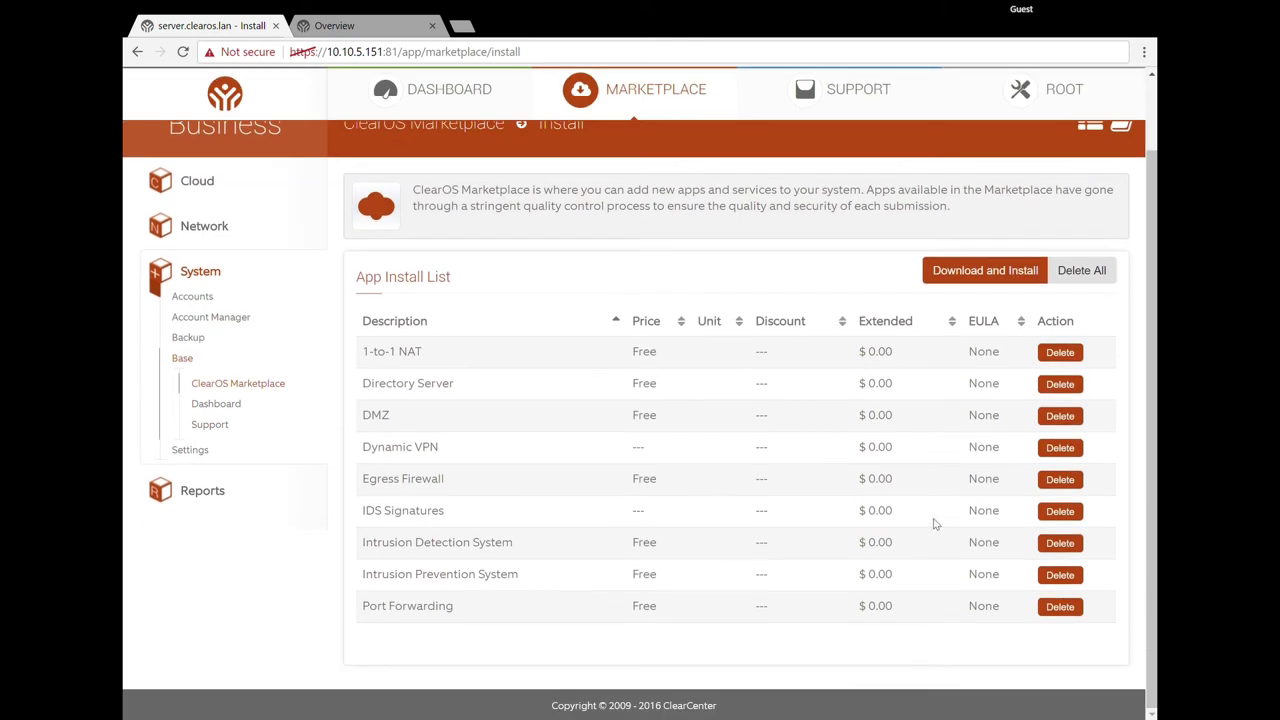
pyautogui.scroll(1, 936, 522)
pyautogui.click(1018, 352)
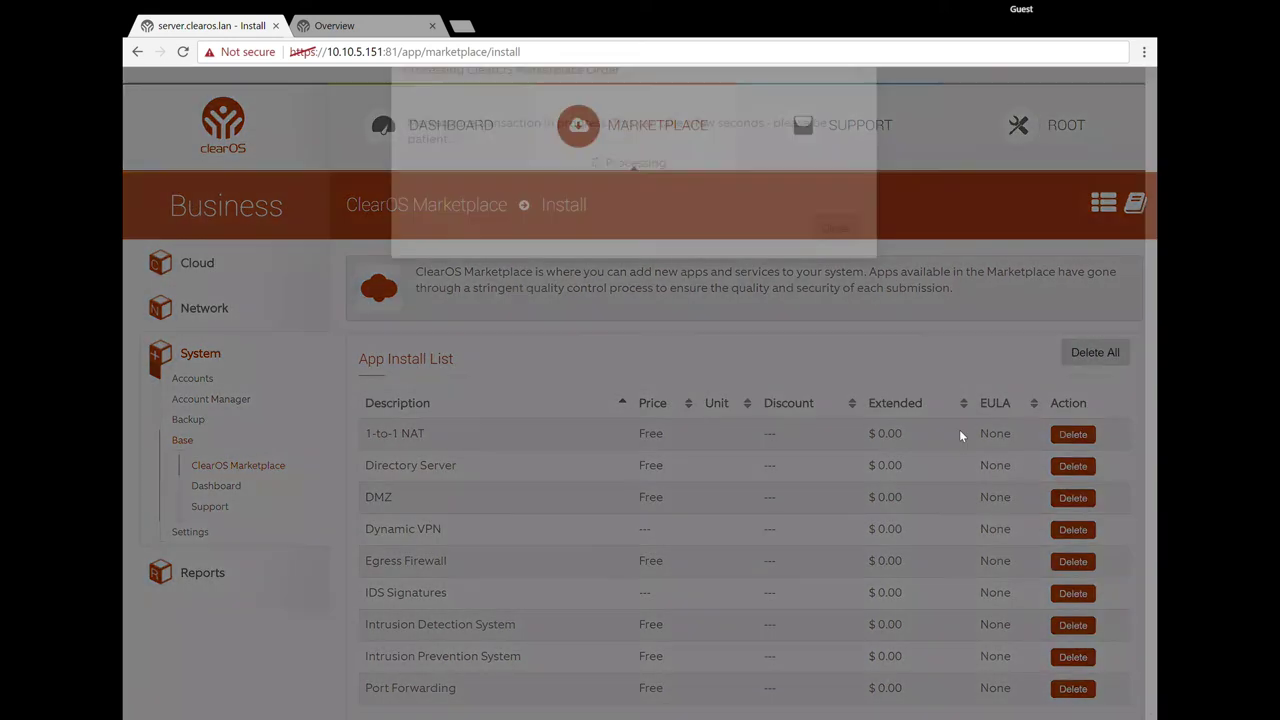